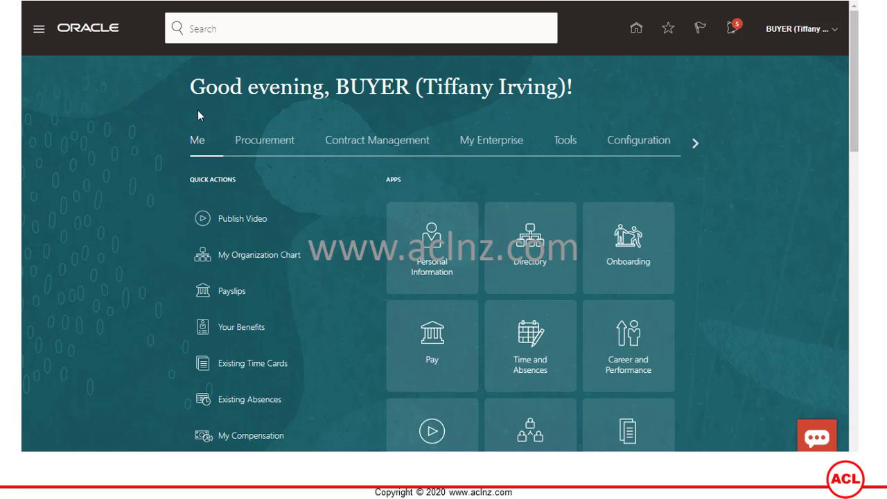
# Go from the Procurement home page through the Navigator's Procurement group to Purchase Orders
pyautogui.click(269, 149)
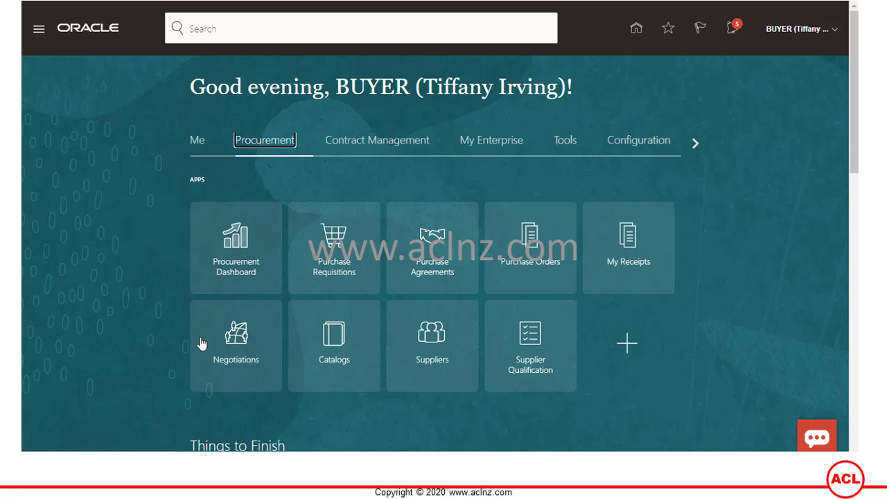
pyautogui.click(37, 37)
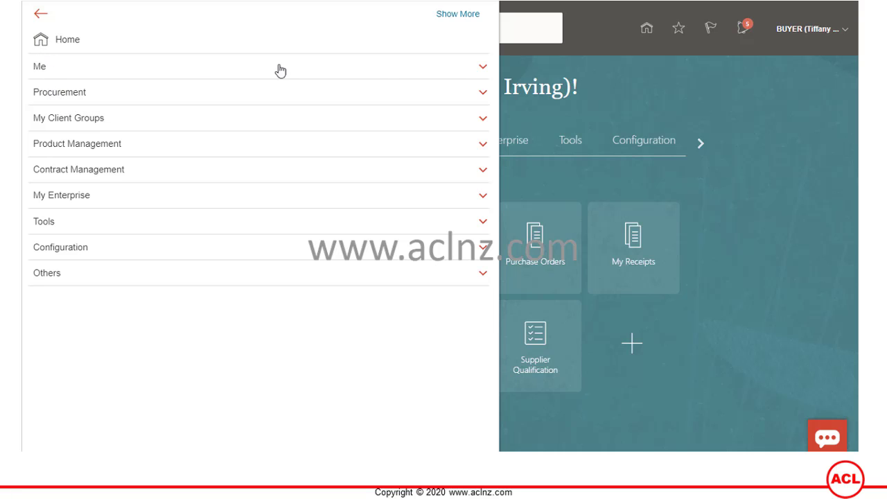
pyautogui.click(483, 95)
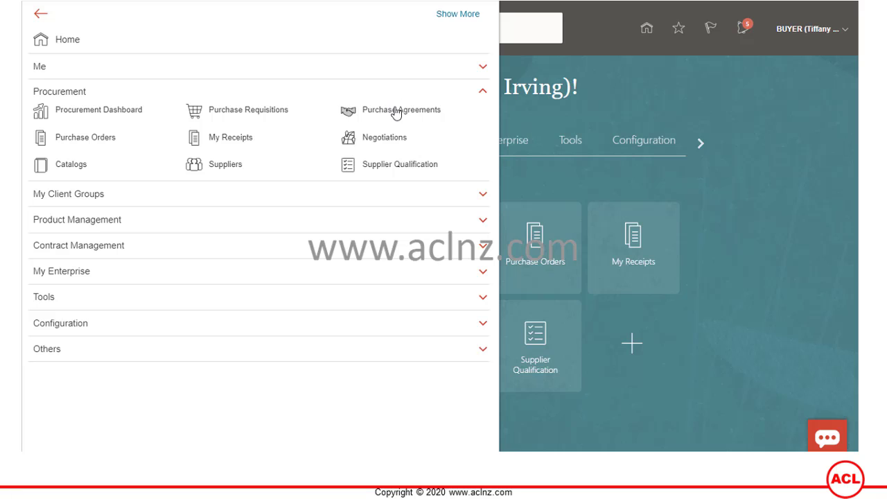
pyautogui.click(92, 143)
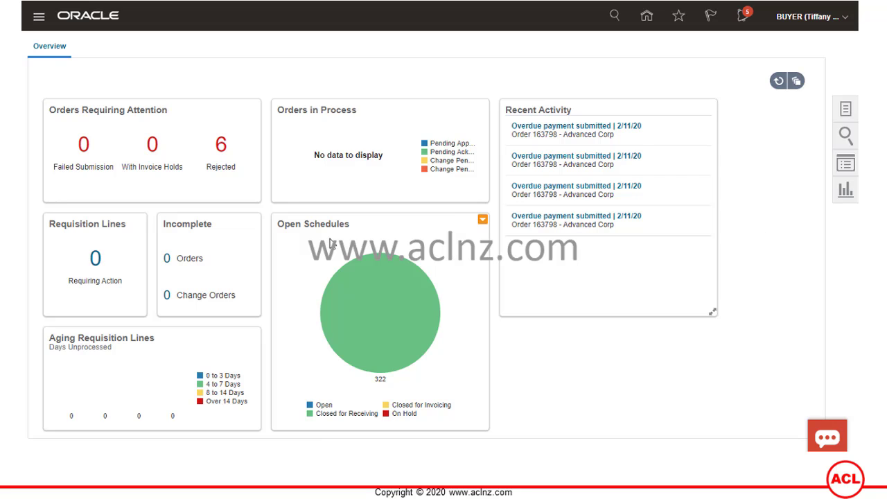
# Inspect the Open Schedules pie chart and recent activity on the Purchase Orders overview
pyautogui.moveTo(331, 298)
pyautogui.moveTo(382, 386)
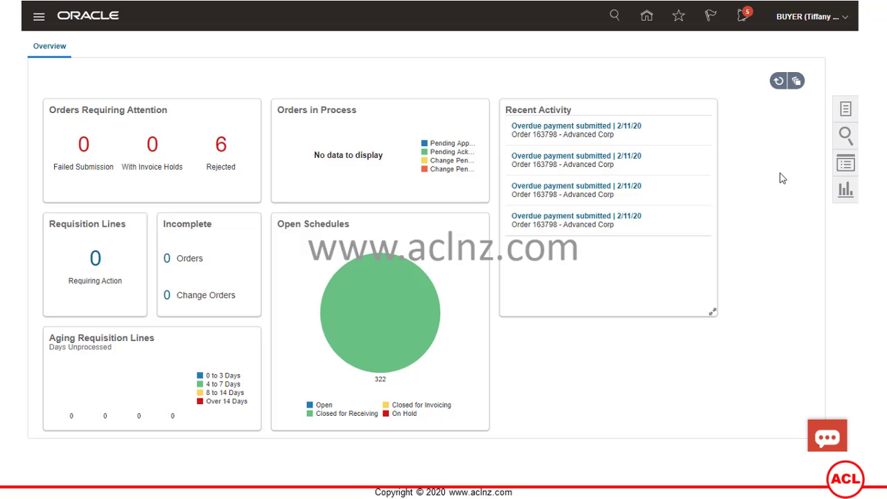
# Start a new order from Tasks with Purchase Order style and the US1 Business Unit
pyautogui.click(846, 110)
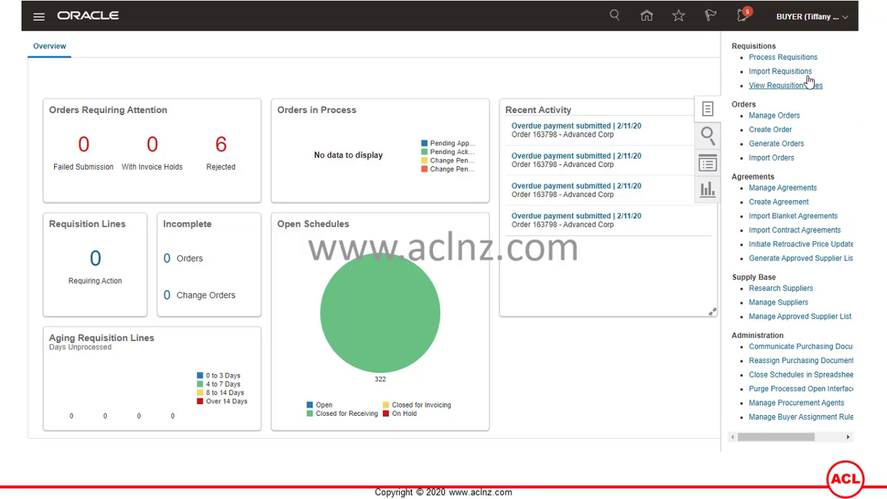
pyautogui.click(771, 129)
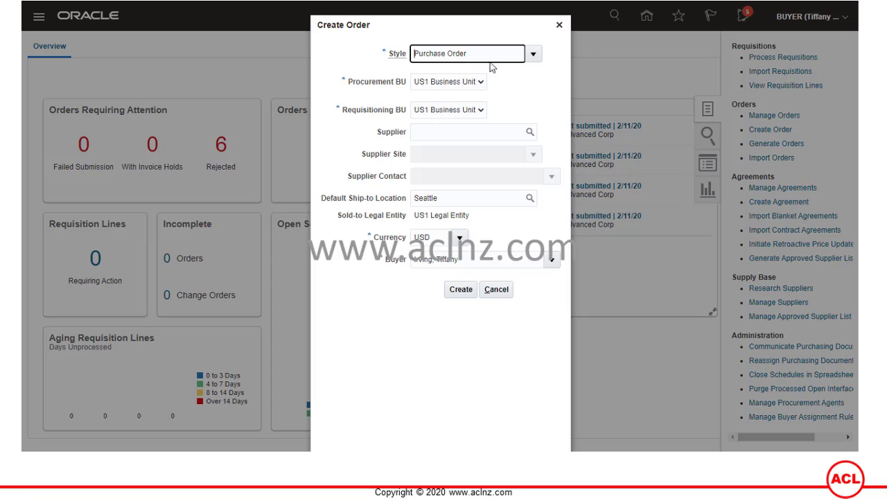
pyautogui.click(535, 55)
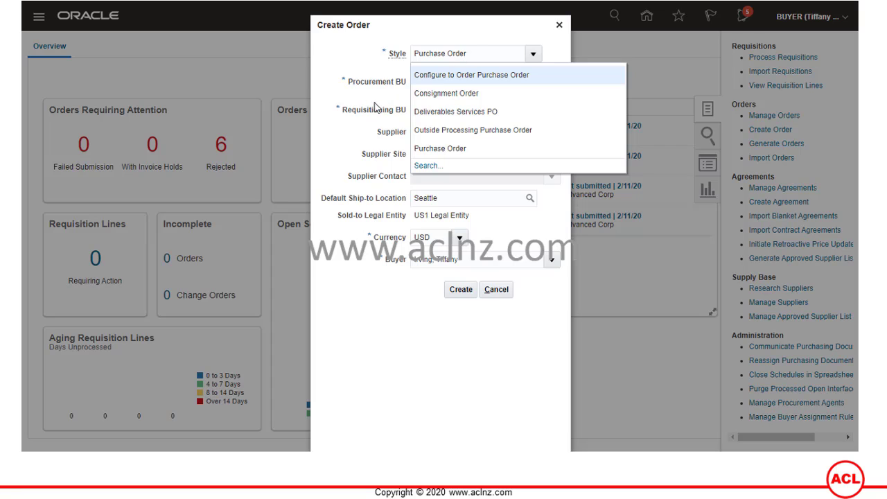
pyautogui.click(345, 119)
pyautogui.click(345, 119)
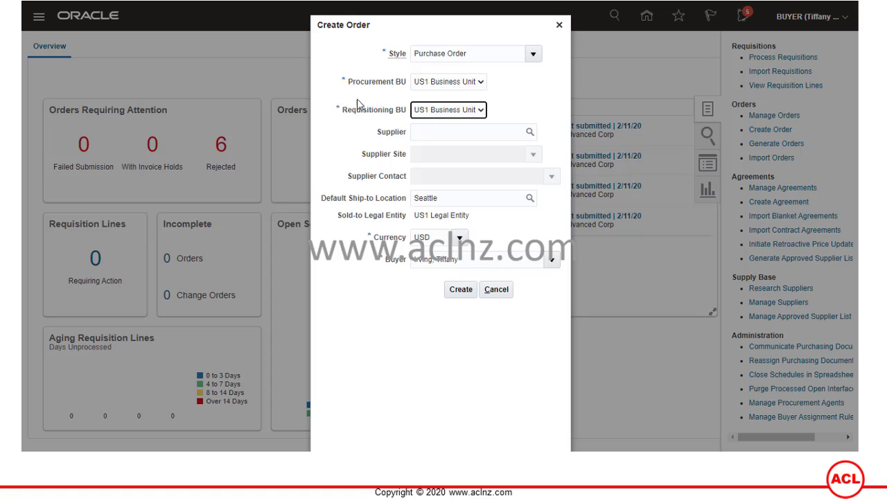
pyautogui.click(484, 131)
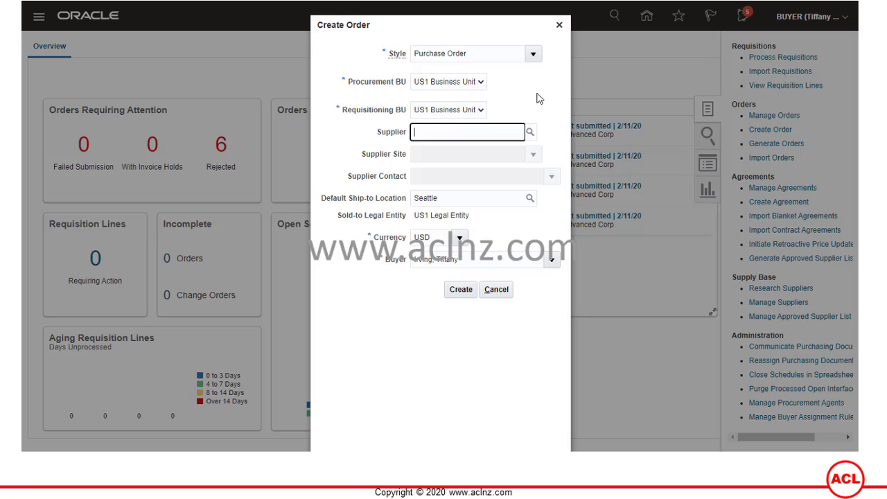
# Search suppliers for 'Mid' and choose Midtown Computer Supplies, filling site MCS US1
pyautogui.click(531, 133)
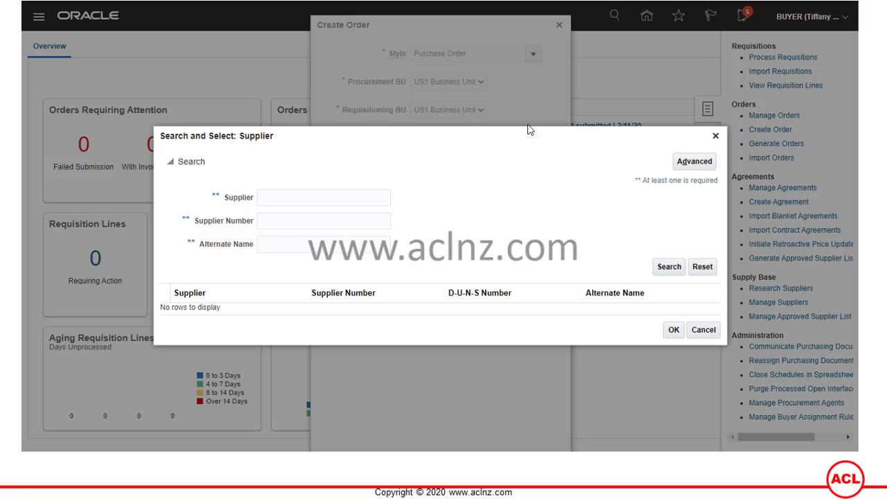
pyautogui.click(290, 199)
pyautogui.write('Mid')
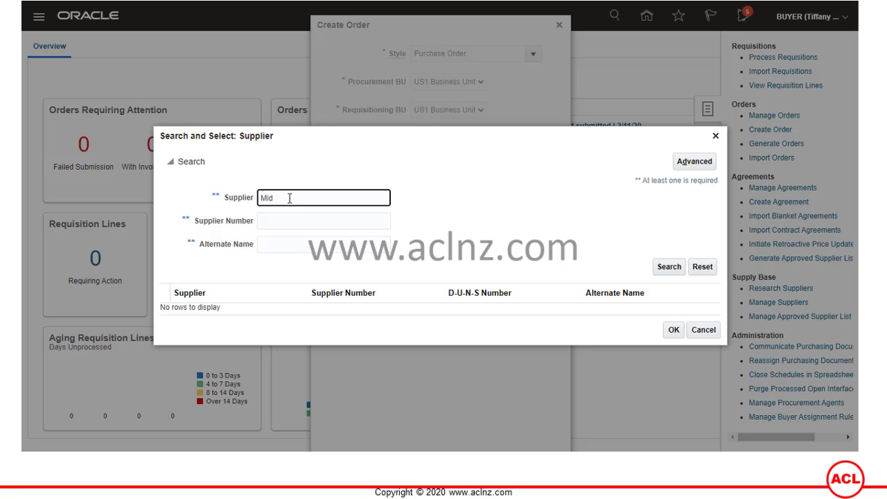
pyautogui.press('Return')
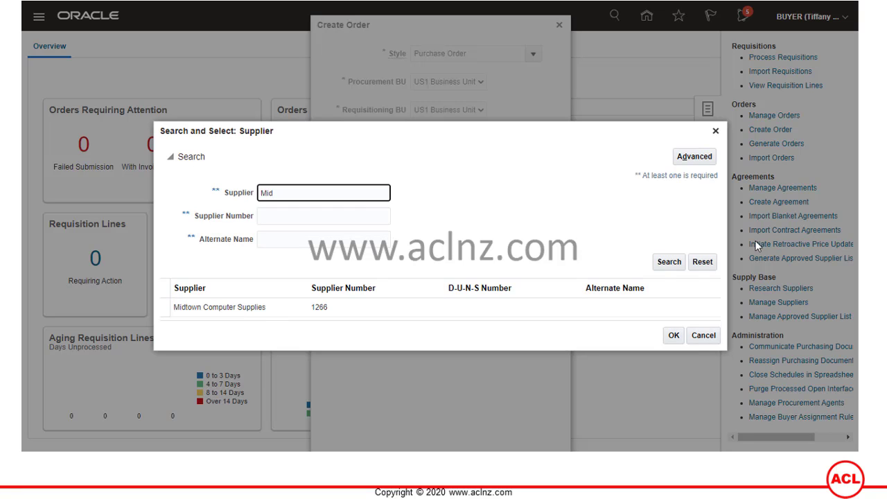
pyautogui.click(200, 312)
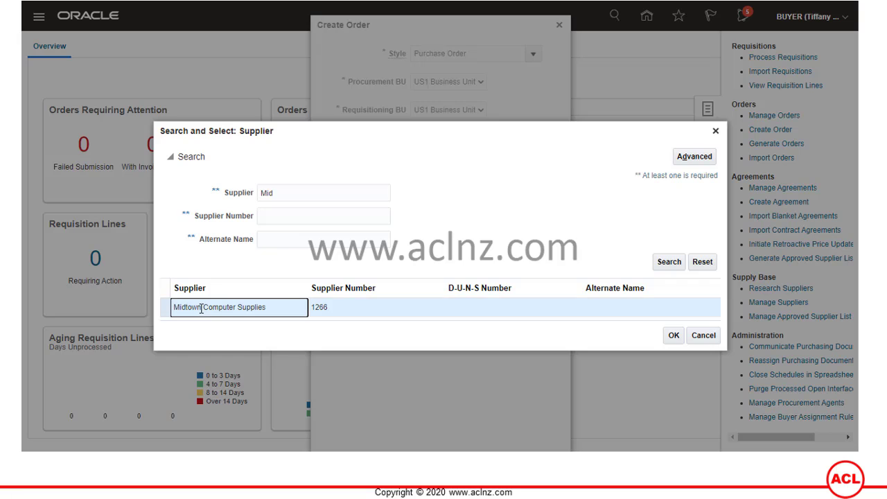
pyautogui.click(672, 336)
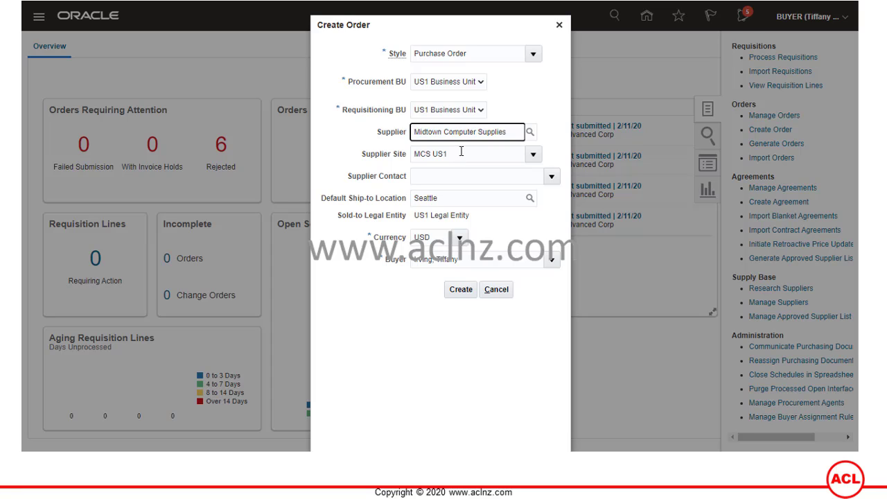
# Leave Supplier Contact blank, keep the current buyer, and create order 163985
pyautogui.click(461, 151)
pyautogui.click(457, 177)
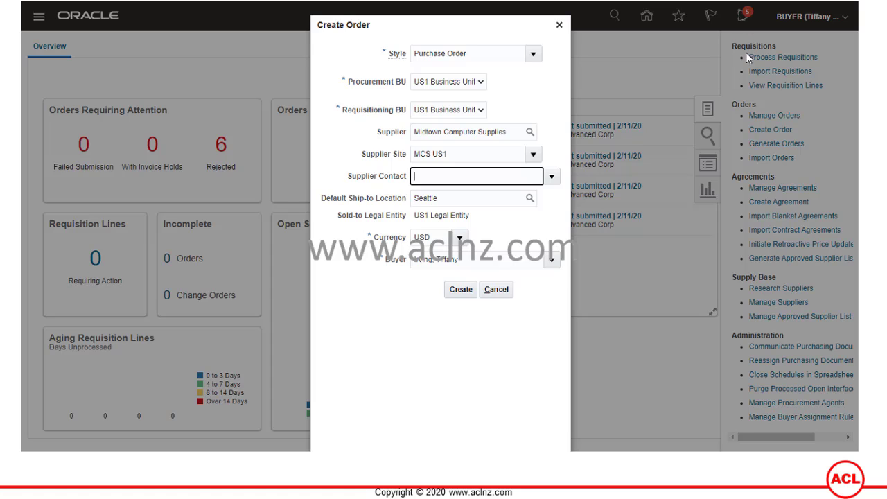
pyautogui.click(553, 261)
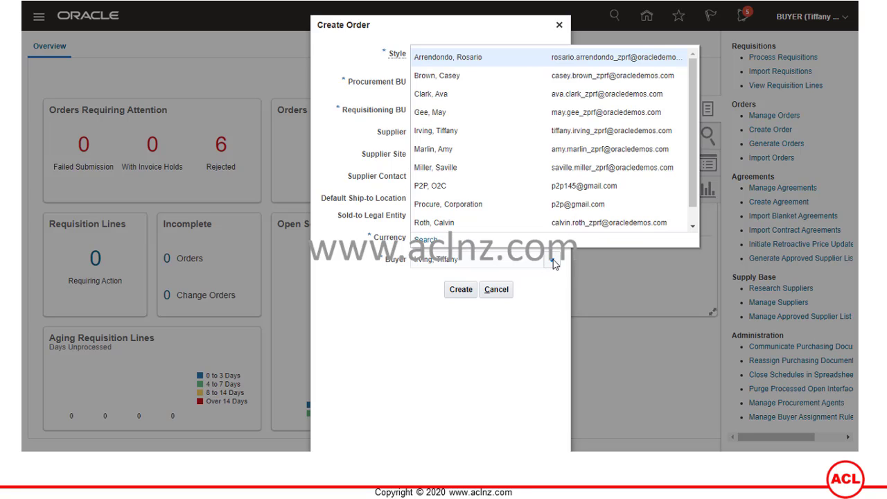
pyautogui.click(552, 260)
pyautogui.click(461, 289)
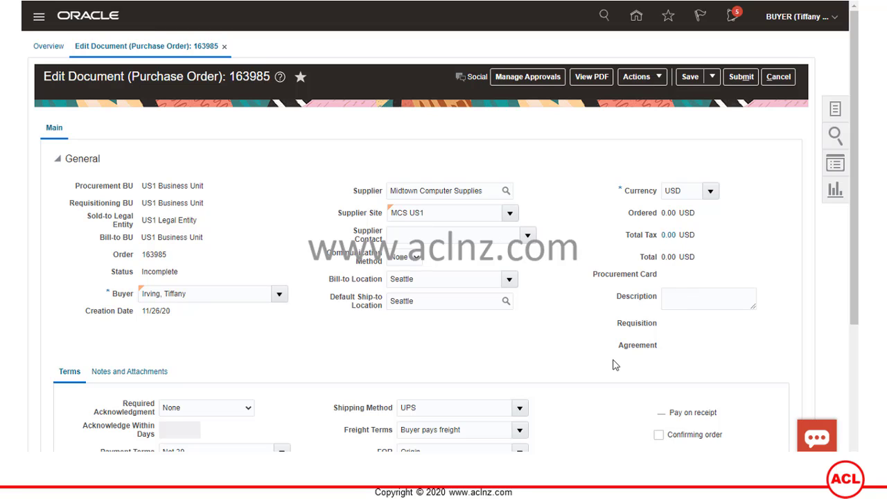
# Enter 'Standard PO for Goods' as the order description
pyautogui.scroll(-1, 615, 357)
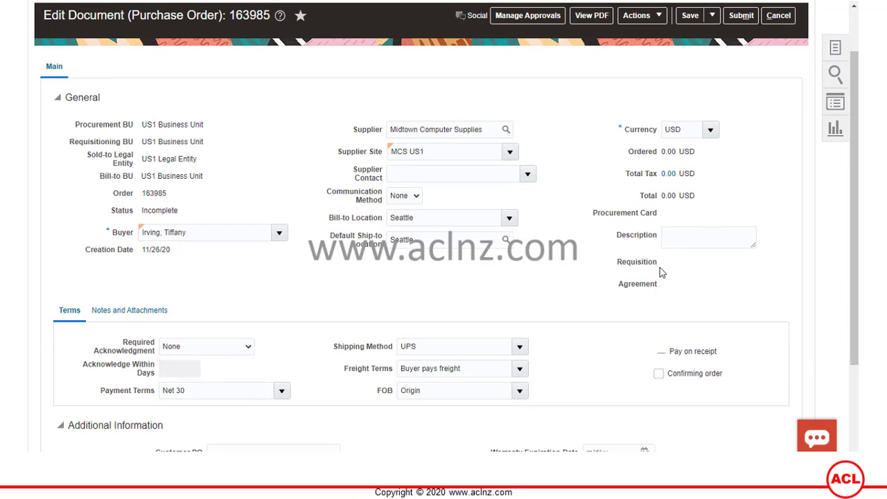
pyautogui.click(684, 236)
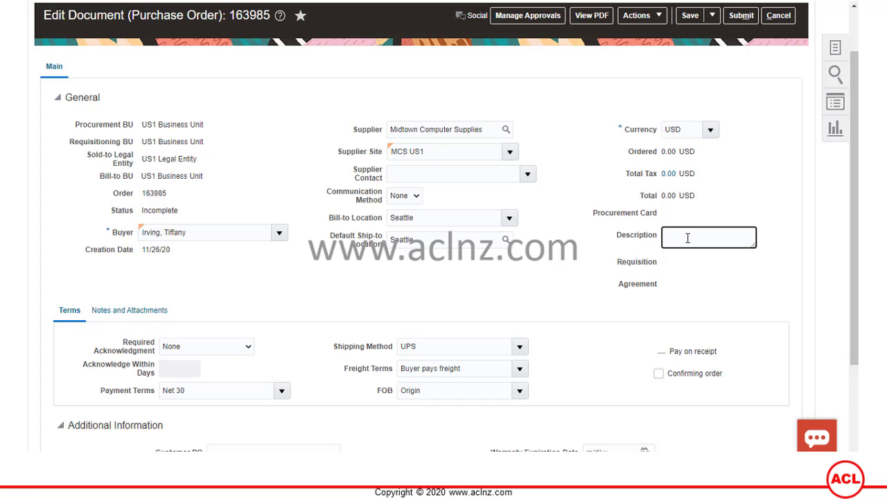
pyautogui.write('P')
pyautogui.press('BackSpace')
pyautogui.write('Standard PO for Goods')
# Review the options in the Required Acknowledgment dropdown
pyautogui.scroll(-1, 365, 332)
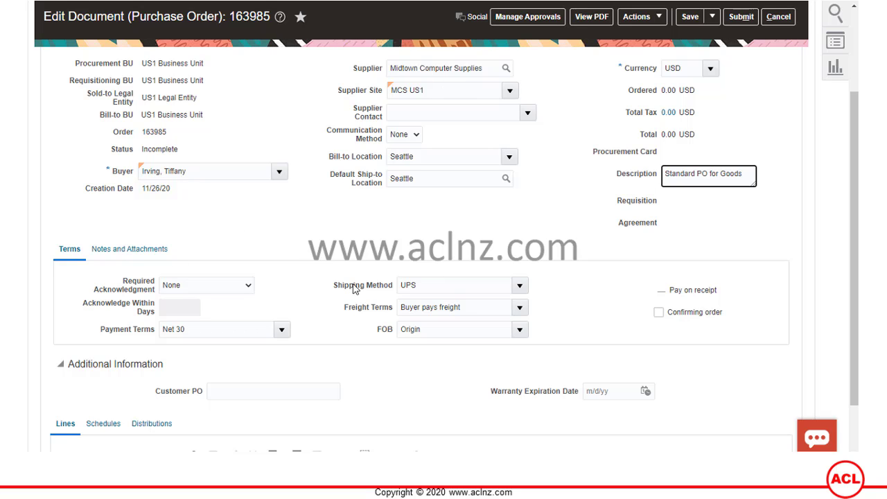
pyautogui.scroll(-1, 354, 289)
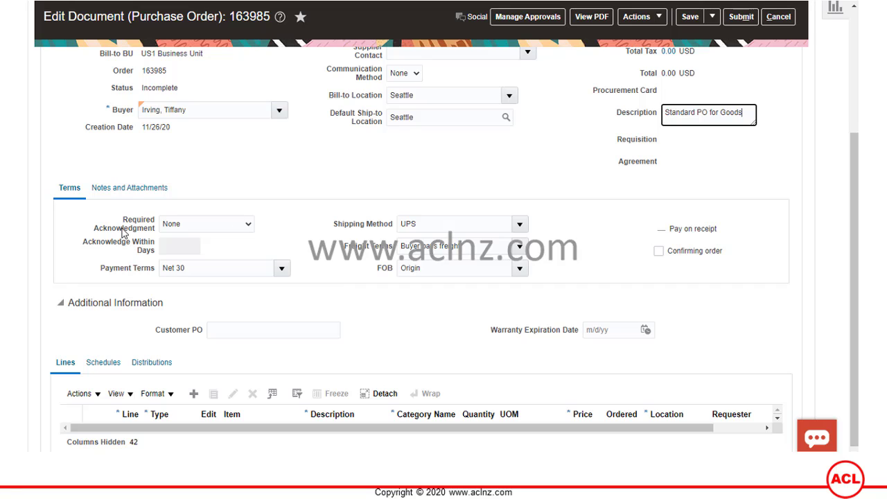
pyautogui.click(248, 225)
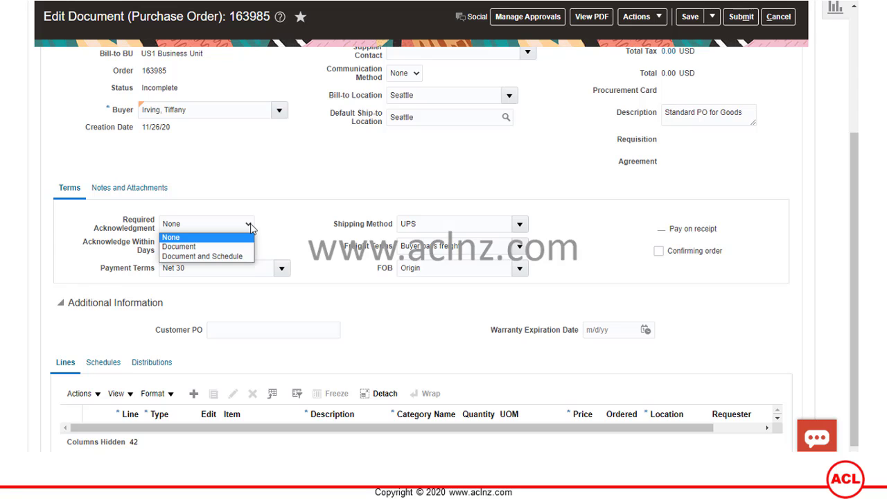
pyautogui.click(248, 224)
pyautogui.click(248, 224)
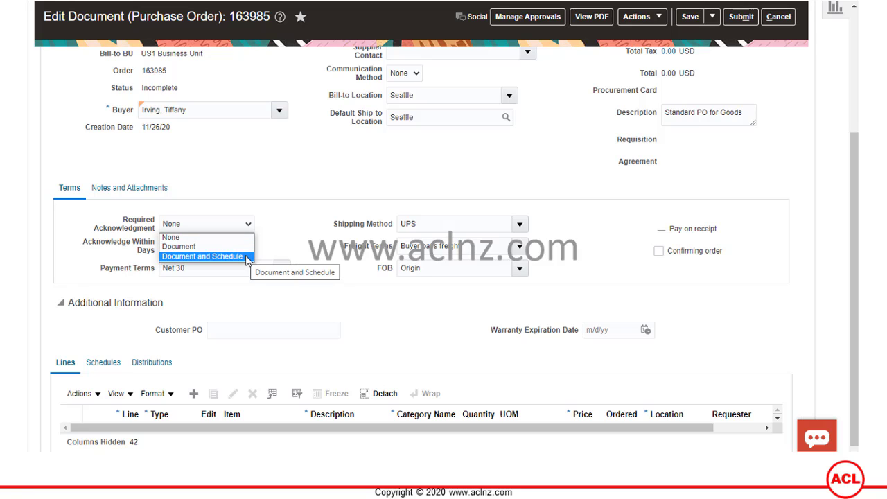
# Keep Required Acknowledgment set to None
pyautogui.click(291, 251)
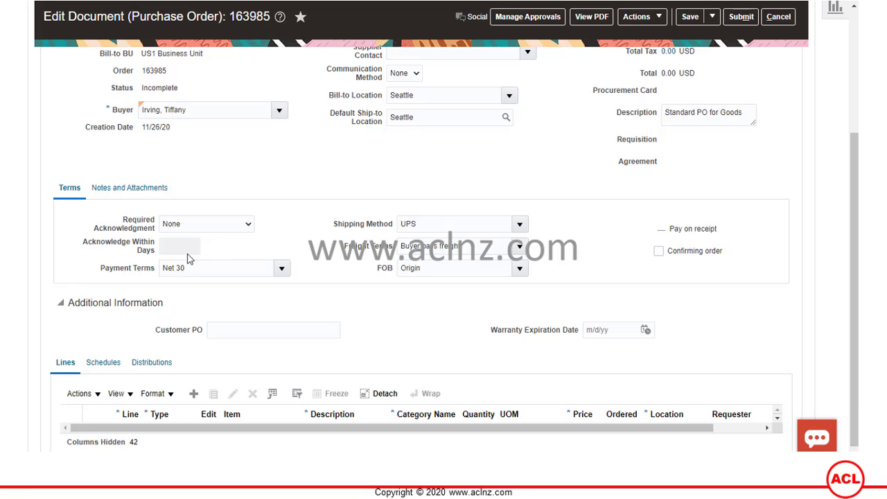
pyautogui.click(191, 226)
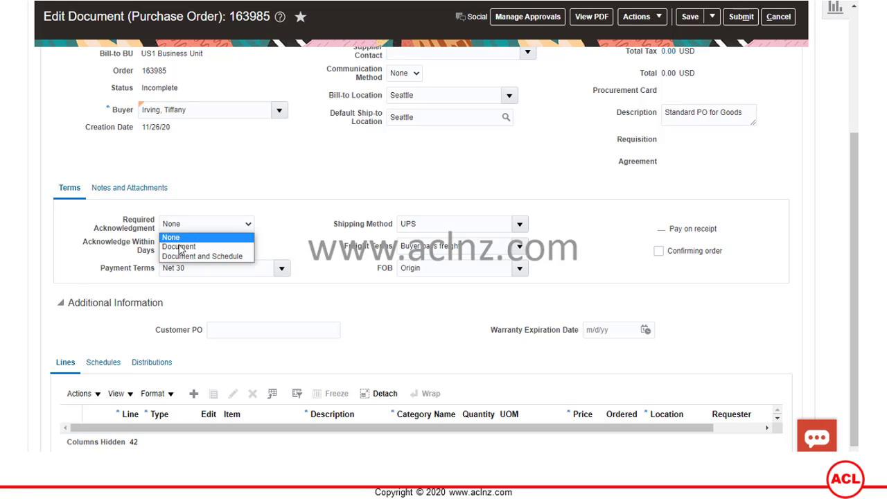
pyautogui.click(109, 255)
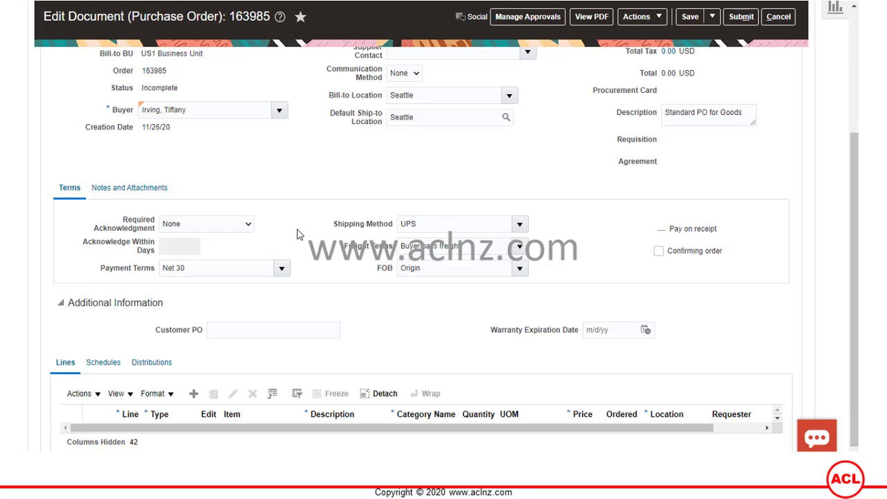
# Set Shipping Method to UPS, keeping Buyer pays freight and FOB Origin
pyautogui.click(519, 226)
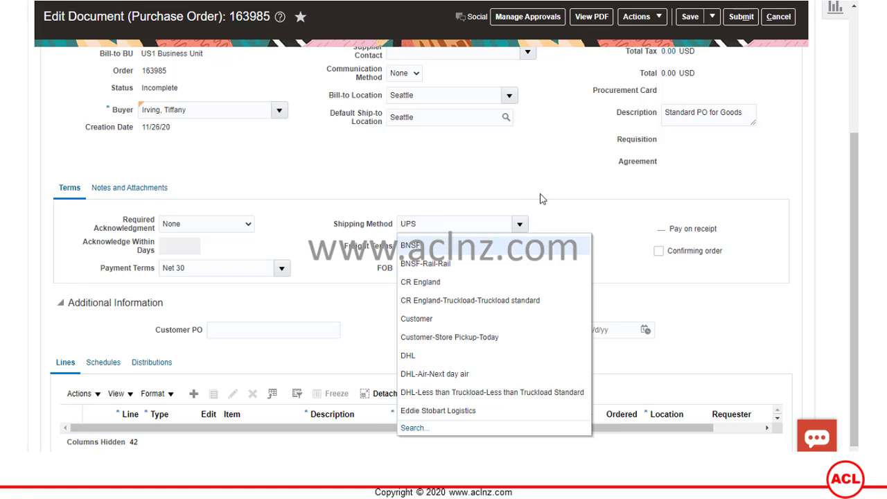
pyautogui.click(542, 199)
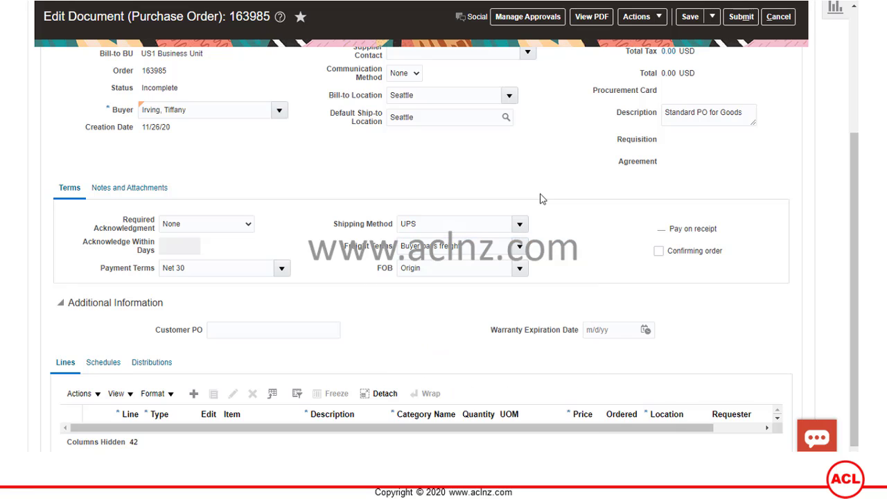
pyautogui.click(521, 225)
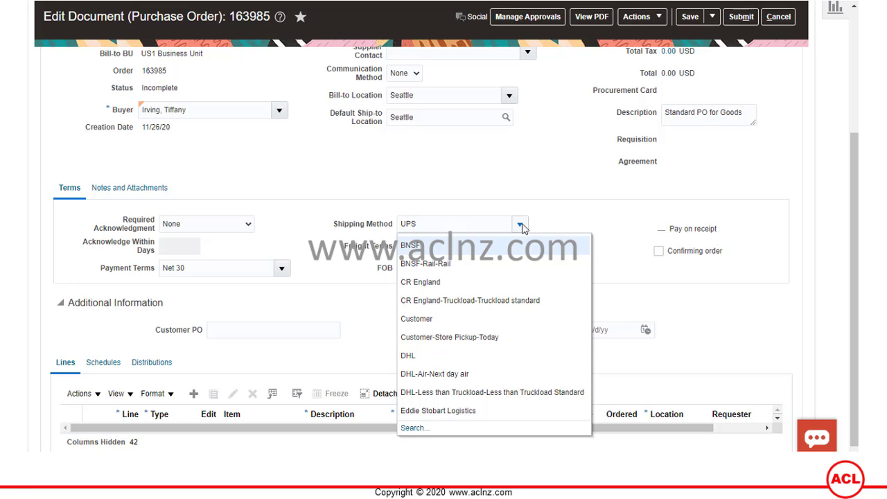
pyautogui.click(520, 225)
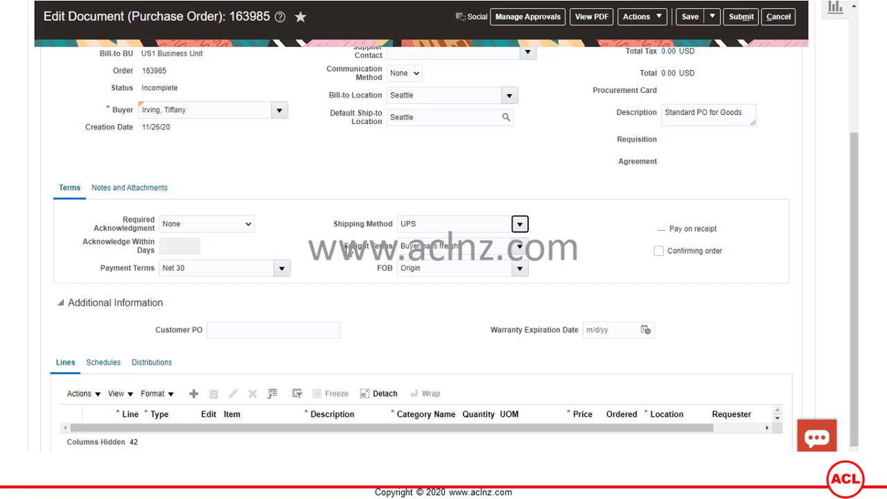
pyautogui.moveTo(346, 250); pyautogui.dragTo(400, 250)
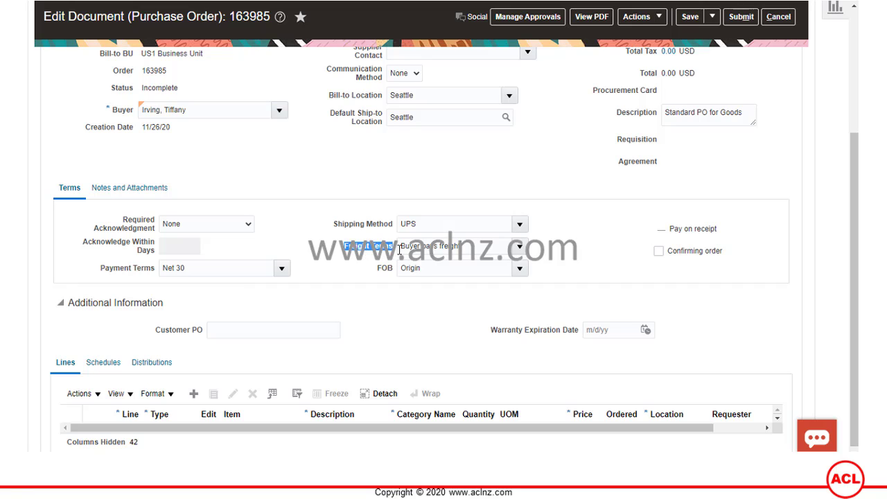
pyautogui.click(367, 251)
pyautogui.click(520, 271)
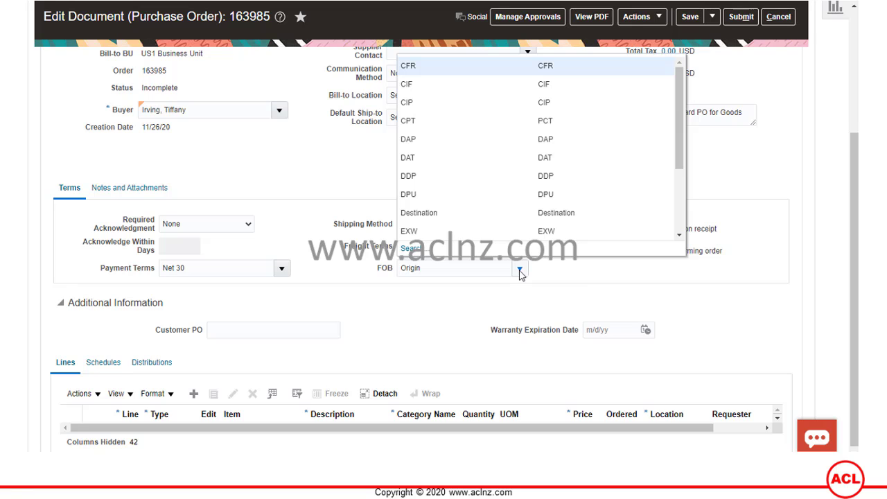
pyautogui.click(521, 273)
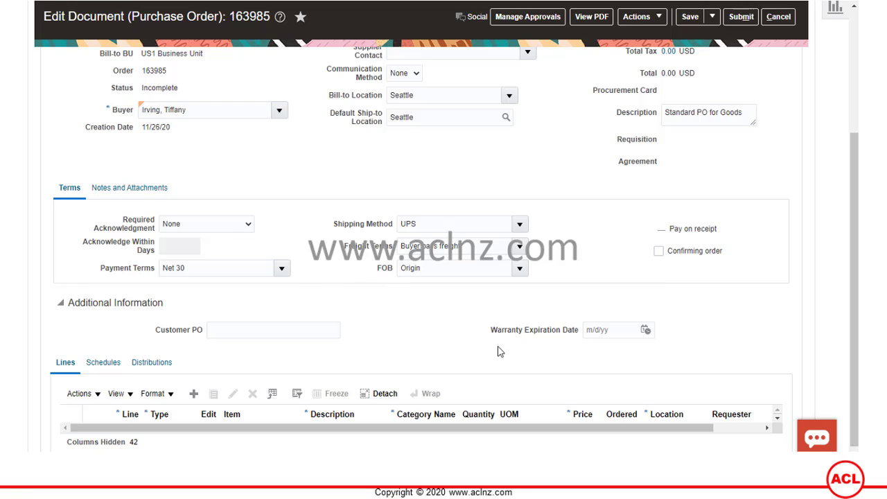
# Leave Customer PO empty and add Goods line 1, located in Seattle, via Actions
pyautogui.scroll(-1, 795, 343)
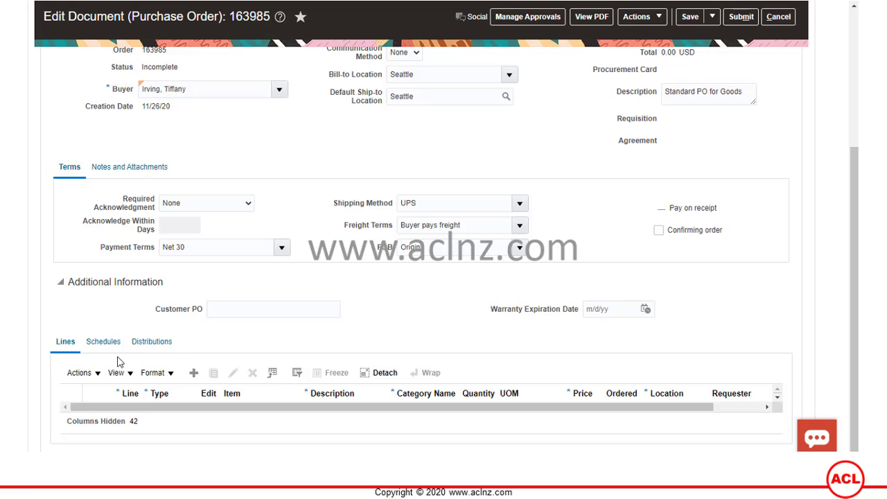
pyautogui.click(259, 307)
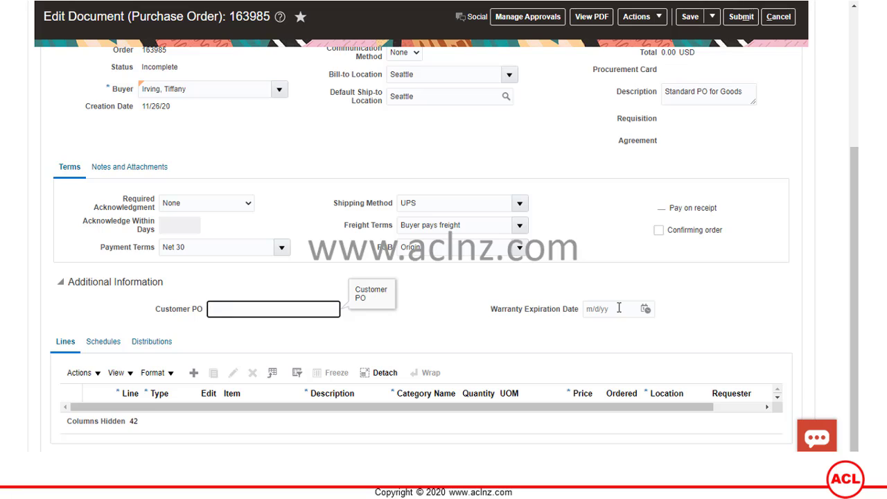
pyautogui.click(149, 320)
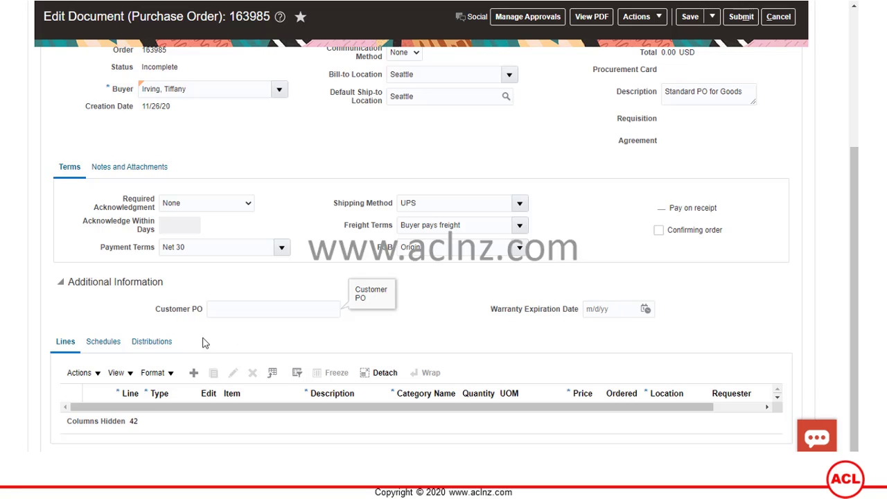
pyautogui.click(194, 372)
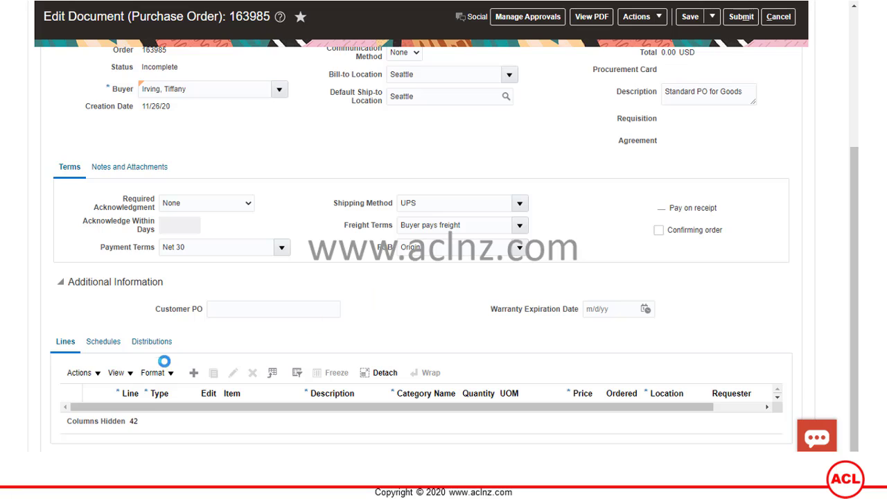
pyautogui.click(98, 373)
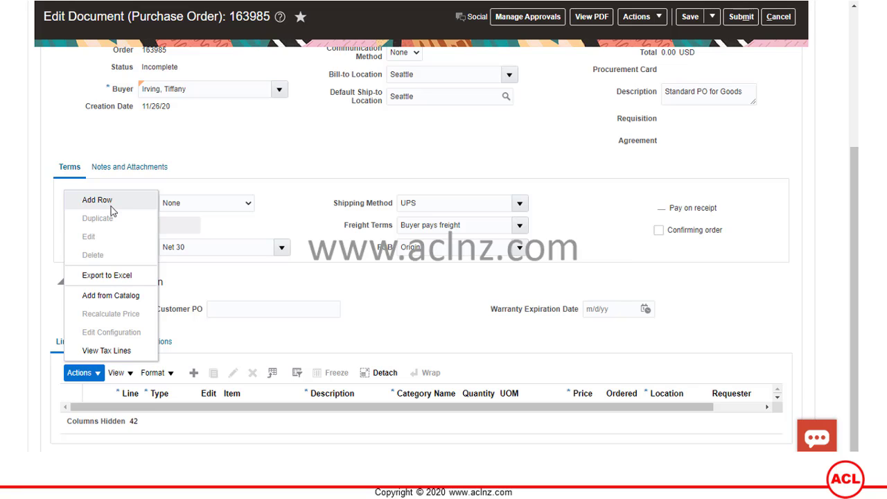
pyautogui.click(121, 298)
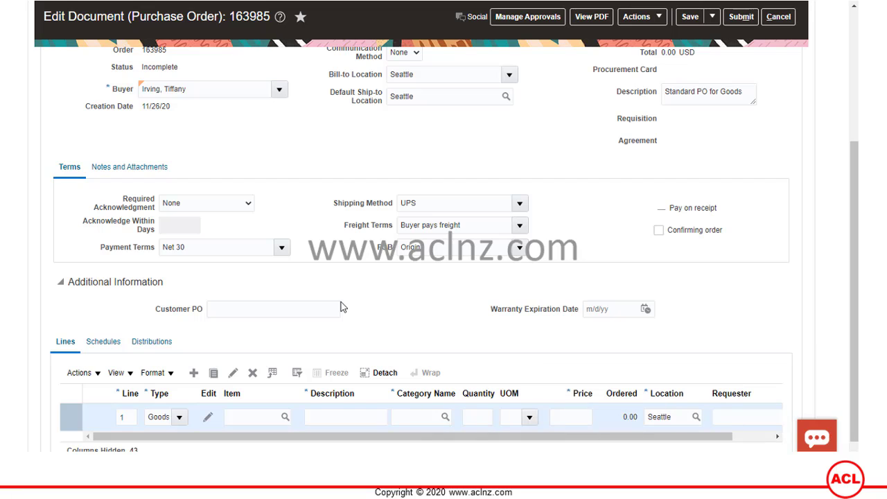
pyautogui.scroll(-1, 298, 305)
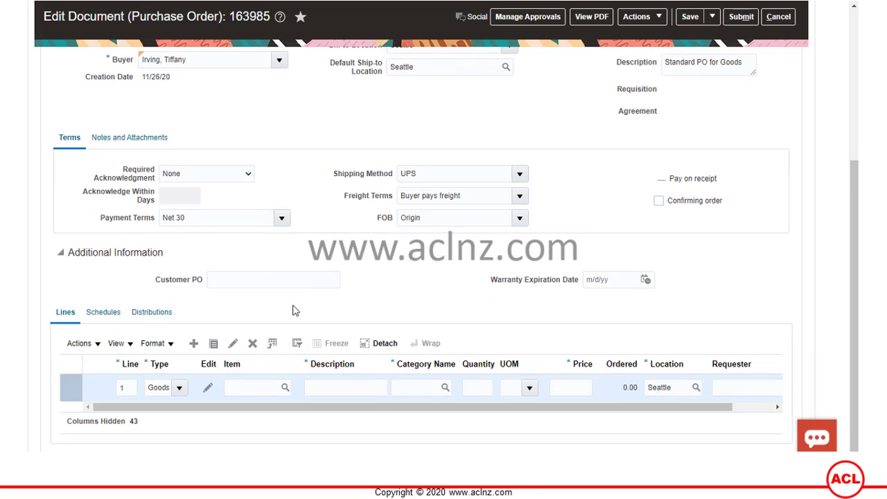
pyautogui.click(179, 389)
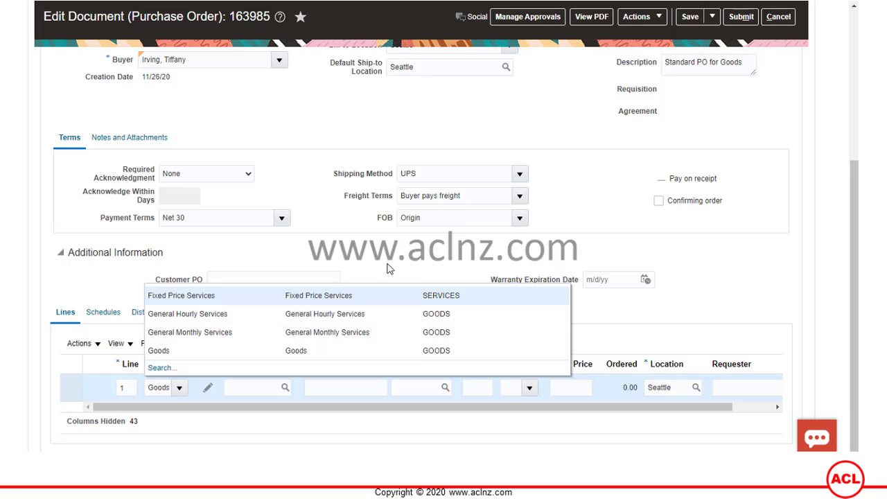
pyautogui.click(336, 270)
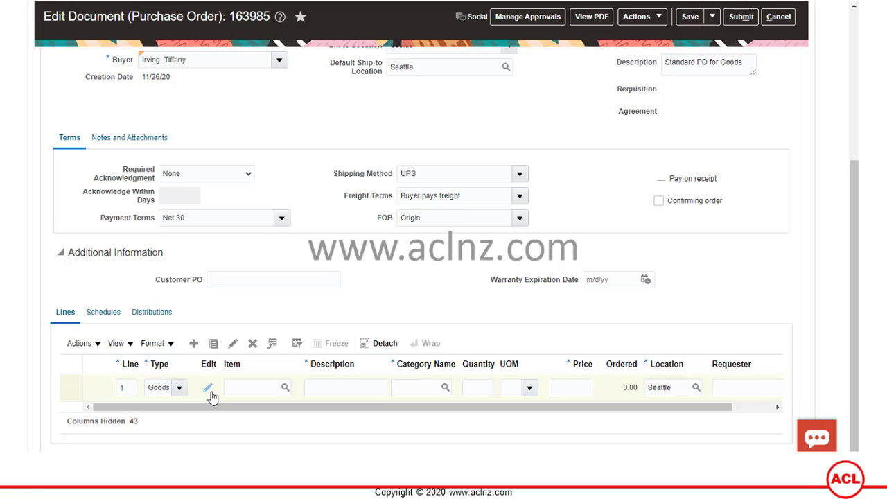
pyautogui.click(244, 386)
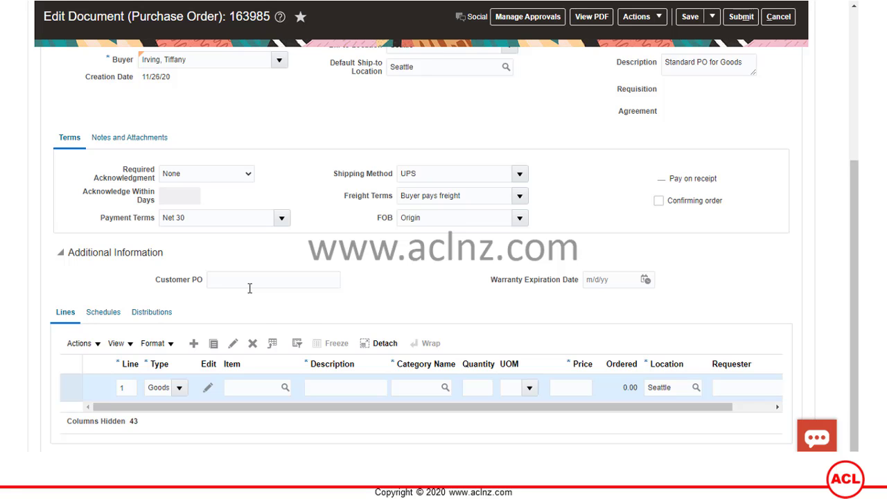
# Search items for line 1 by description 'Laptop', then '17 Laptop'
pyautogui.click(285, 387)
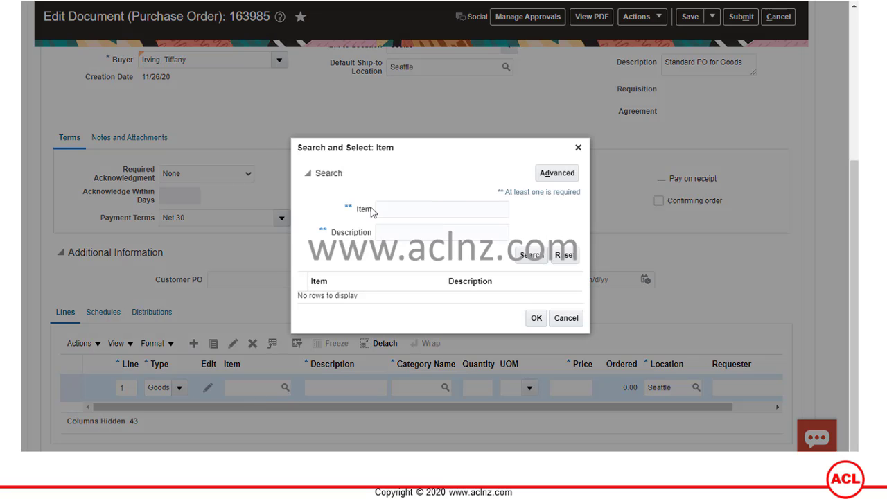
pyautogui.click(405, 232)
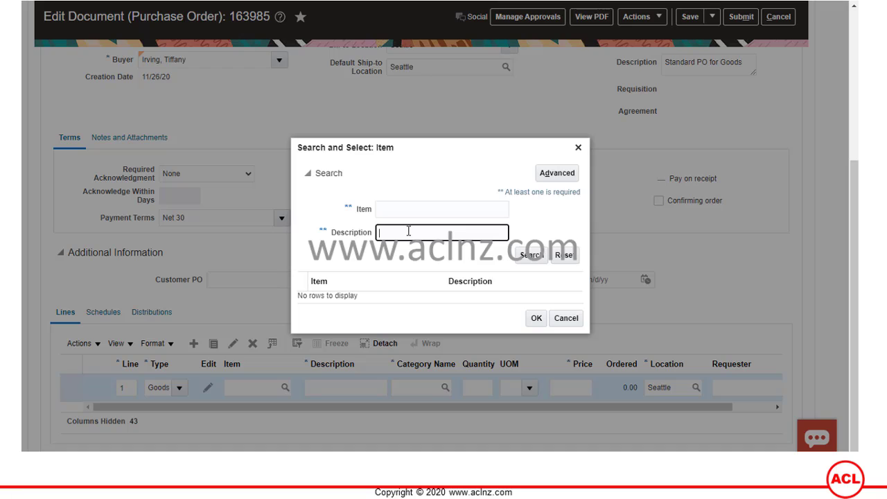
pyautogui.write('Laptop')
pyautogui.click(531, 255)
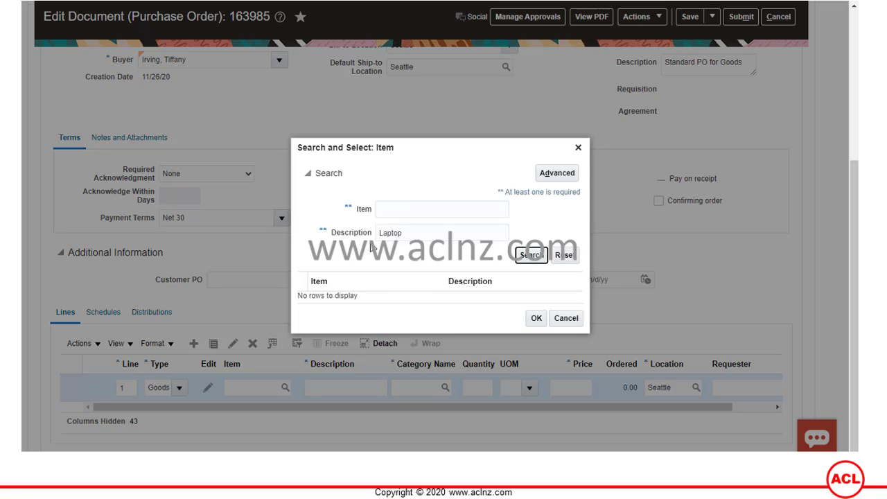
pyautogui.click(413, 235)
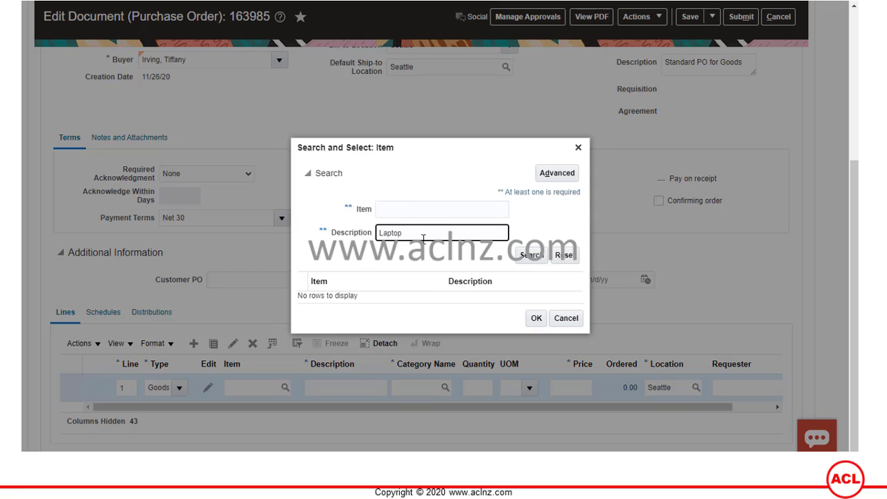
pyautogui.write('17')
pyautogui.click(531, 255)
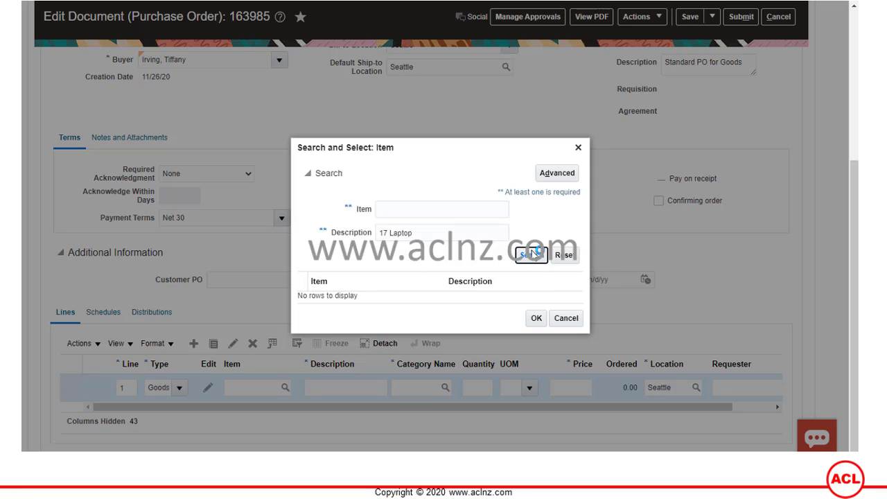
# Refine the search to 17%Laptop% and select CM42057, the 17" Vision Laptop Case
pyautogui.click(389, 233)
pyautogui.press('BackSpace')
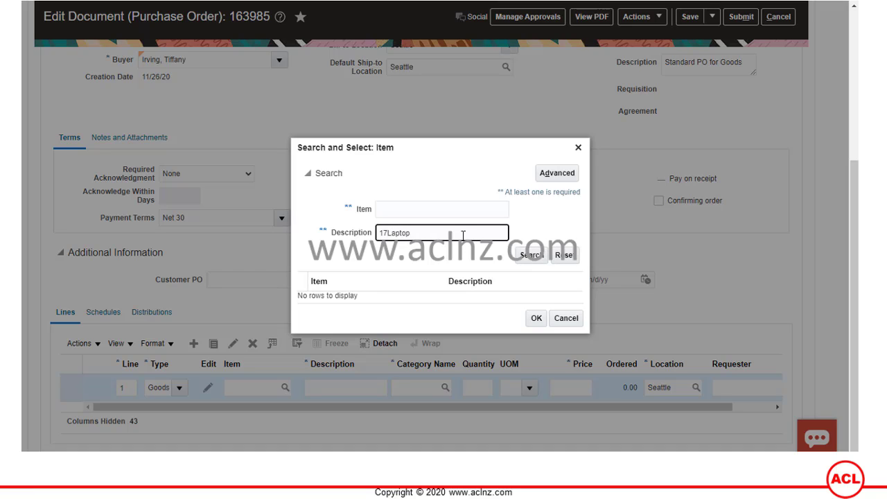
pyautogui.write('%')
pyautogui.write('%')
pyautogui.click(537, 258)
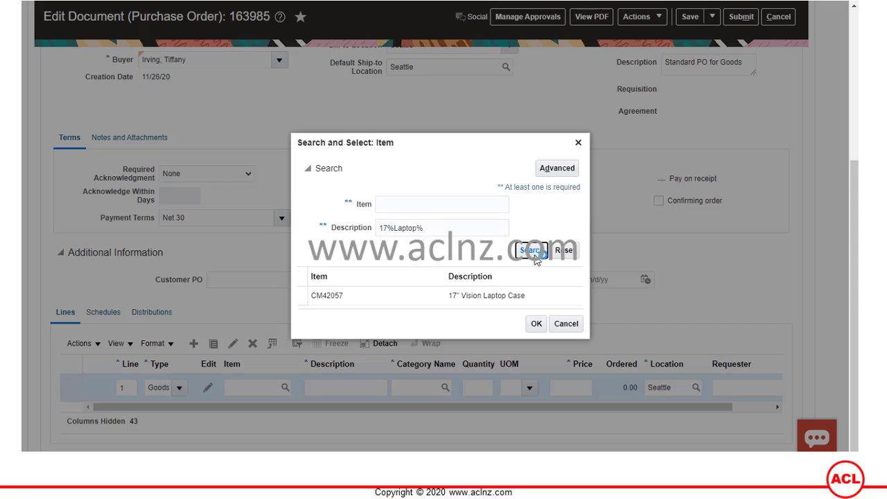
pyautogui.click(465, 297)
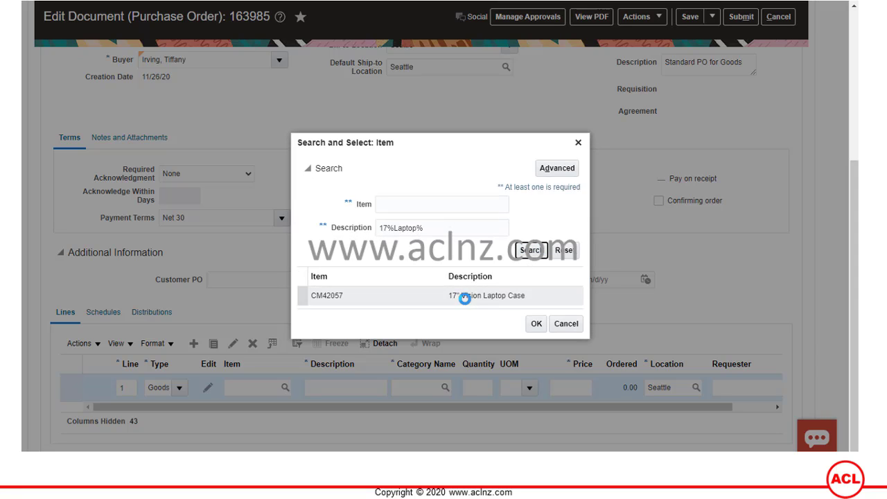
pyautogui.click(331, 296)
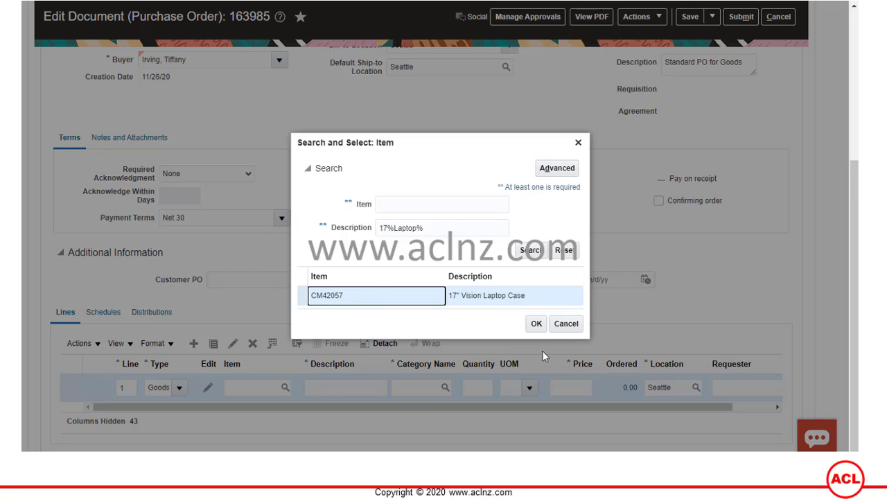
pyautogui.click(536, 324)
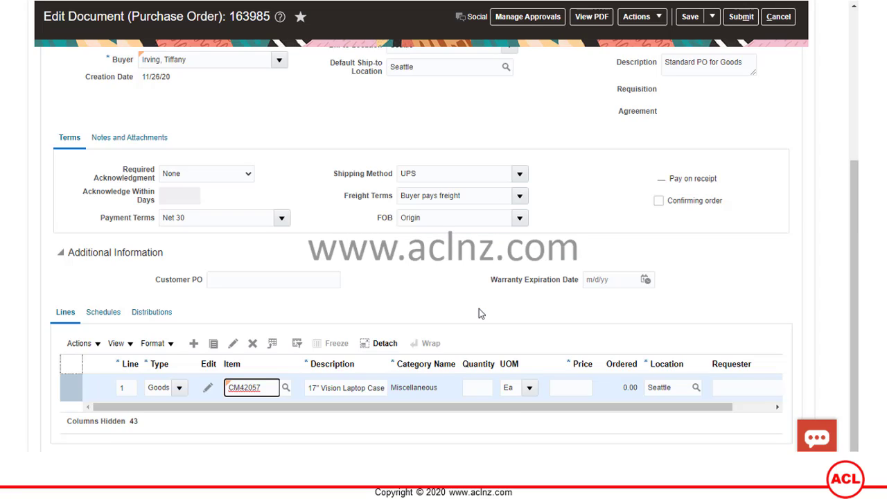
# Give line 1 quantity 1 and price 30.00, then look up its requester
pyautogui.click(476, 387)
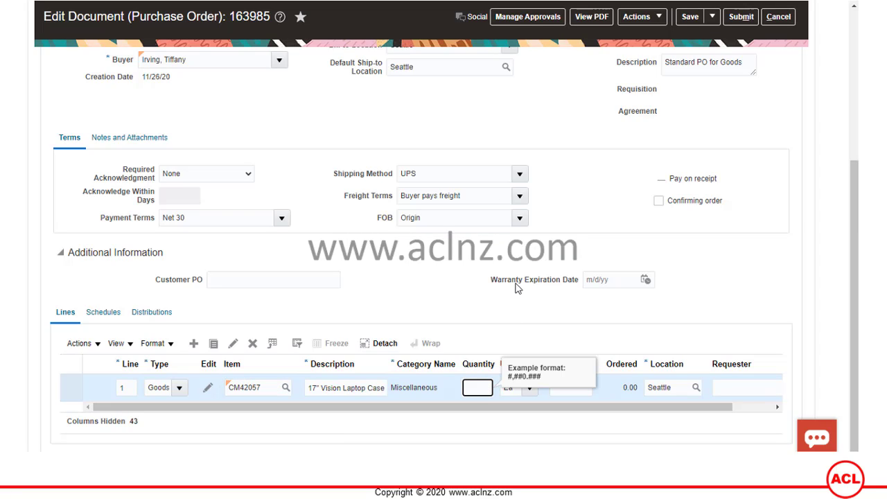
pyautogui.write('1')
pyautogui.press('Tab')
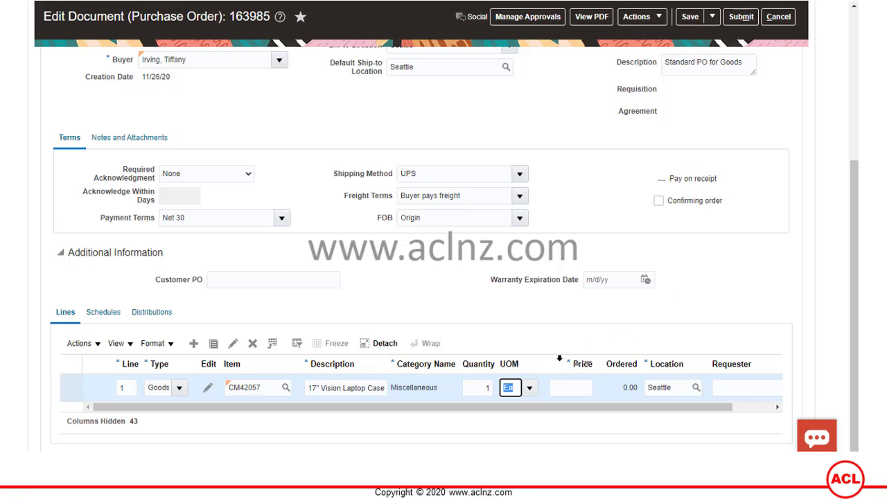
pyautogui.click(581, 387)
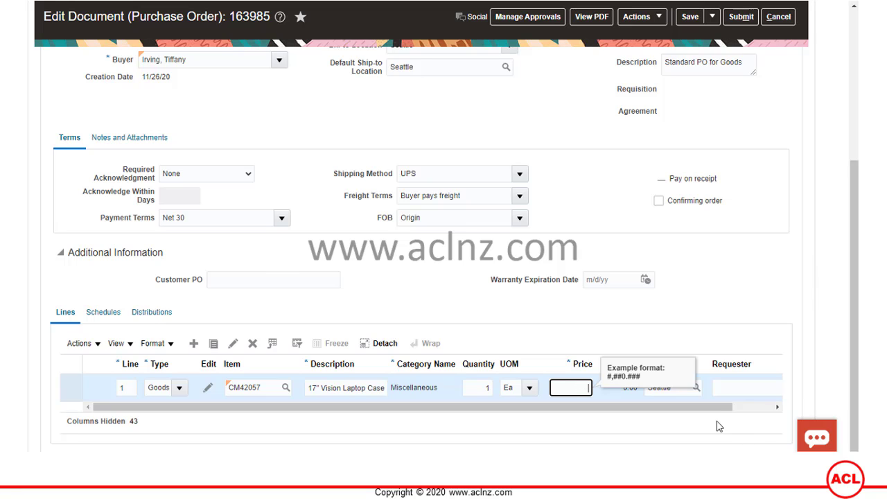
pyautogui.moveTo(721, 407); pyautogui.dragTo(770, 414)
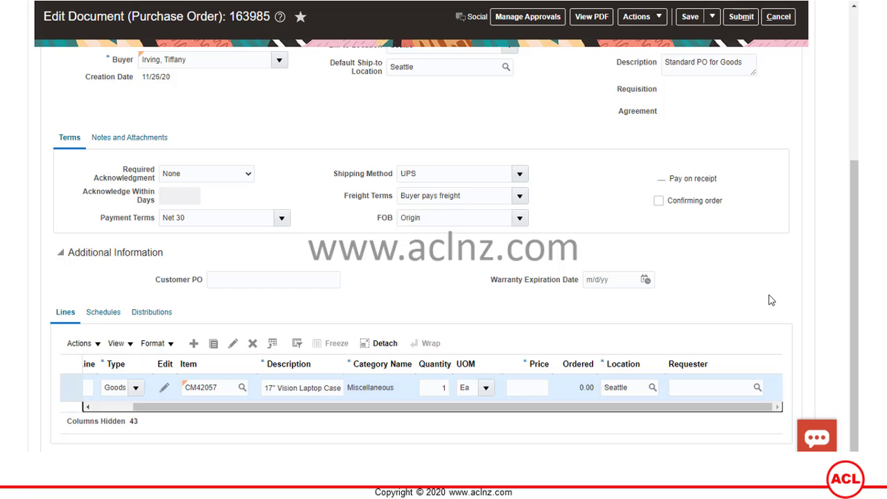
pyautogui.click(531, 385)
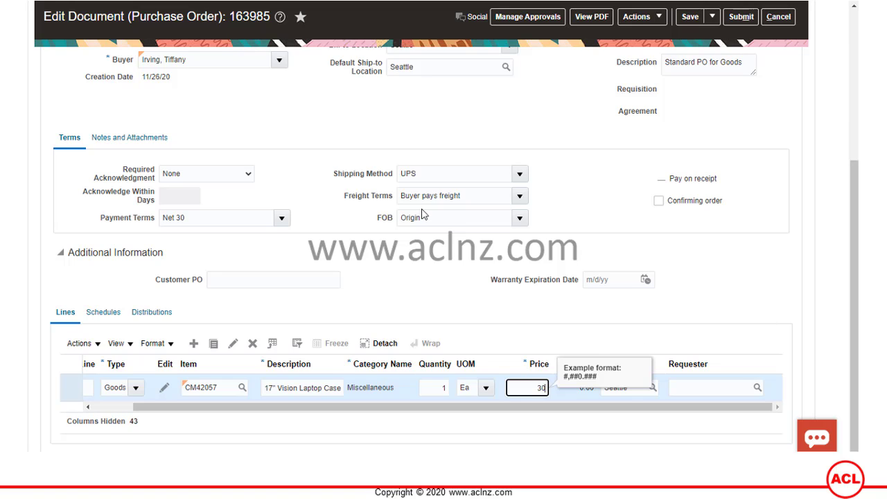
pyautogui.write('30')
pyautogui.press('Tab')
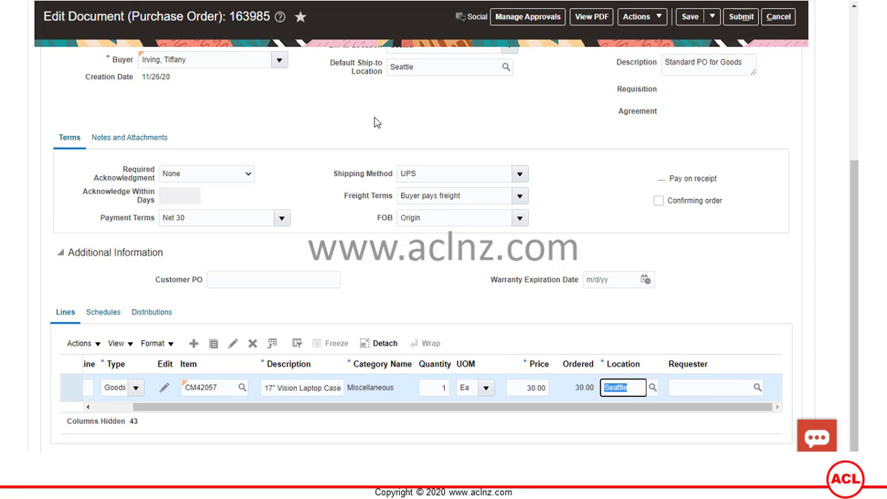
pyautogui.click(721, 387)
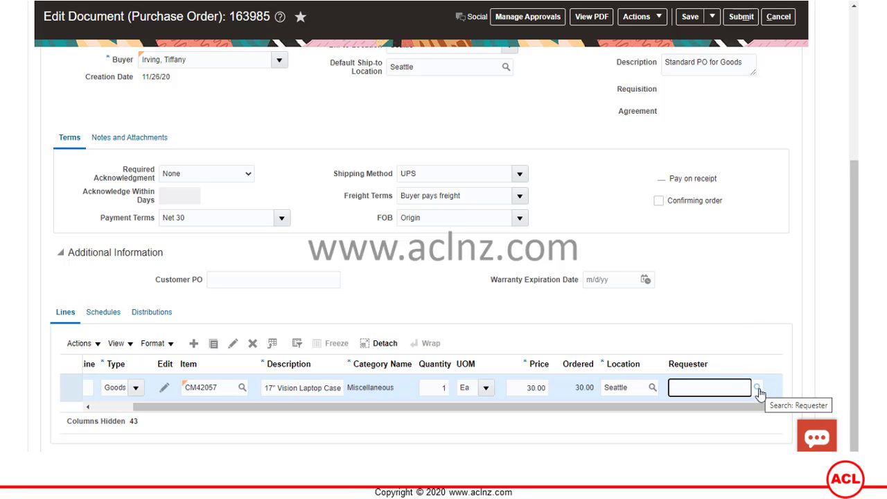
pyautogui.click(759, 389)
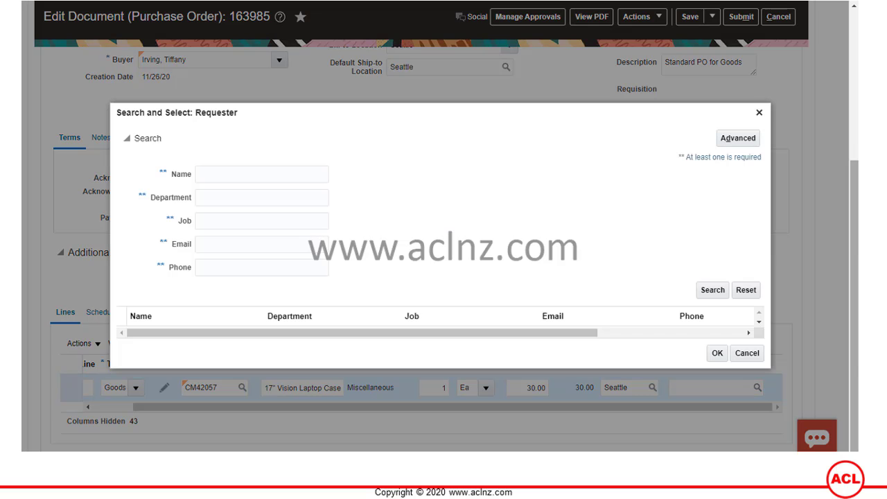
# Search requesters by surname and assign line 1 the Procurement US manager
pyautogui.click(242, 198)
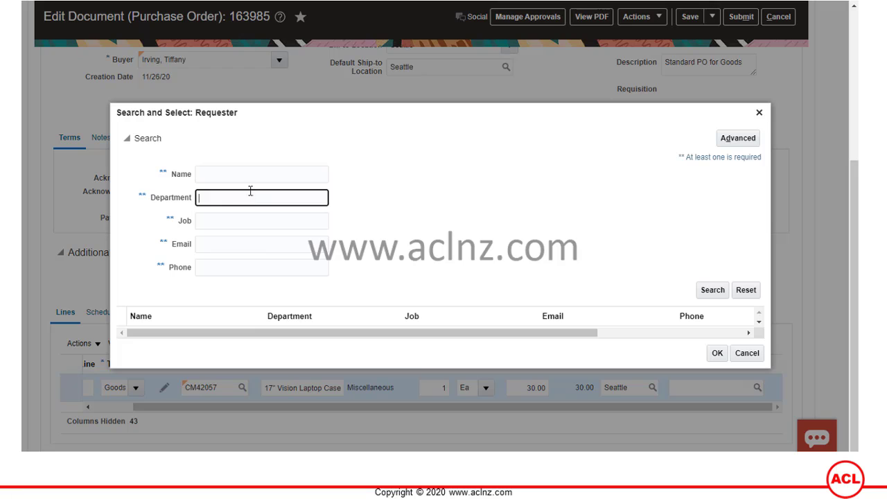
pyautogui.click(244, 175)
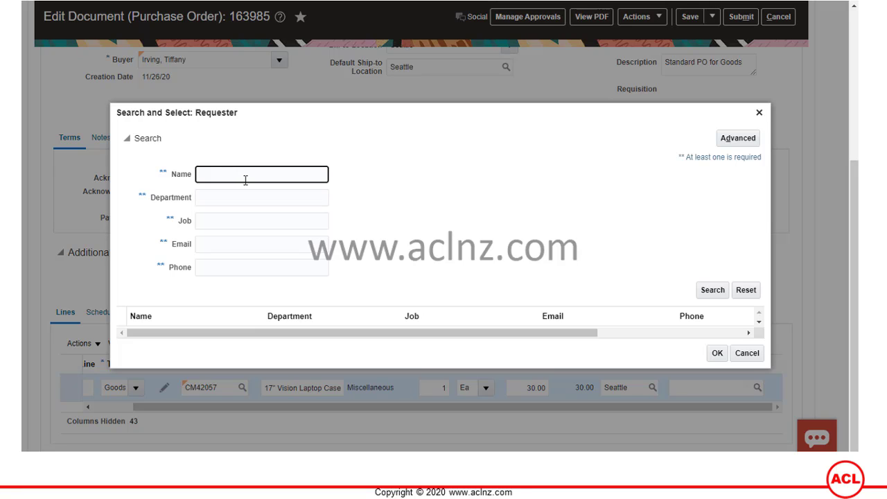
pyautogui.write('Roth')
pyautogui.click(712, 289)
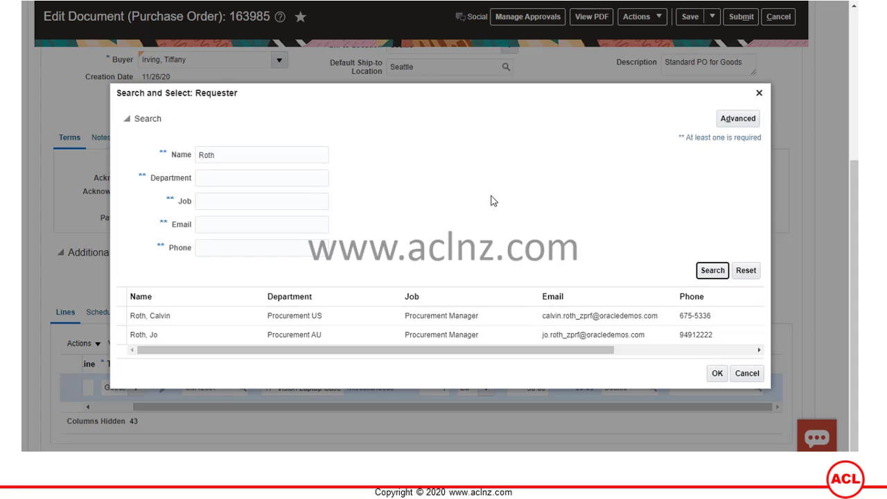
pyautogui.click(154, 318)
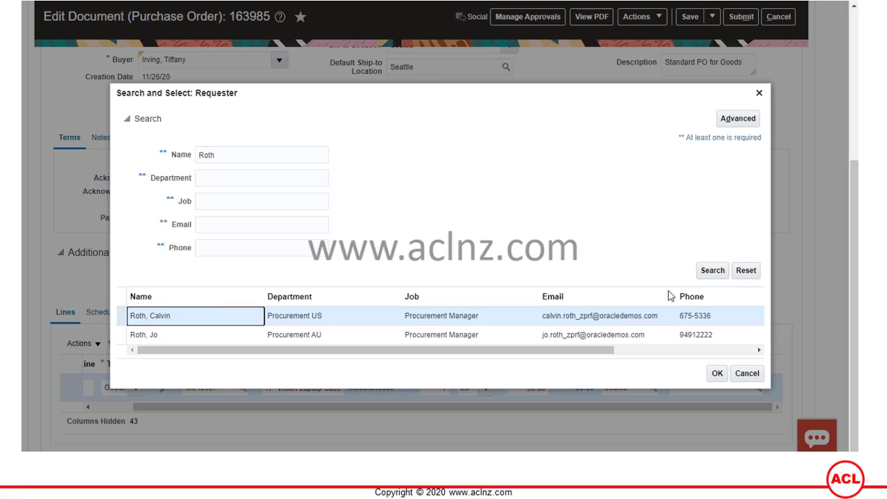
pyautogui.click(717, 373)
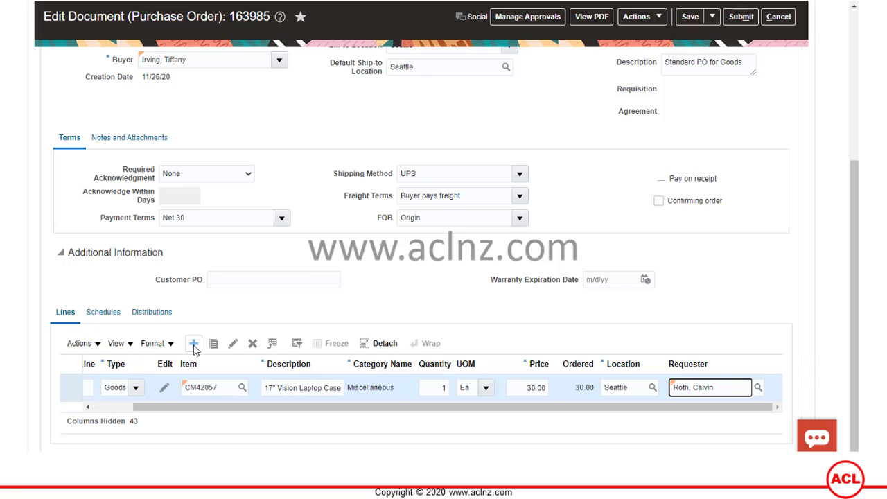
# Add a second Goods line for Seattle and start an item lookup for it
pyautogui.click(194, 345)
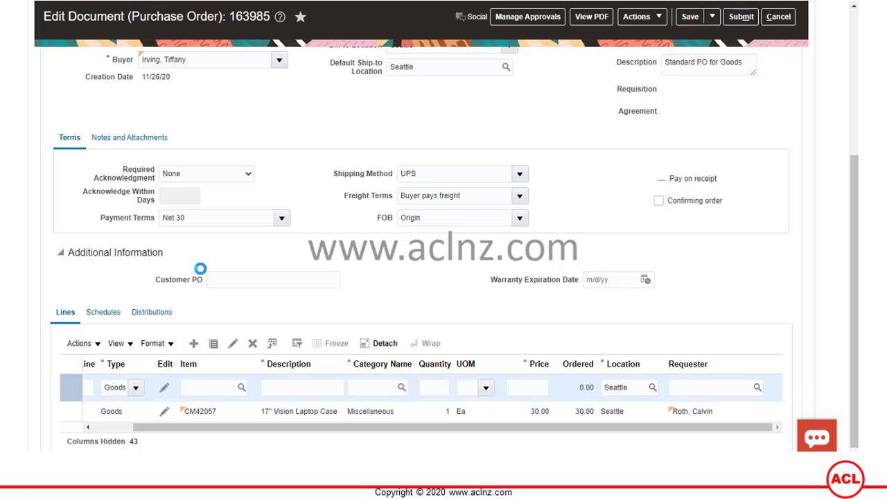
pyautogui.click(210, 387)
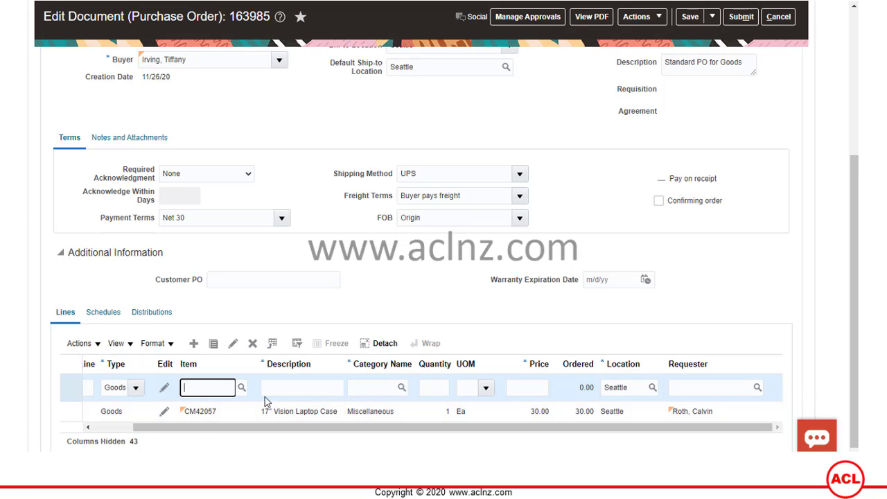
pyautogui.click(242, 388)
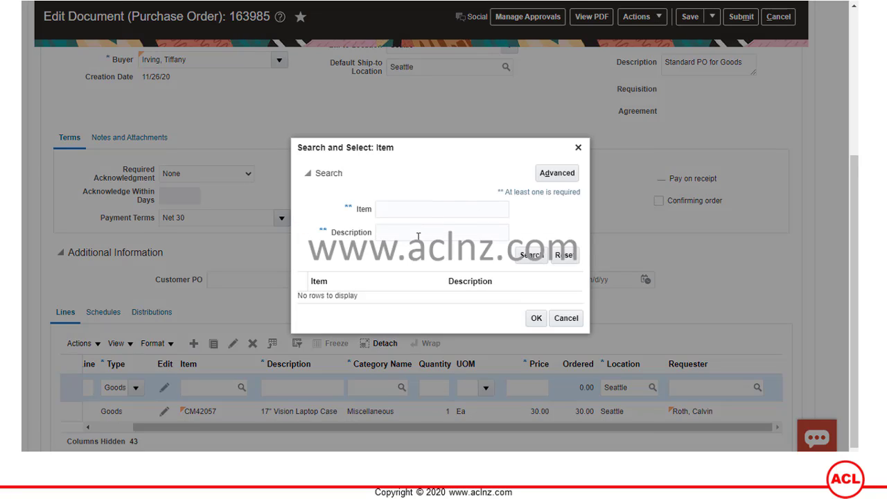
# Search items by description Laptop%, after removing the rejected leading wildcard
pyautogui.click(419, 228)
pyautogui.write('%Laptop%')
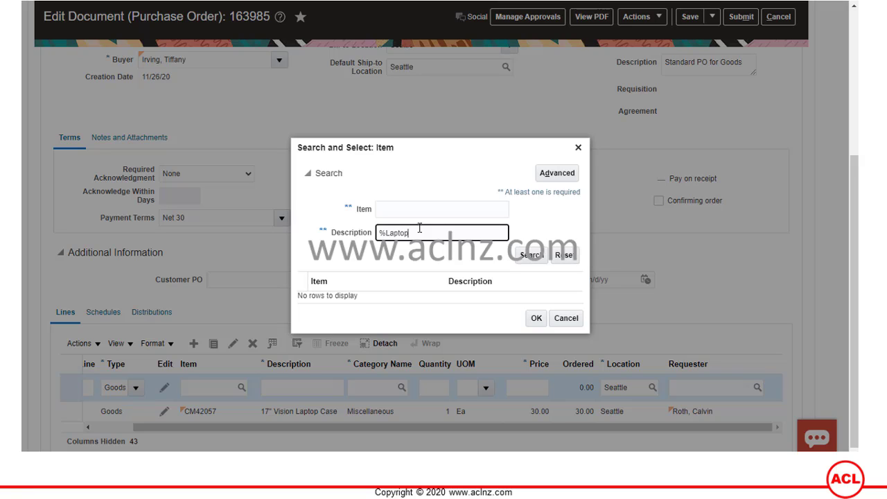
pyautogui.click(539, 258)
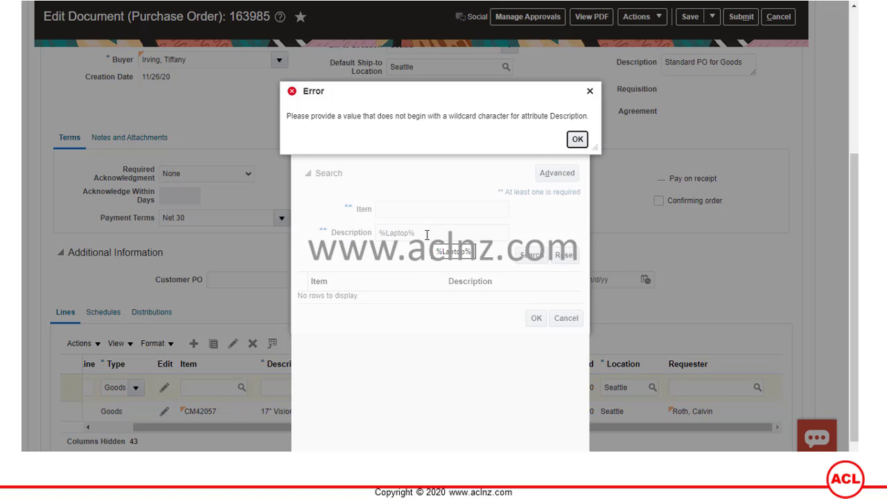
pyautogui.click(577, 140)
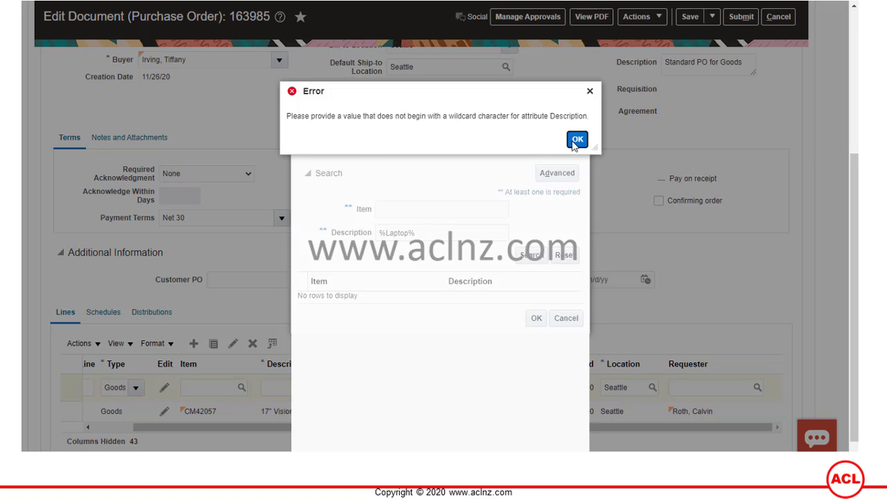
pyautogui.moveTo(385, 233); pyautogui.dragTo(378, 233)
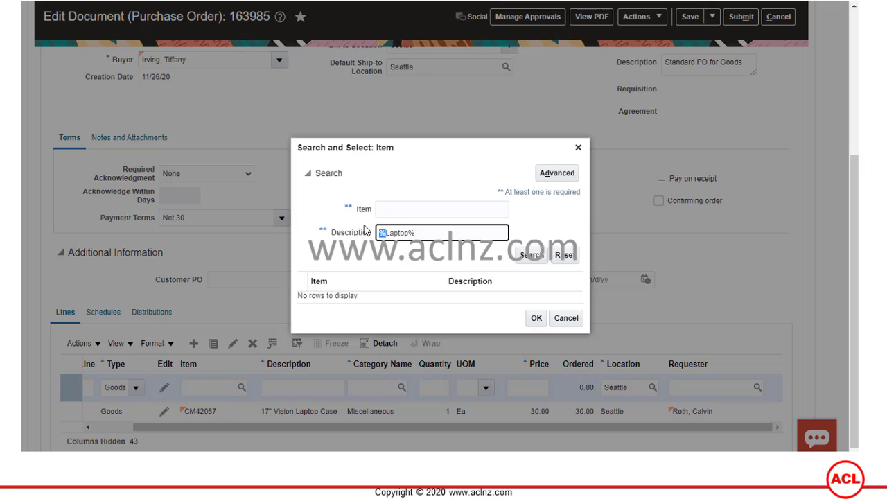
pyautogui.press('BackSpace')
pyautogui.click(533, 256)
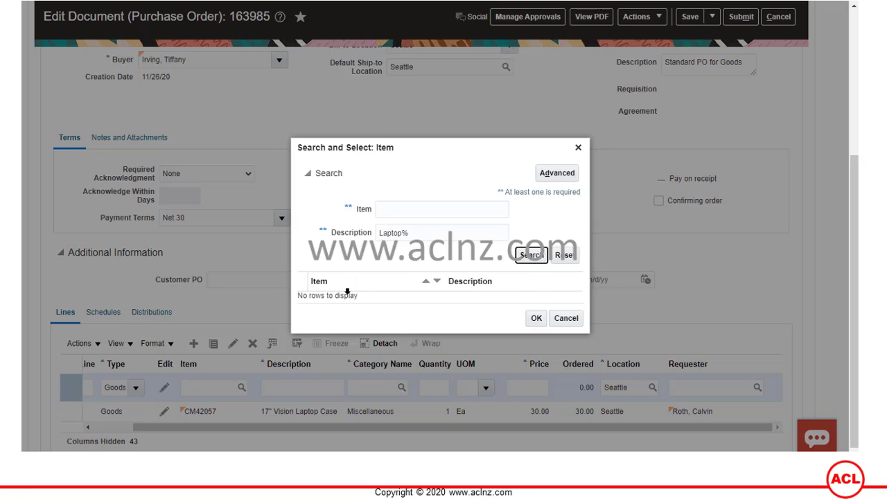
# Search for Computer and set the line's item to FI110001 Computer (Desktops)
pyautogui.click(378, 232)
pyautogui.doubleClick(378, 233)
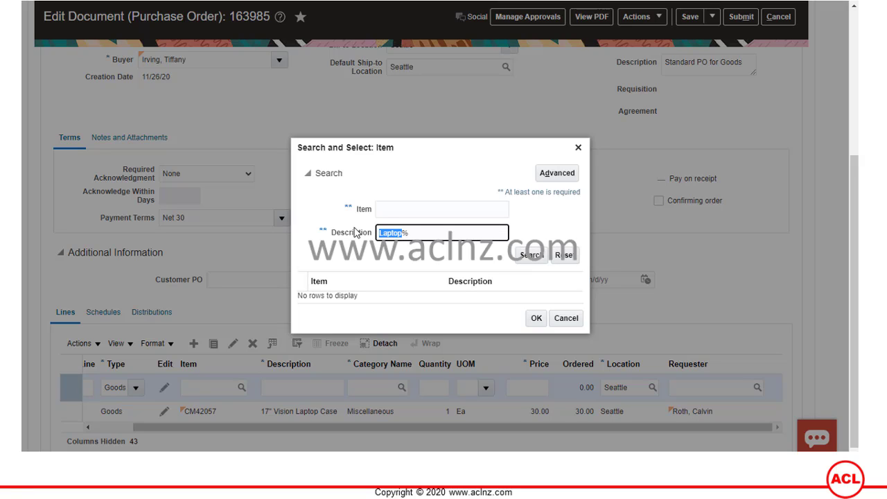
pyautogui.write('Computer%')
pyautogui.click(531, 254)
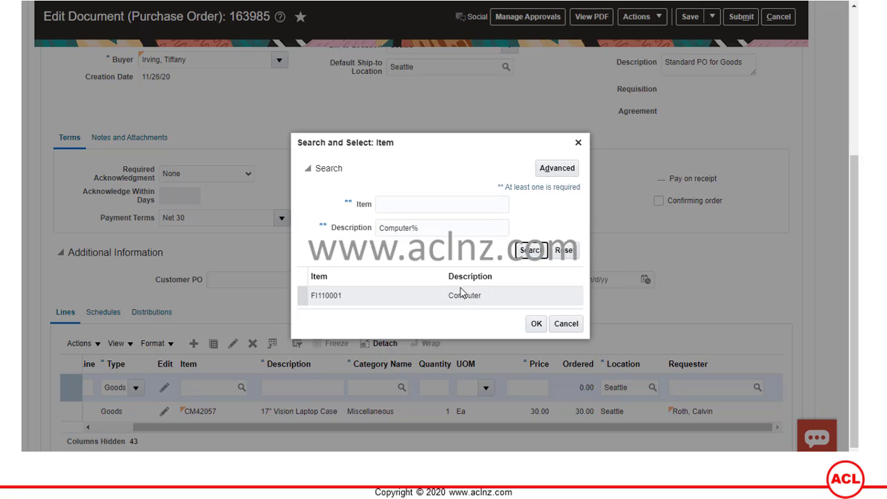
pyautogui.click(331, 297)
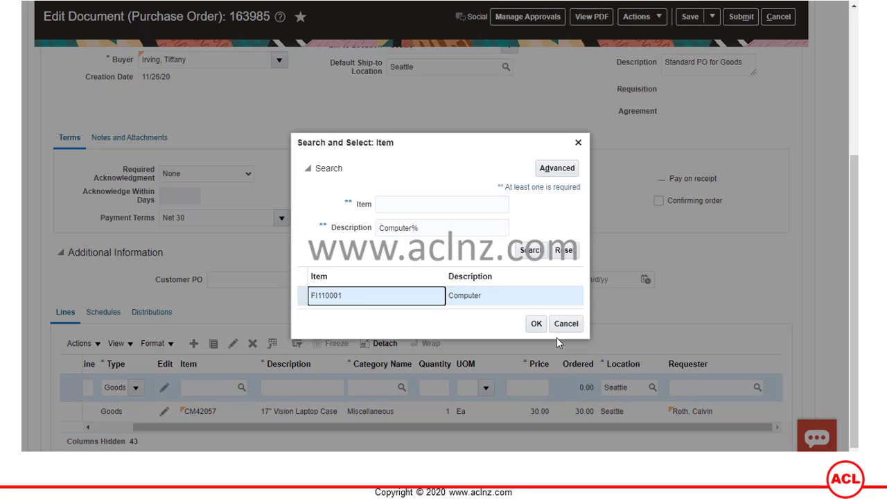
pyautogui.click(538, 326)
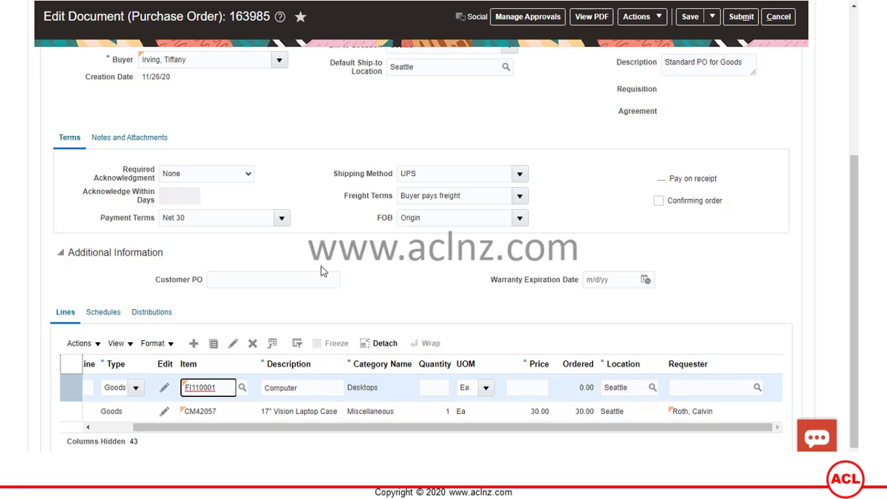
# Price the Computer line at 250.00 for quantity 1, then add a third blank line
pyautogui.click(544, 390)
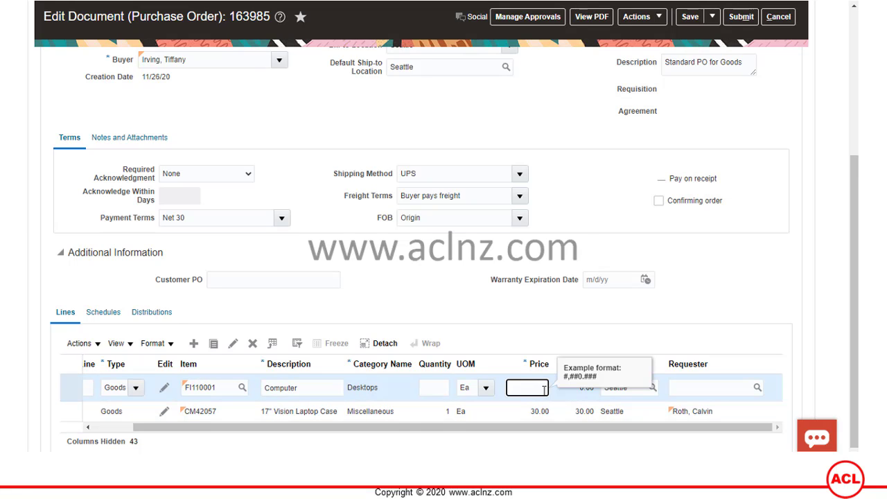
pyautogui.write('25')
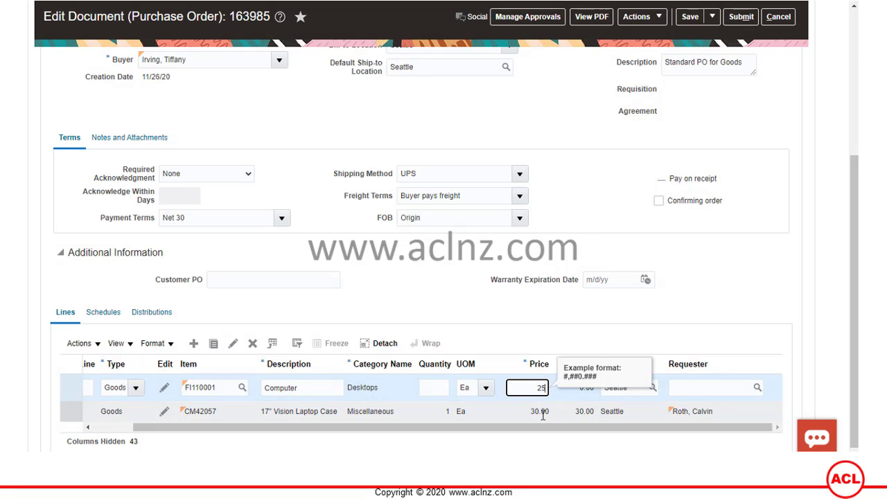
pyautogui.write('0')
pyautogui.press('Tab')
pyautogui.press('Tab')
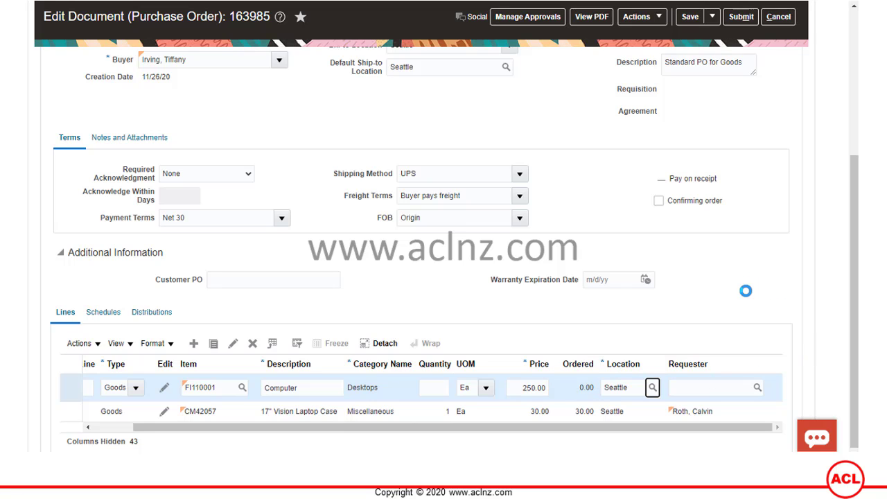
pyautogui.press('Tab')
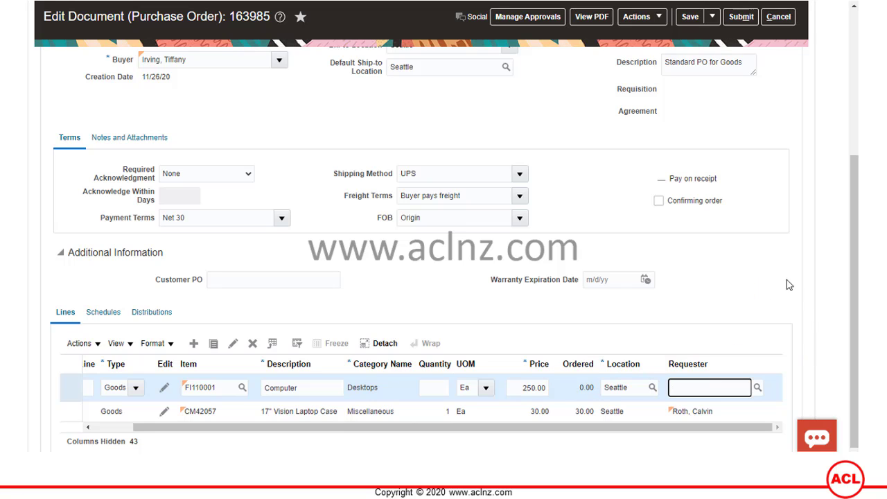
pyautogui.click(198, 342)
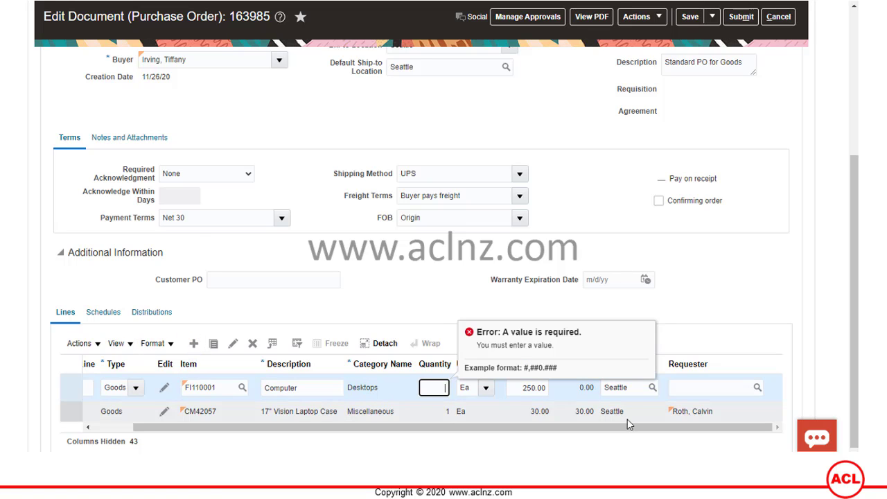
pyautogui.write('1')
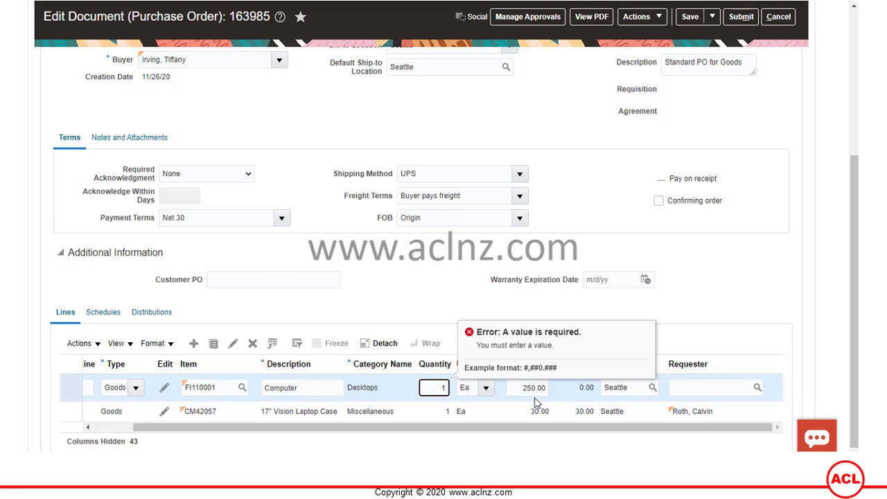
pyautogui.press('Tab')
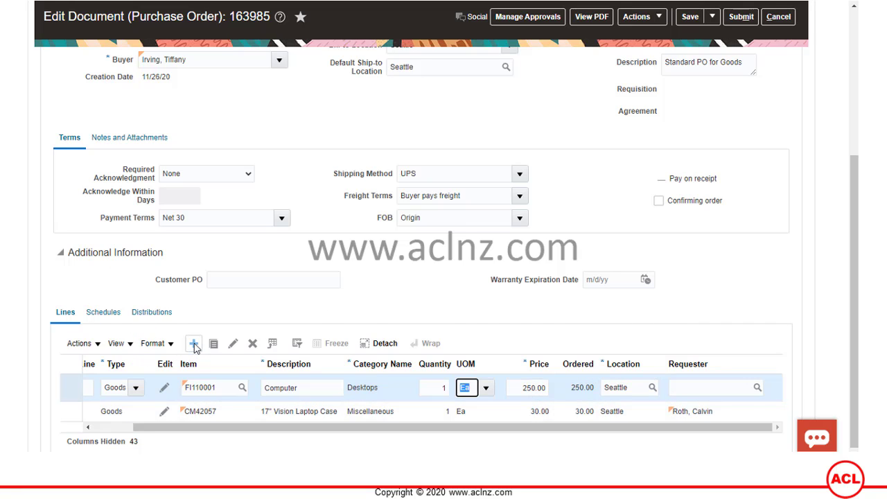
pyautogui.click(194, 344)
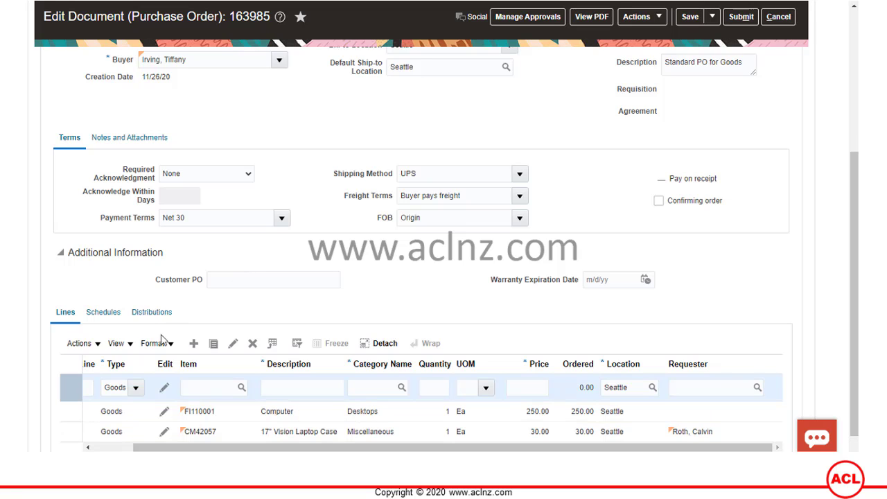
pyautogui.click(208, 388)
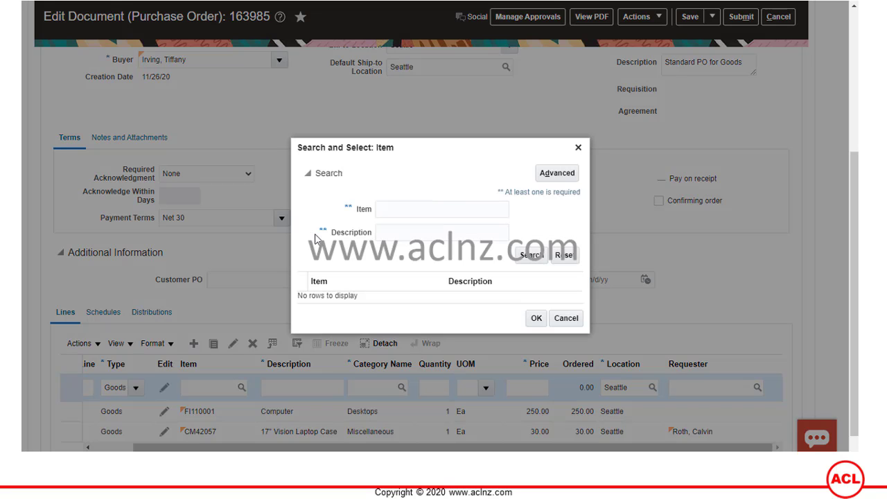
# Search item descriptions for Internal%Hard, Internal%HDD and shortened variants
pyautogui.click(409, 234)
pyautogui.write('In')
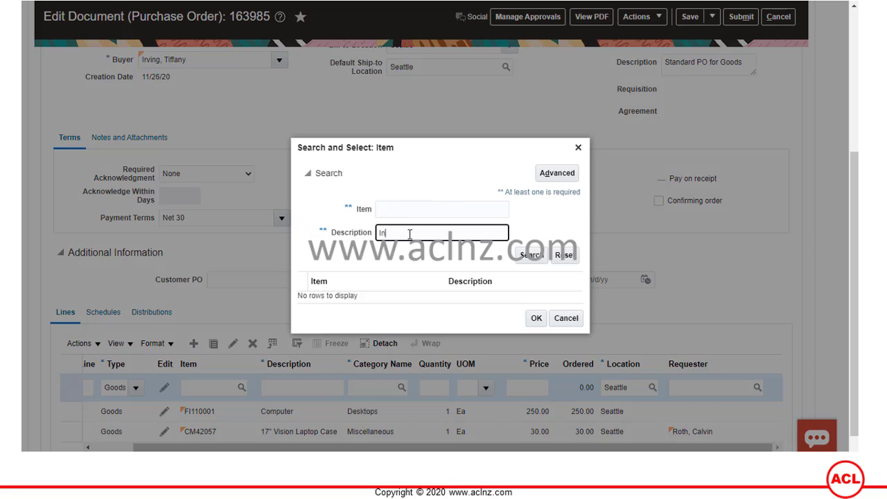
pyautogui.write('ternal%Hard')
pyautogui.click(532, 256)
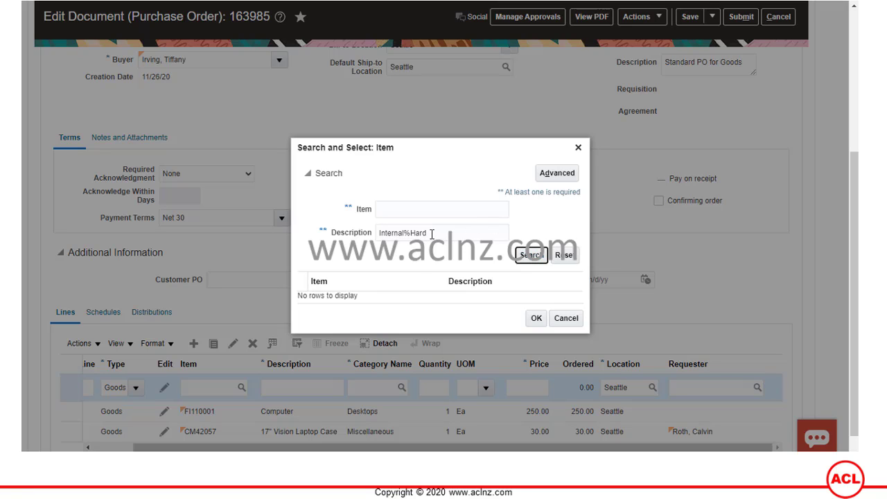
pyautogui.moveTo(430, 233); pyautogui.dragTo(418, 234)
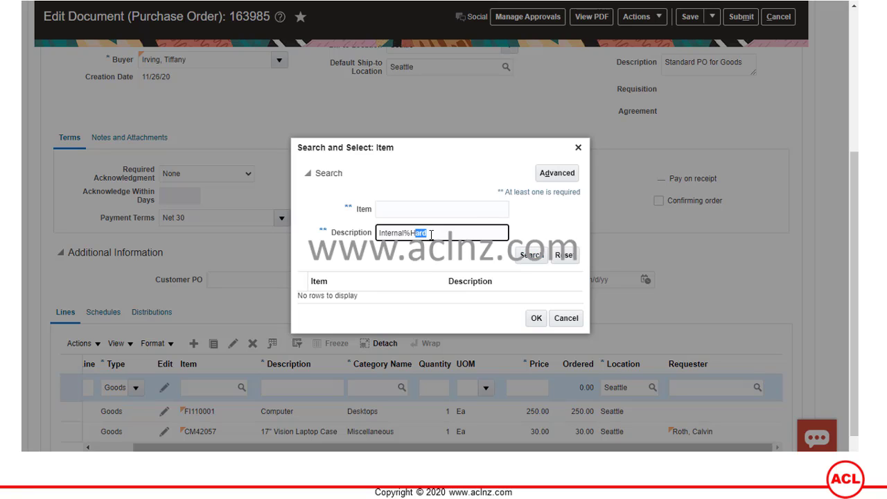
pyautogui.write('DD')
pyautogui.write('%')
pyautogui.click(532, 262)
pyautogui.click(495, 230)
pyautogui.press('BackSpace')
pyautogui.press('BackSpace')
pyautogui.press('BackSpace')
pyautogui.click(526, 256)
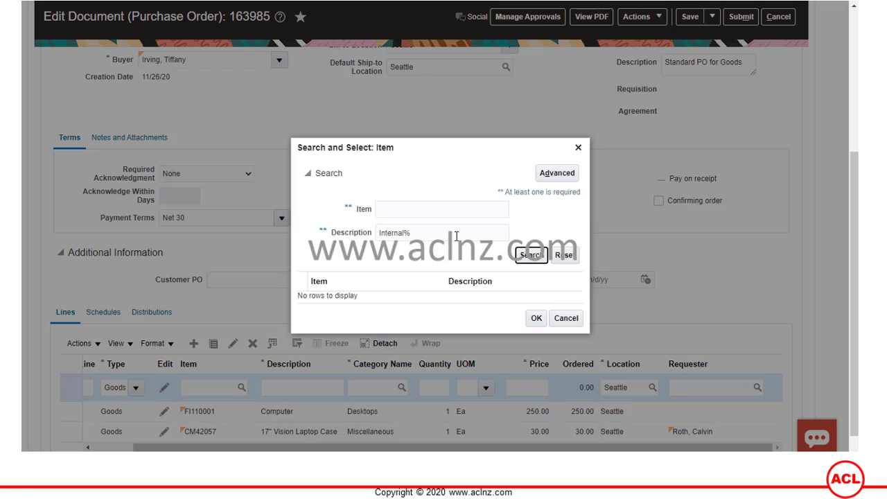
# Search Hard, then Disk% to find CM2151045 Disk Filler Panel, and switch to advanced search
pyautogui.click(399, 234)
pyautogui.hotkey('ctrl', 'a')
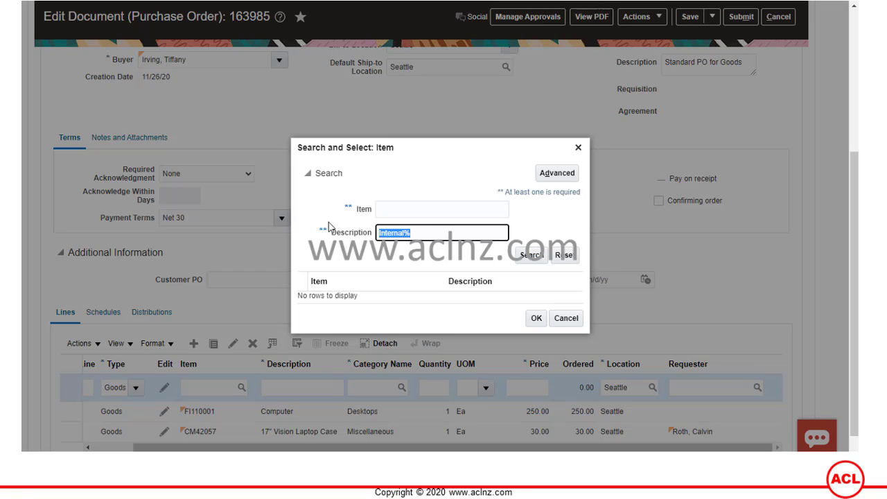
pyautogui.write('Hard%')
pyautogui.click(533, 256)
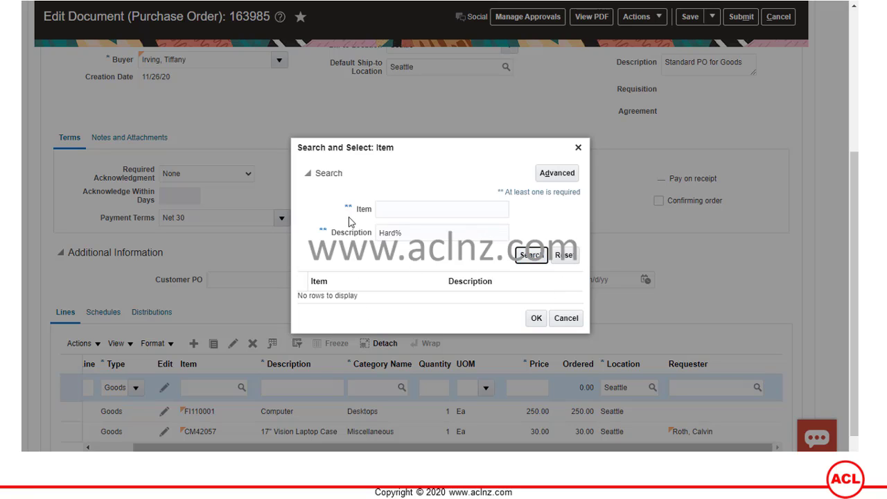
pyautogui.click(399, 233)
pyautogui.moveTo(398, 233); pyautogui.dragTo(369, 242)
pyautogui.write('D')
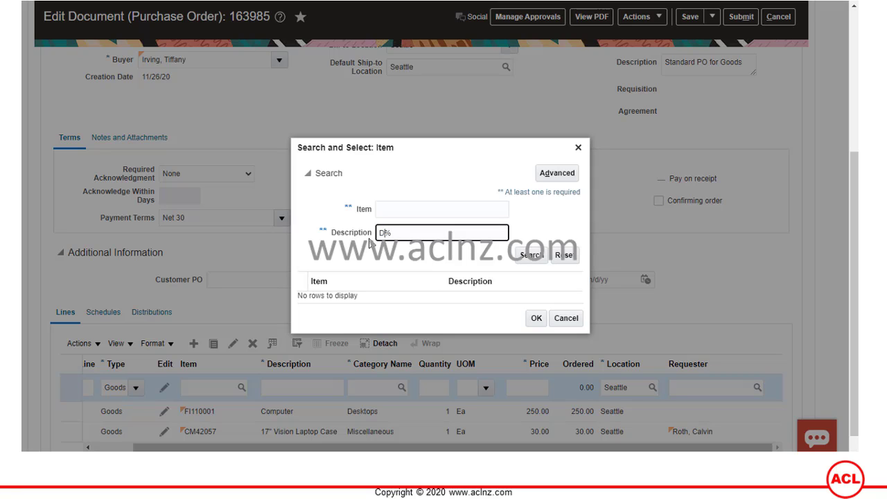
pyautogui.write('isk')
pyautogui.click(532, 255)
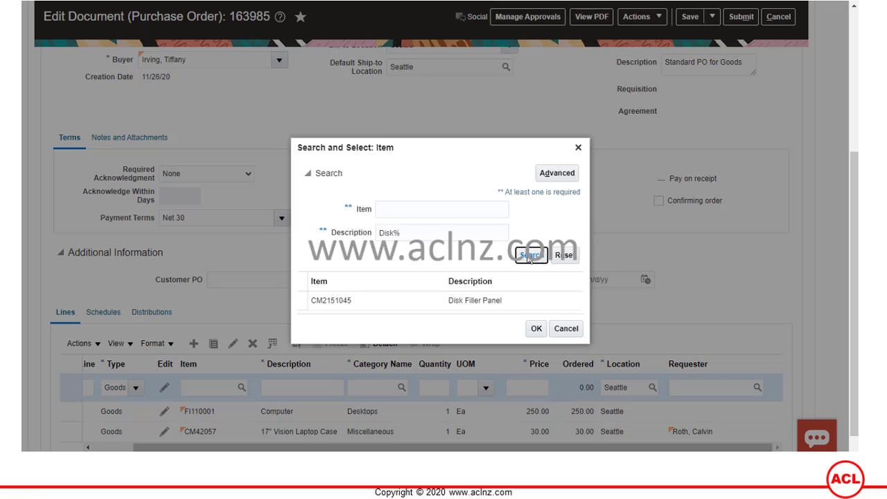
pyautogui.moveTo(394, 233); pyautogui.dragTo(377, 239)
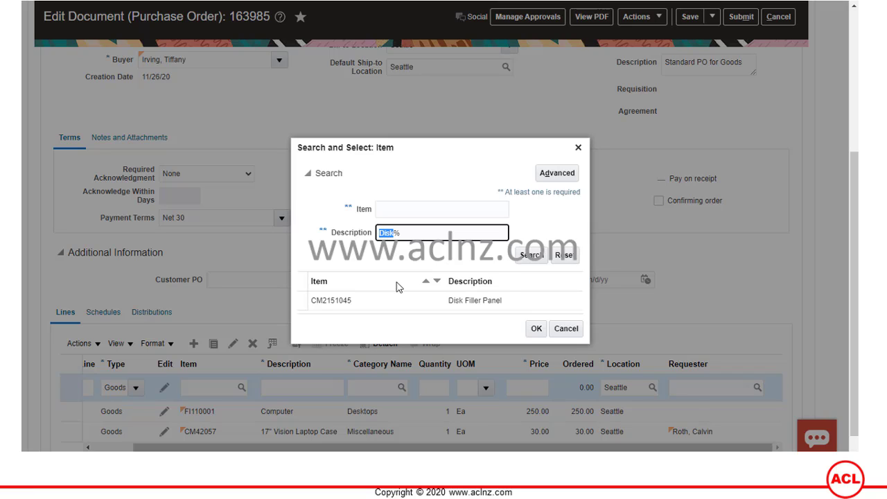
pyautogui.click(546, 174)
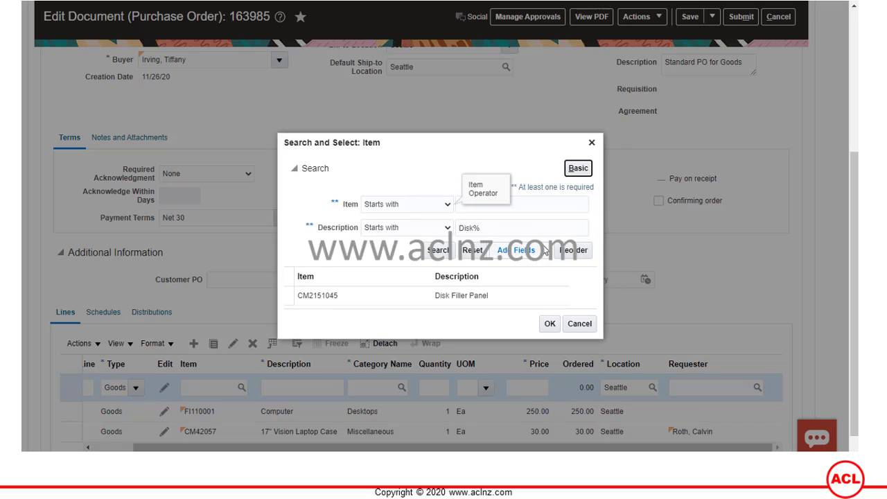
# Clear the description and add a Structure Item Type criterion using Equals
pyautogui.tripleClick(496, 224)
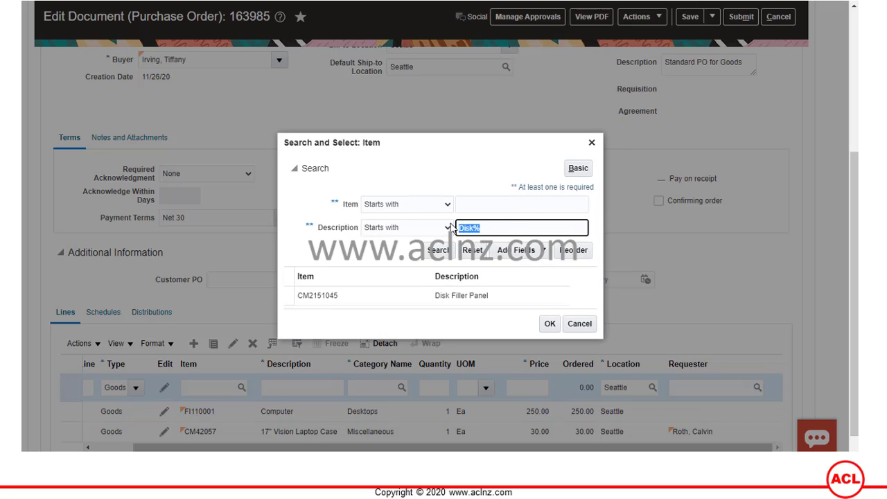
pyautogui.press('BackSpace')
pyautogui.click(543, 253)
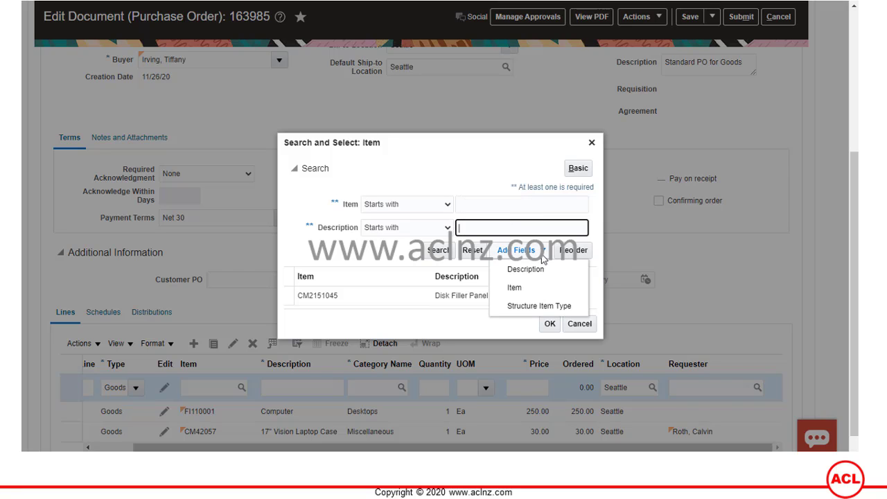
pyautogui.click(545, 306)
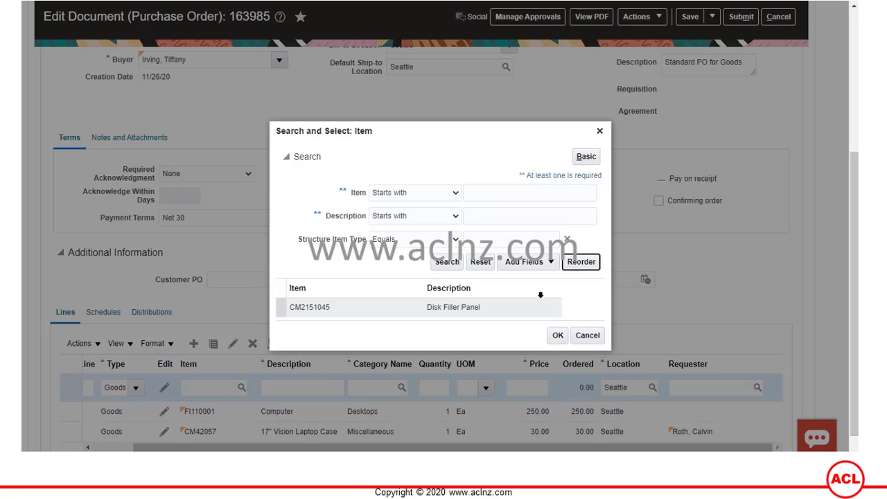
pyautogui.click(456, 239)
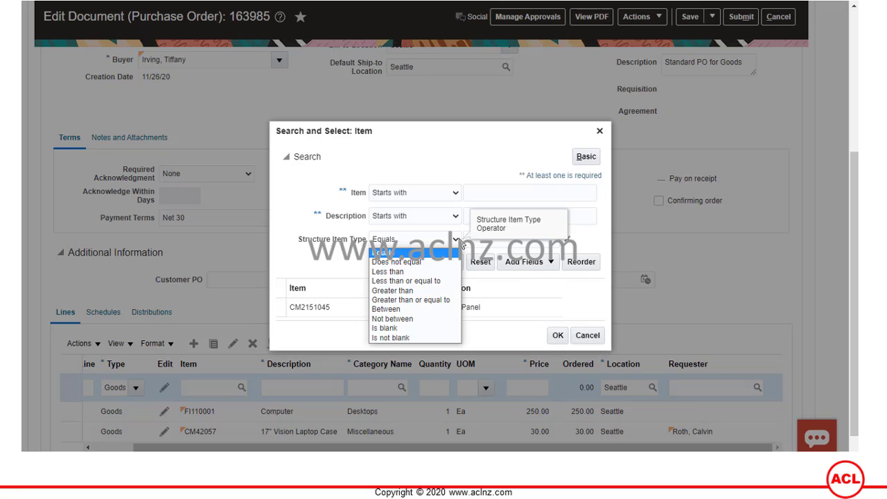
pyautogui.click(463, 244)
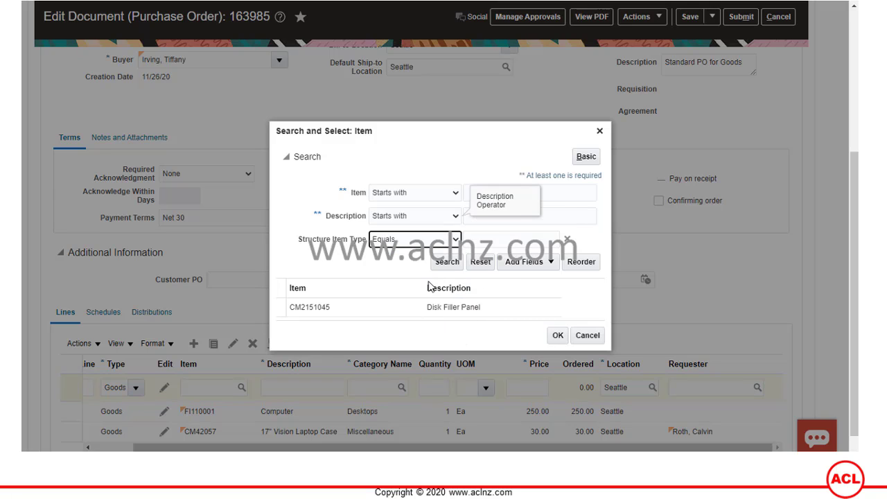
# Search for Printer% items, find nothing, and close the search without choosing an item
pyautogui.click(491, 215)
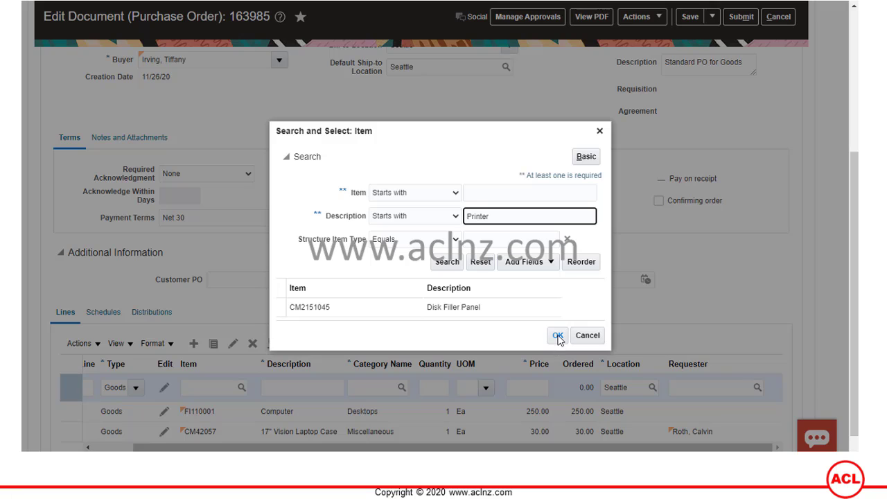
pyautogui.click(447, 264)
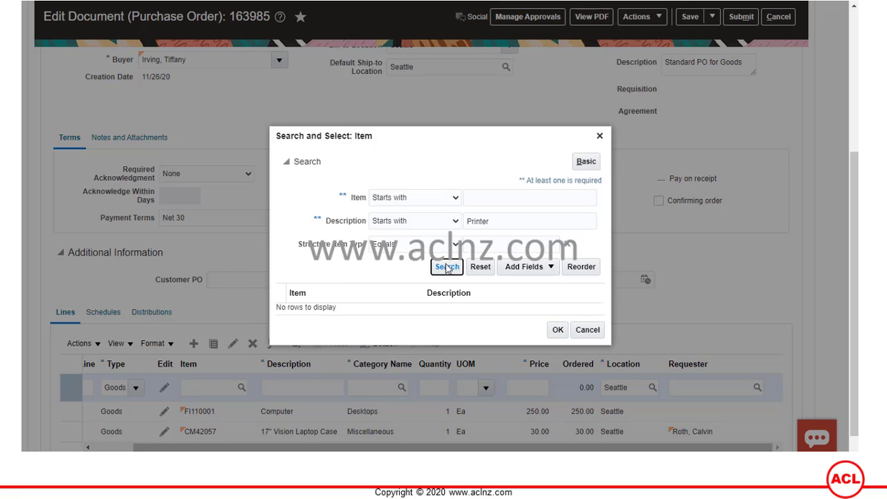
pyautogui.click(501, 222)
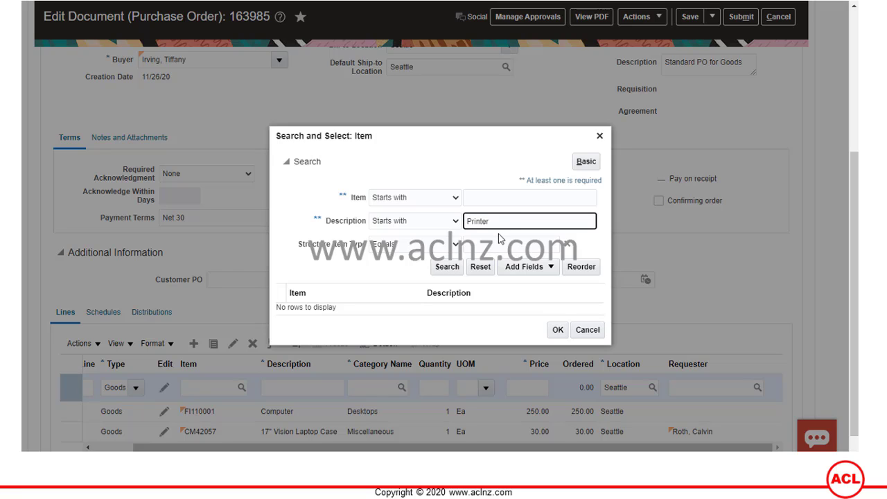
pyautogui.write('%')
pyautogui.click(447, 269)
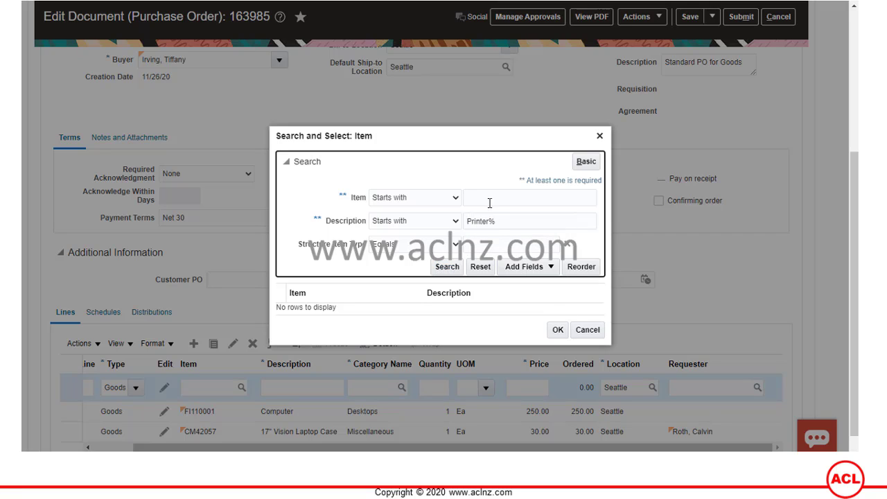
pyautogui.click(495, 222)
pyautogui.tripleClick(479, 222)
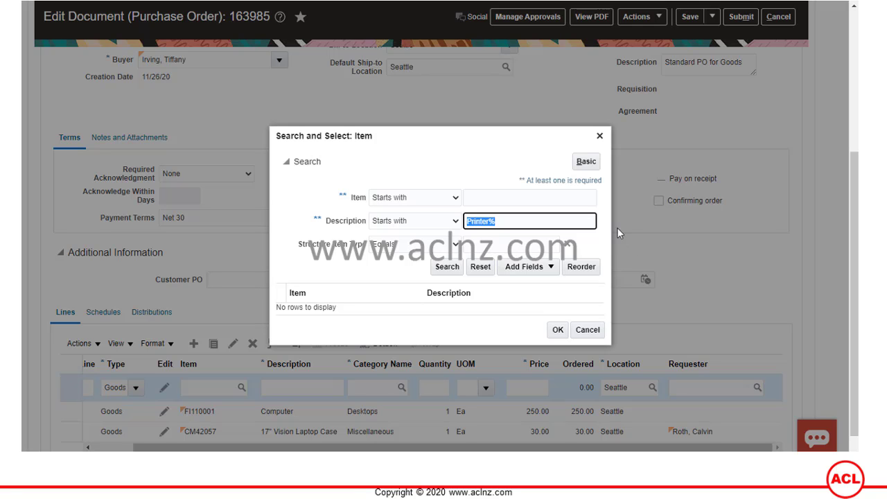
pyautogui.click(583, 330)
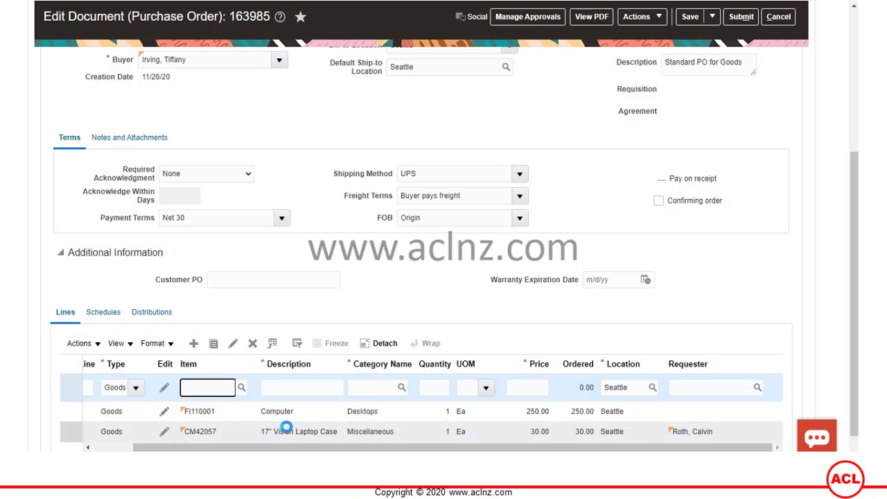
# Delete the blank third line, leaving two lines totalling 280.00 USD
pyautogui.click(98, 344)
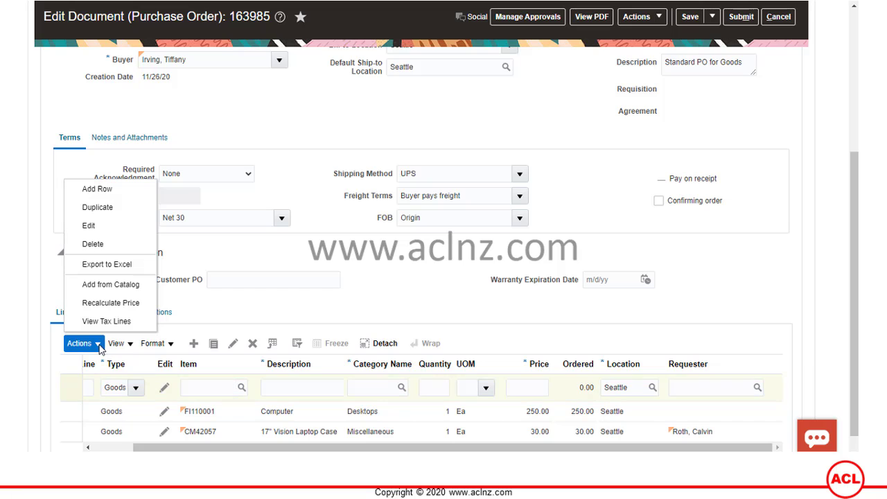
pyautogui.click(119, 285)
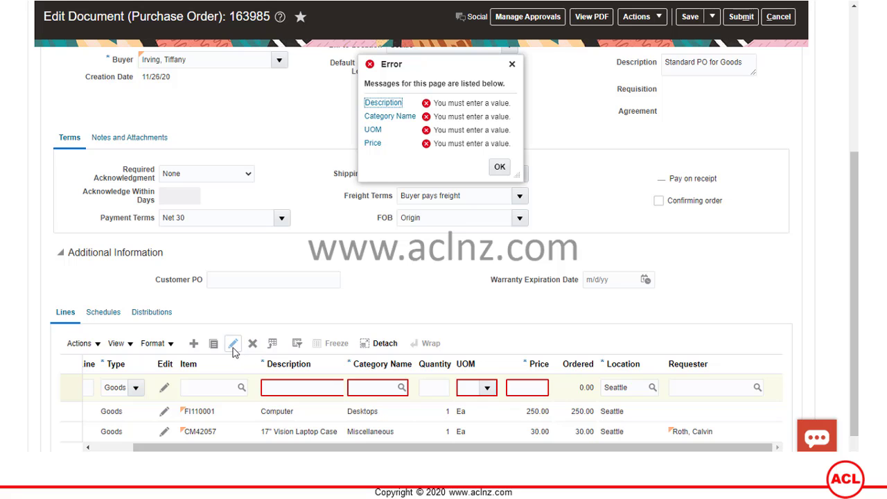
pyautogui.click(254, 345)
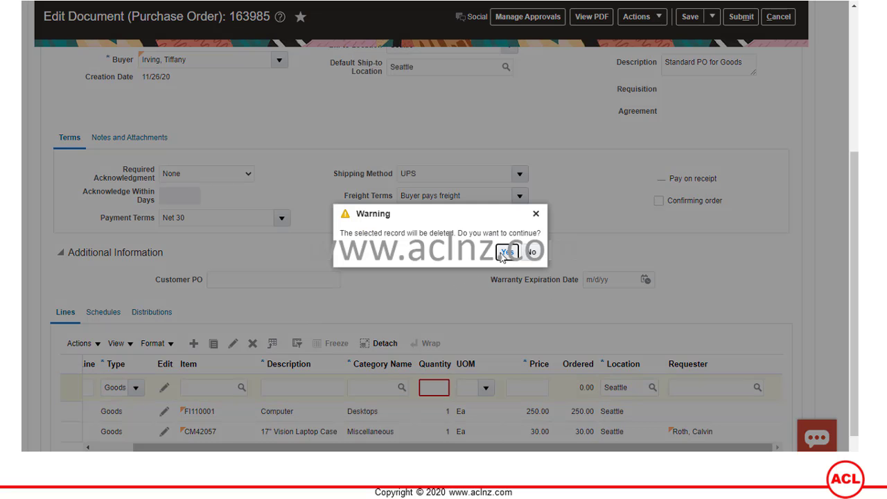
pyautogui.click(505, 255)
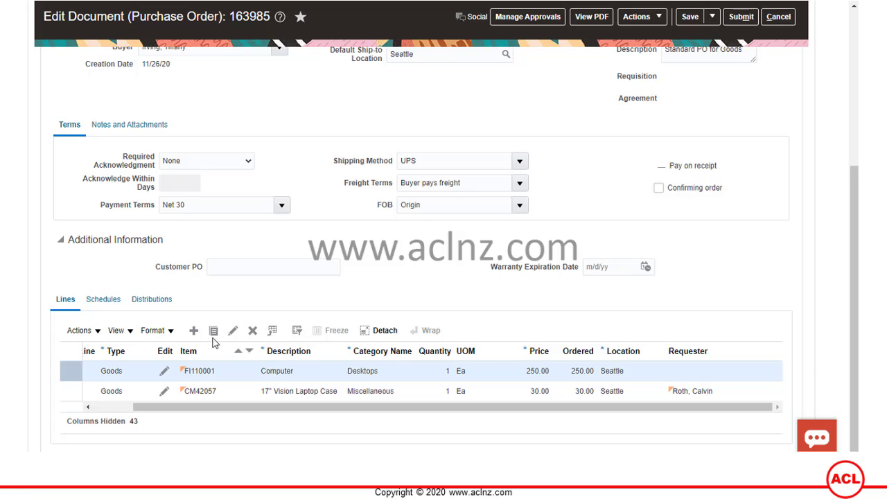
# Shop the supplier catalog for new lines and add the 128 GB Platters item
pyautogui.click(96, 332)
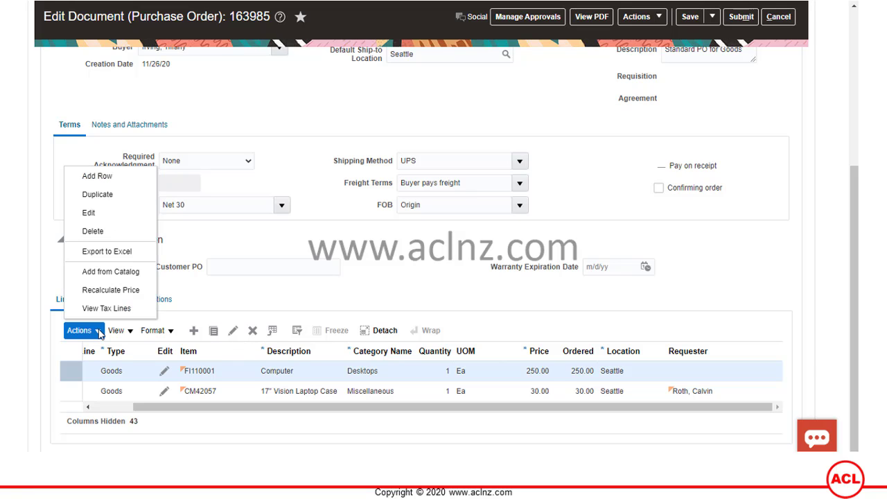
pyautogui.click(119, 276)
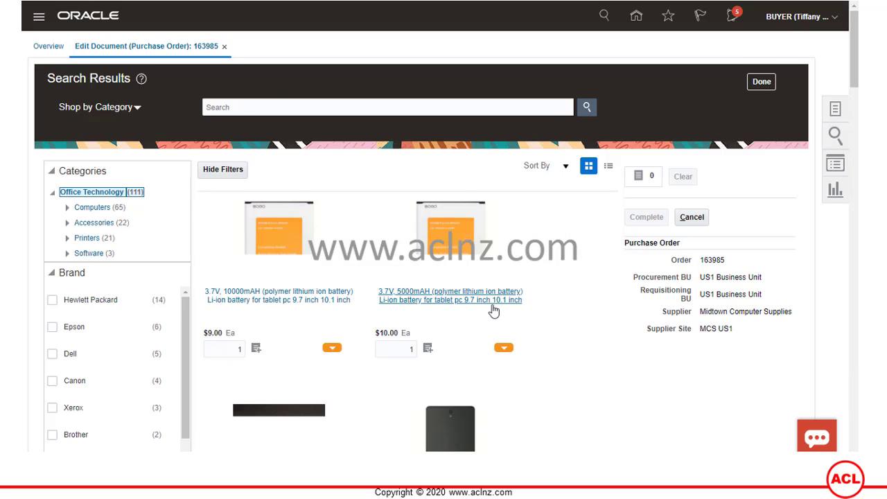
pyautogui.scroll(-3, 491, 314)
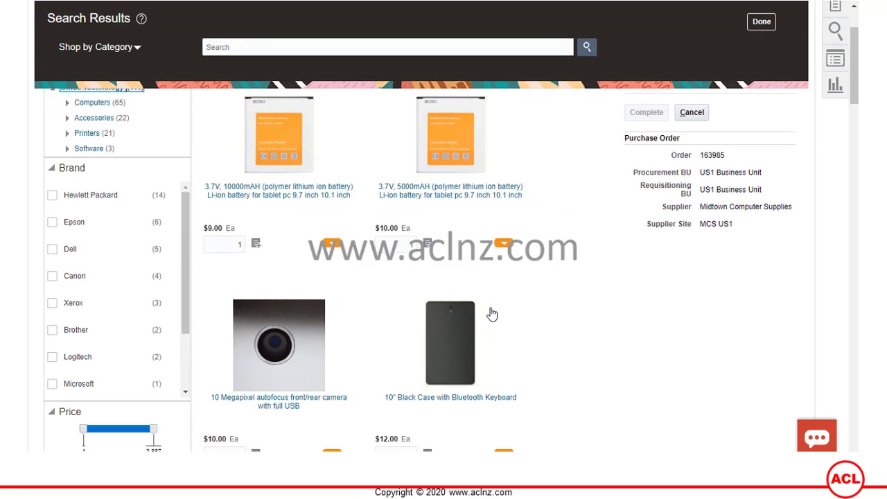
pyautogui.scroll(-6, 491, 314)
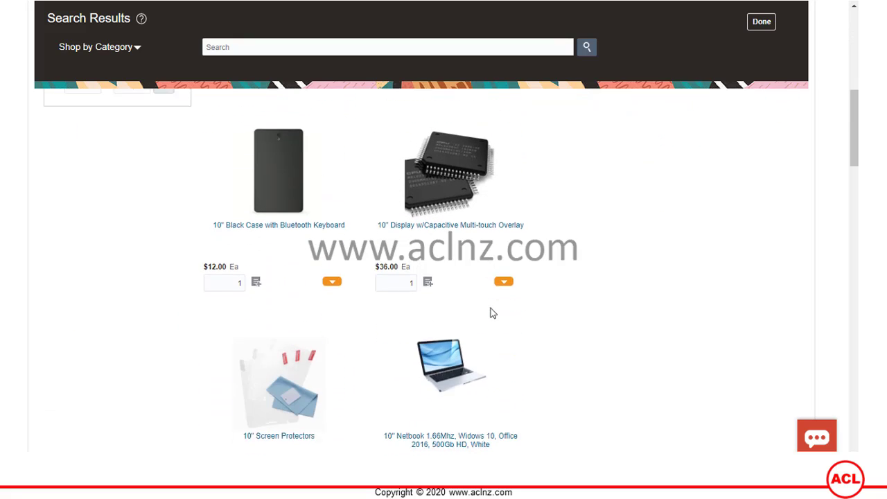
pyautogui.scroll(-1, 491, 314)
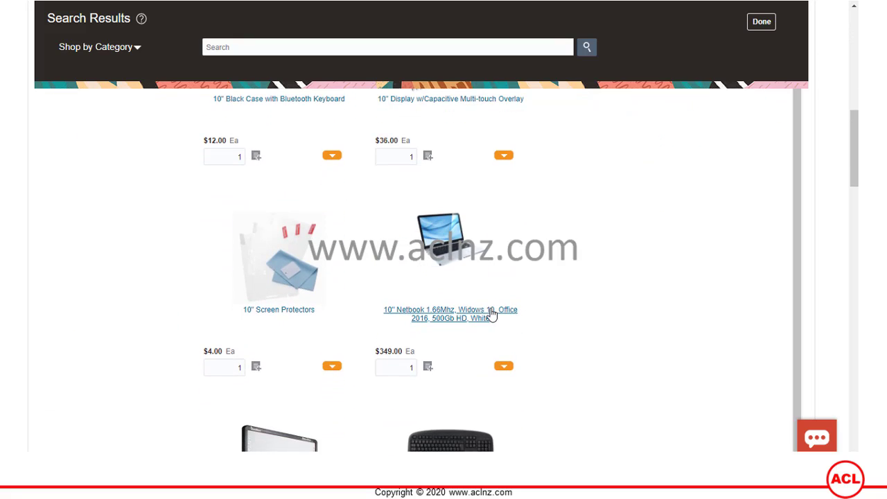
pyautogui.scroll(-5, 491, 314)
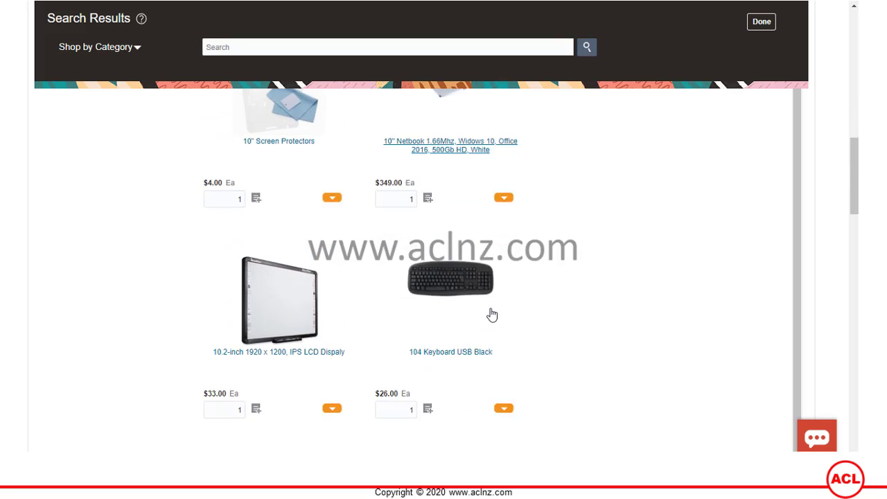
pyautogui.scroll(-3, 491, 314)
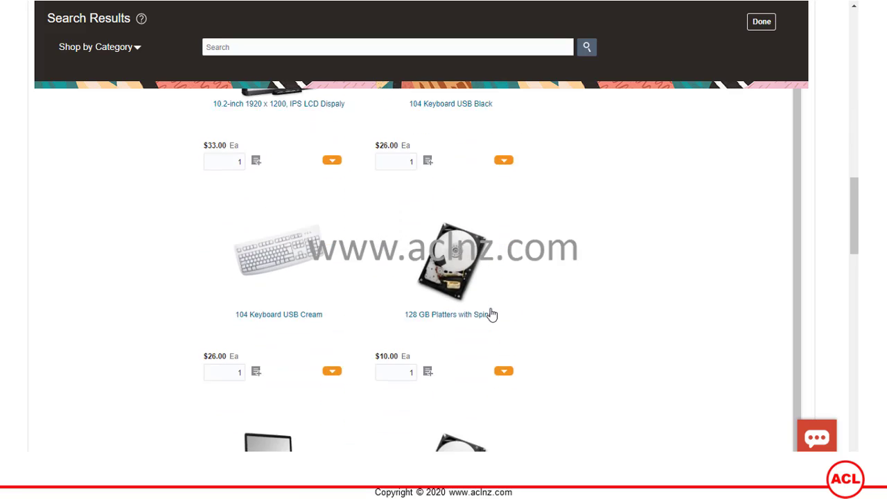
pyautogui.scroll(-1, 478, 231)
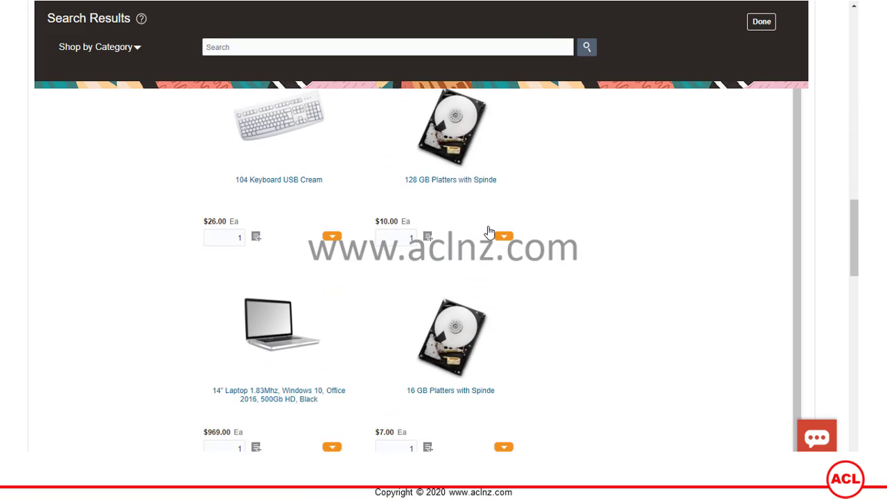
pyautogui.click(428, 236)
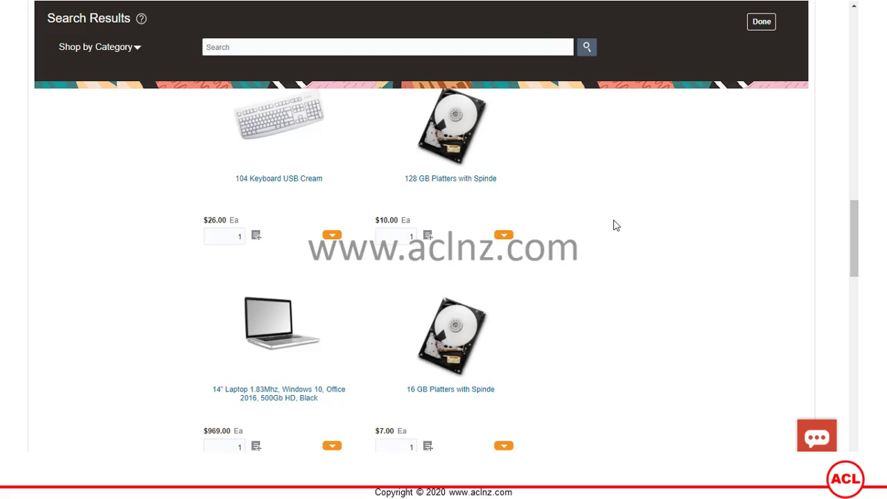
# Scroll through the catalog grid to the 2TB External HD and 4GB RAM items
pyautogui.scroll(-1, 616, 226)
pyautogui.scroll(-2, 616, 228)
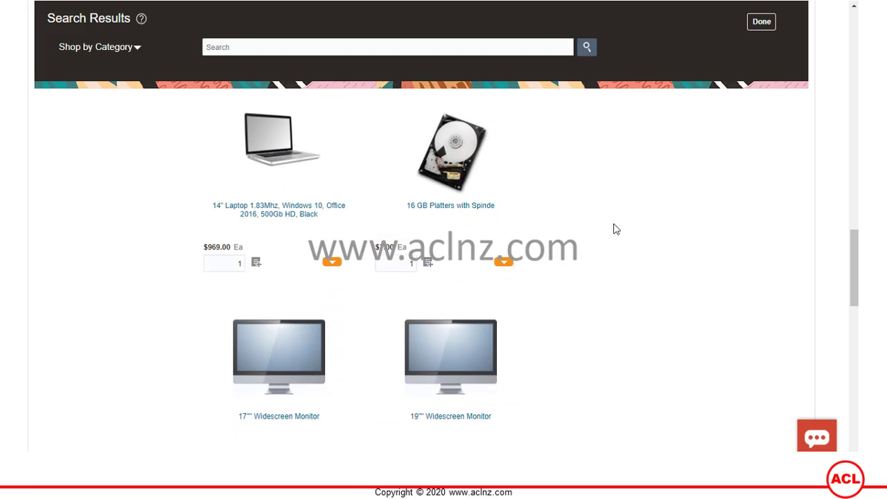
pyautogui.scroll(-6, 616, 229)
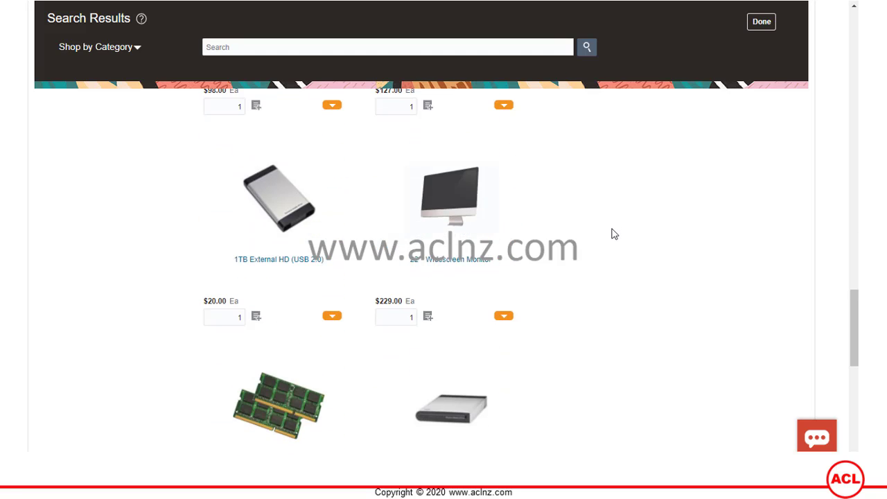
pyautogui.scroll(-2, 614, 234)
pyautogui.scroll(-2, 614, 235)
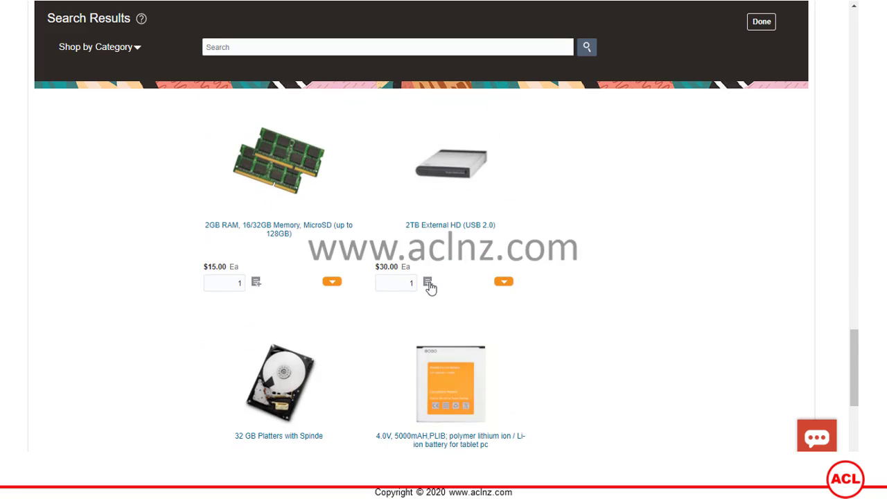
pyautogui.scroll(-2, 573, 250)
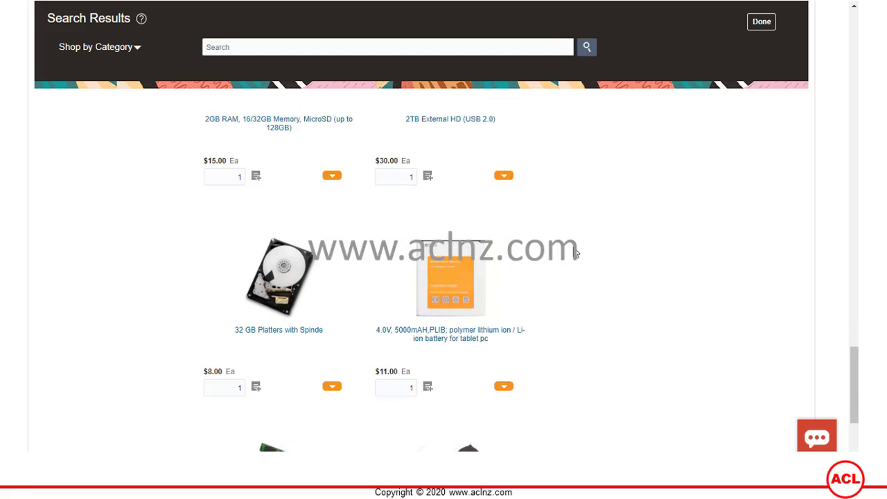
pyautogui.scroll(-3, 574, 253)
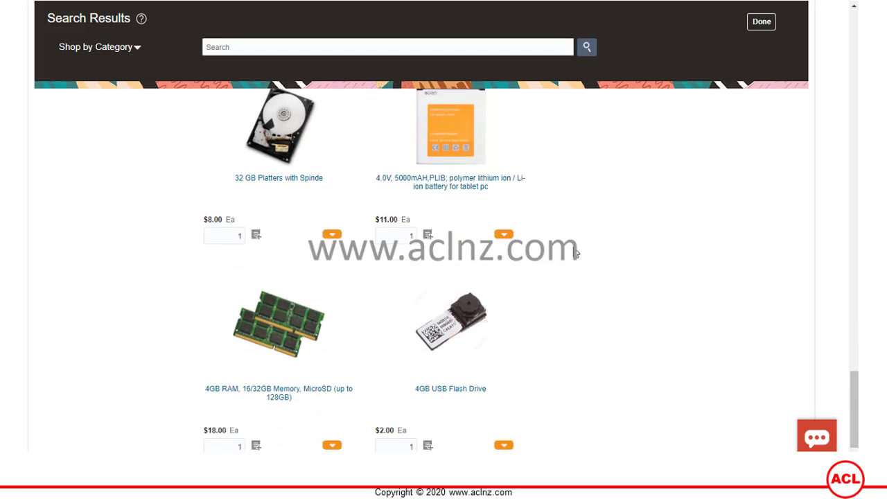
pyautogui.scroll(-1, 575, 253)
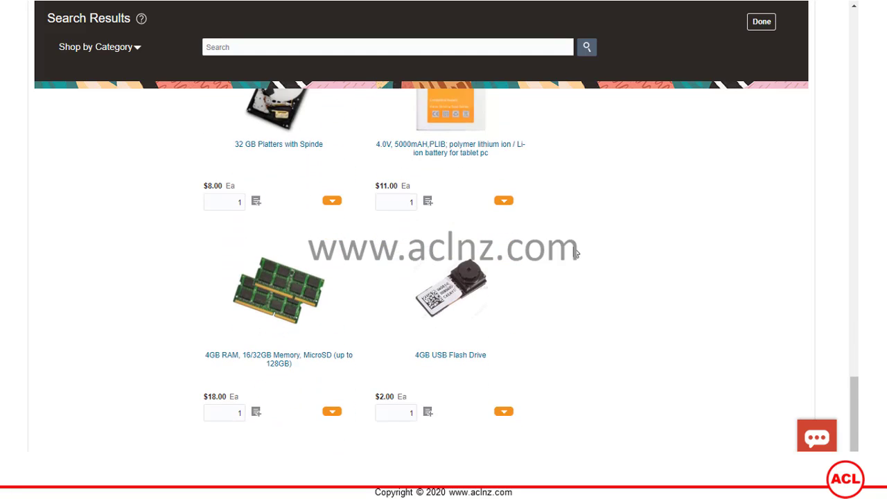
pyautogui.scroll(-1, 573, 253)
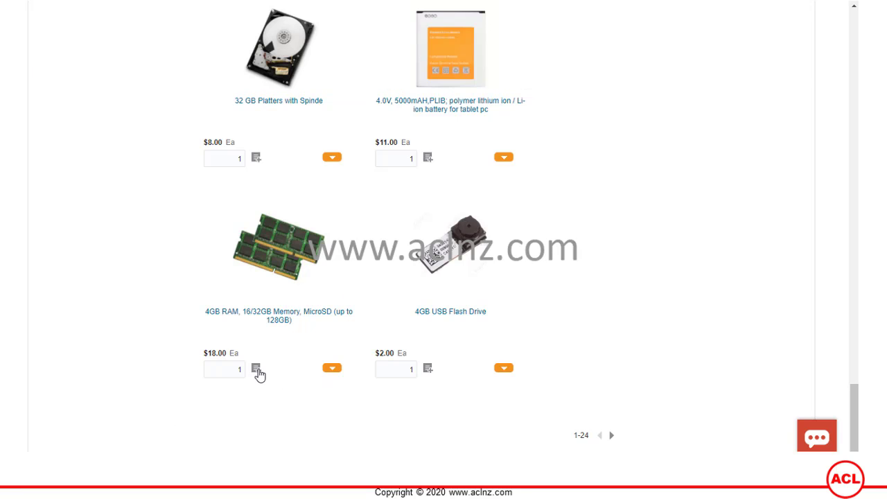
pyautogui.scroll(10, 675, 251)
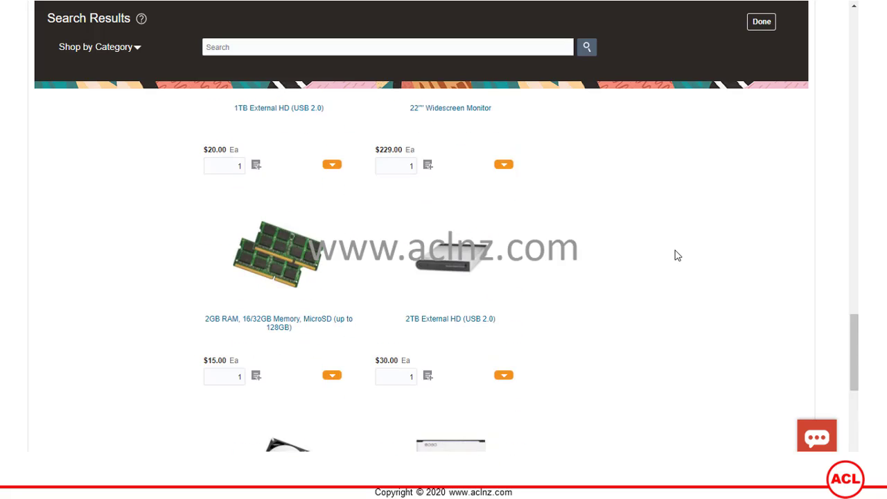
pyautogui.scroll(15, 675, 251)
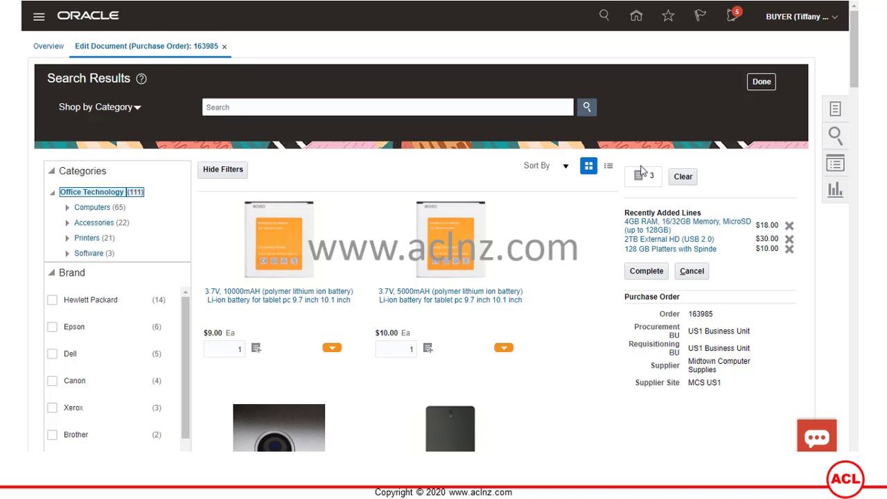
# Complete the catalog selection to bring the added items into order 163985
pyautogui.click(644, 276)
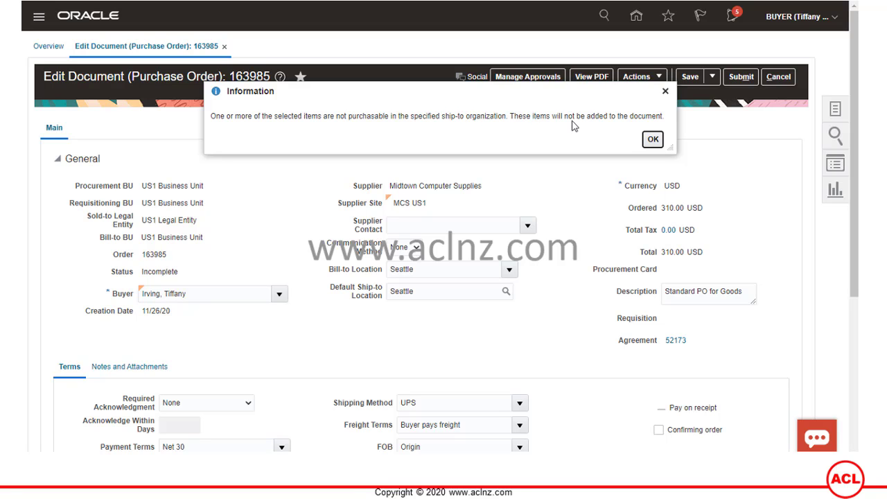
pyautogui.click(654, 140)
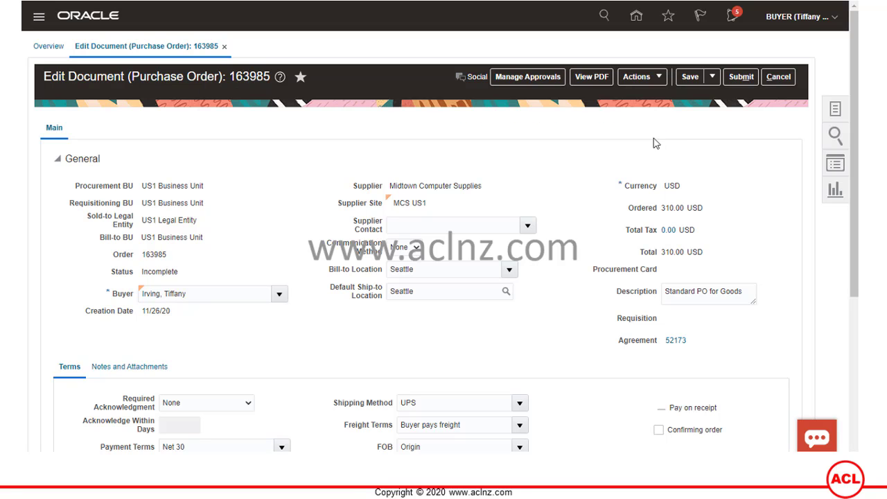
pyautogui.scroll(-3, 610, 235)
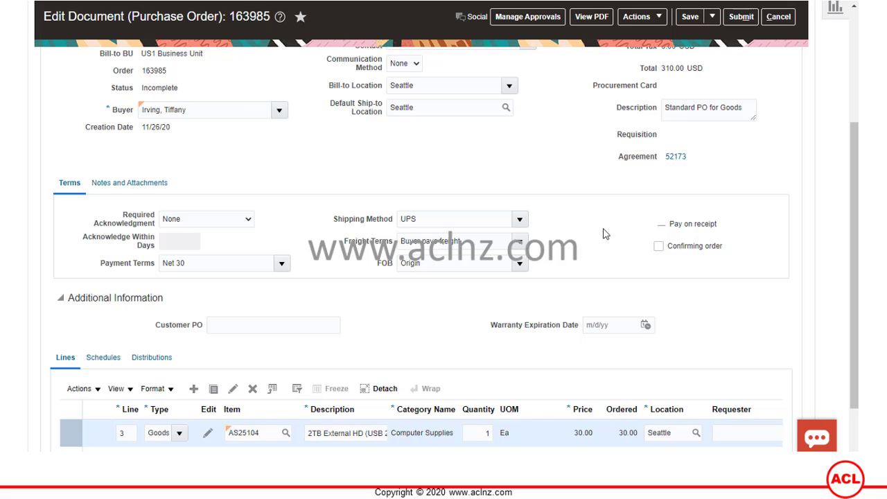
pyautogui.scroll(-1, 603, 234)
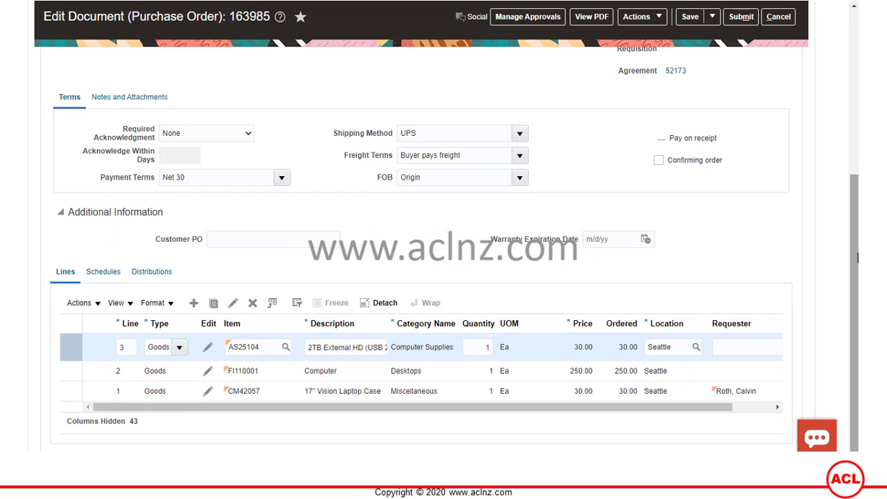
pyautogui.moveTo(650, 409); pyautogui.dragTo(748, 422)
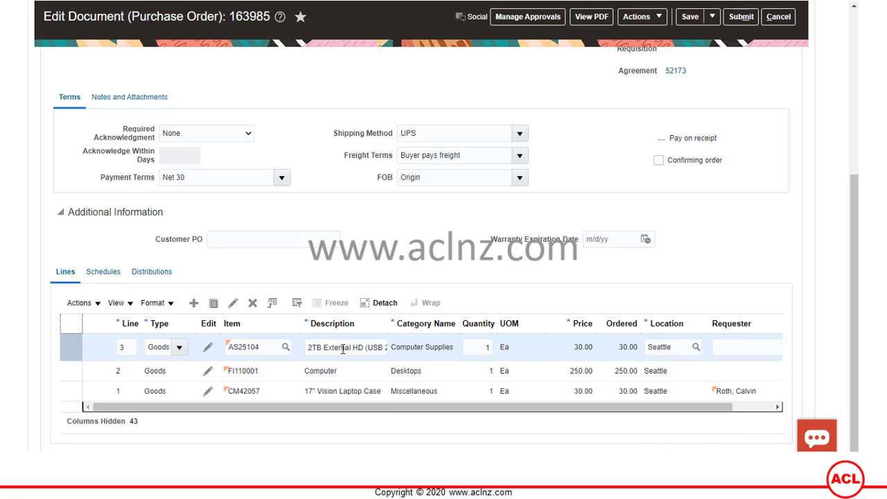
pyautogui.click(342, 349)
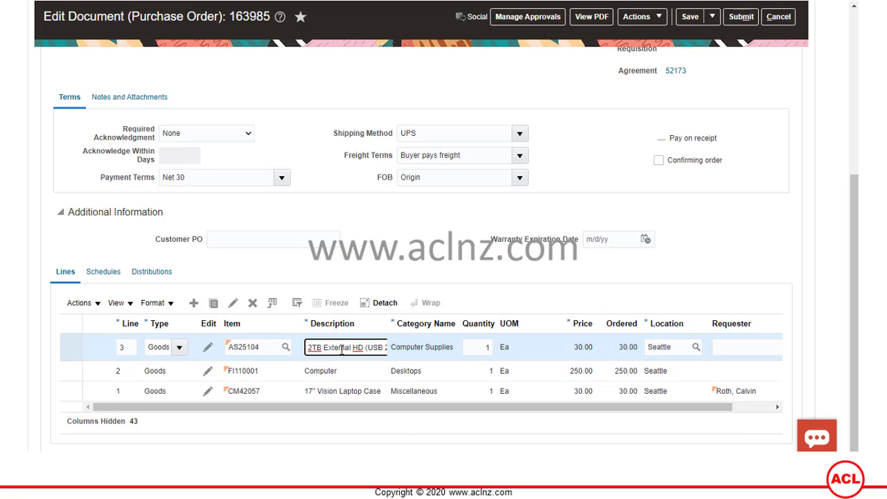
pyautogui.click(676, 349)
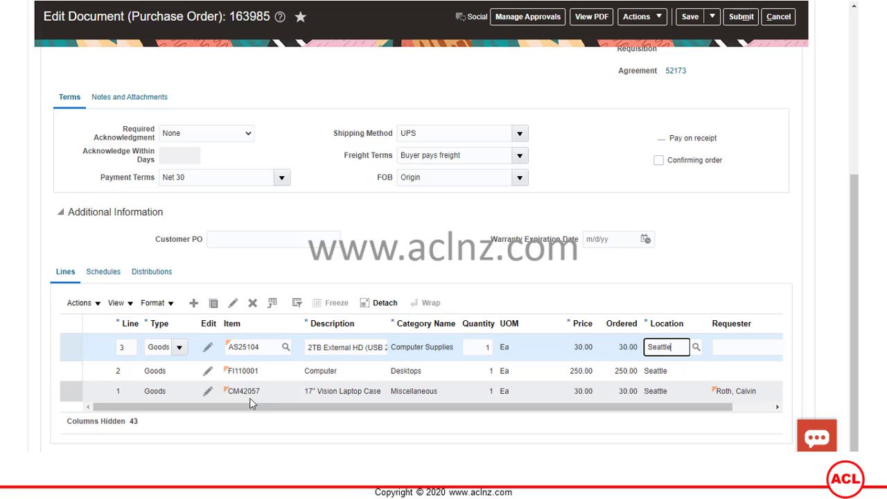
pyautogui.moveTo(309, 349); pyautogui.dragTo(396, 348)
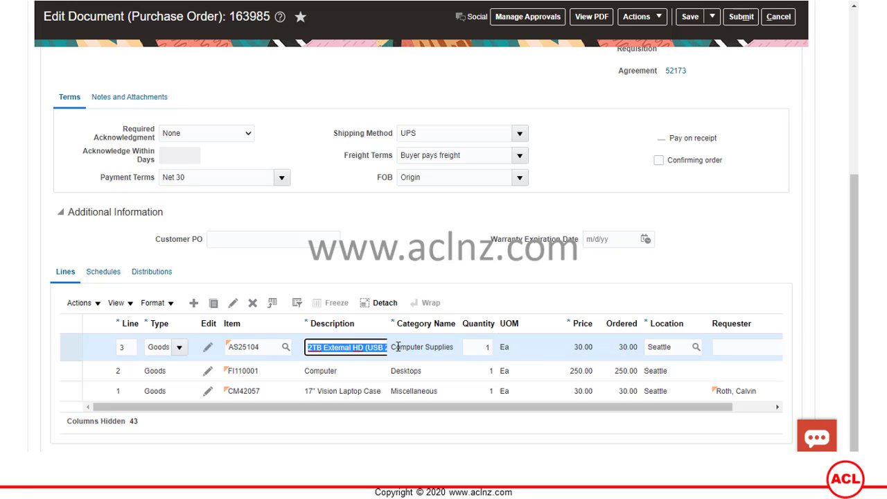
pyautogui.click(250, 348)
pyautogui.click(345, 347)
pyautogui.click(345, 348)
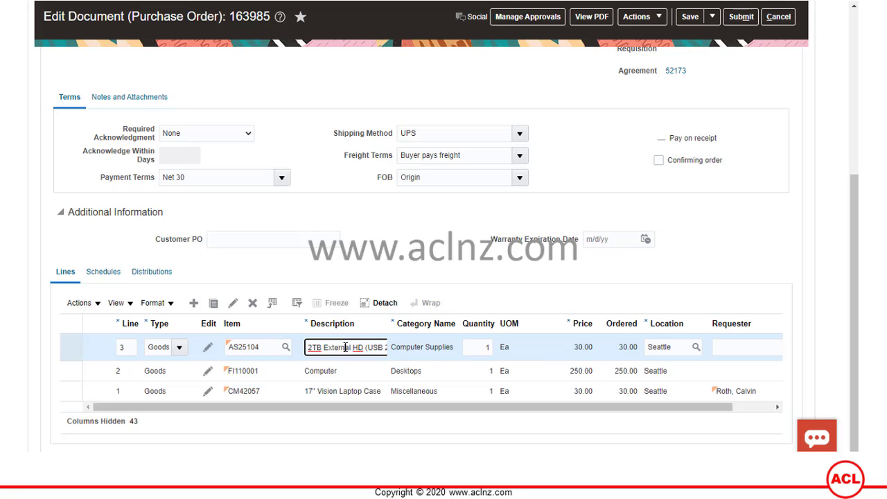
pyautogui.moveTo(707, 412); pyautogui.dragTo(632, 411)
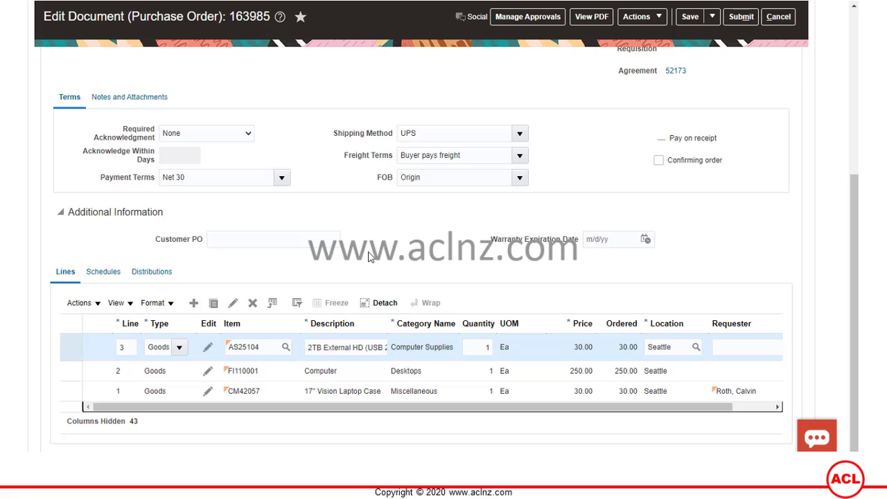
pyautogui.scroll(8, 370, 256)
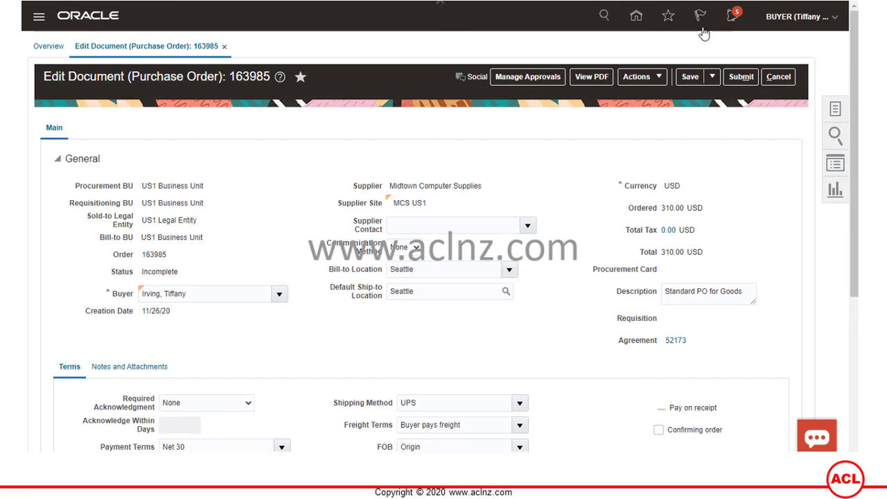
# Save order 163985, stamped 11/26/20 6:45 PM with three lines totalling 310.00 USD
pyautogui.click(690, 78)
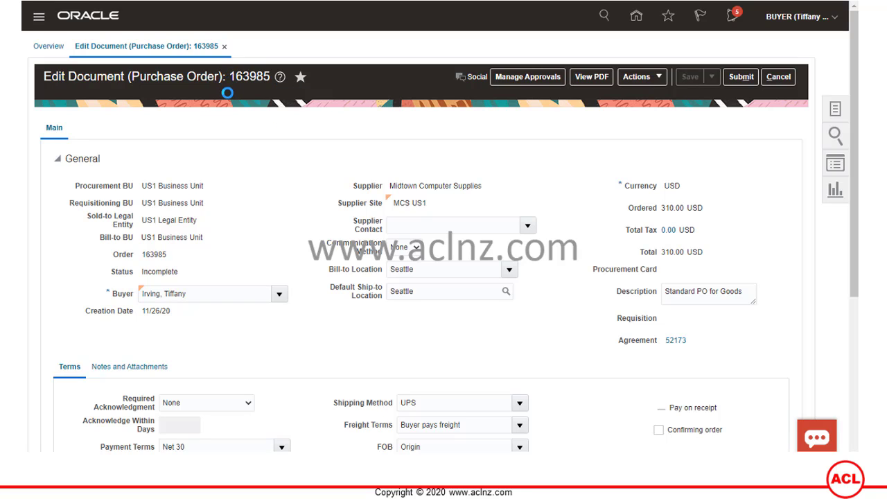
pyautogui.moveTo(230, 76); pyautogui.dragTo(269, 76)
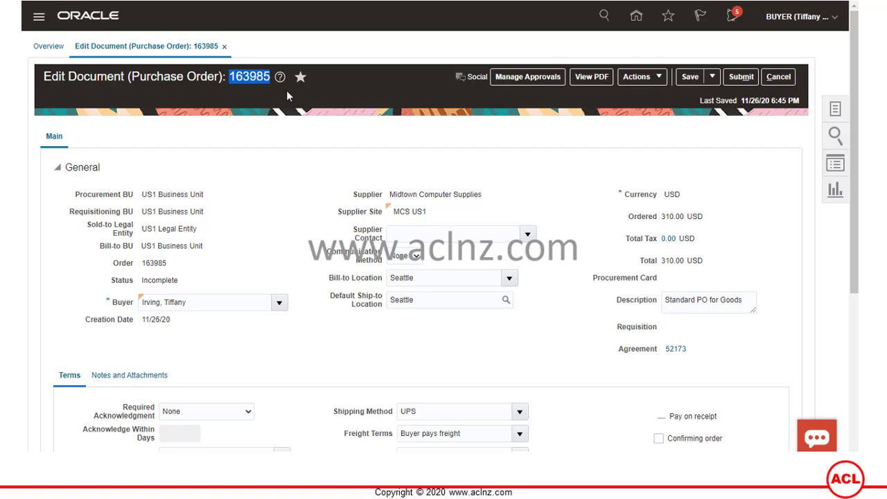
pyautogui.click(288, 164)
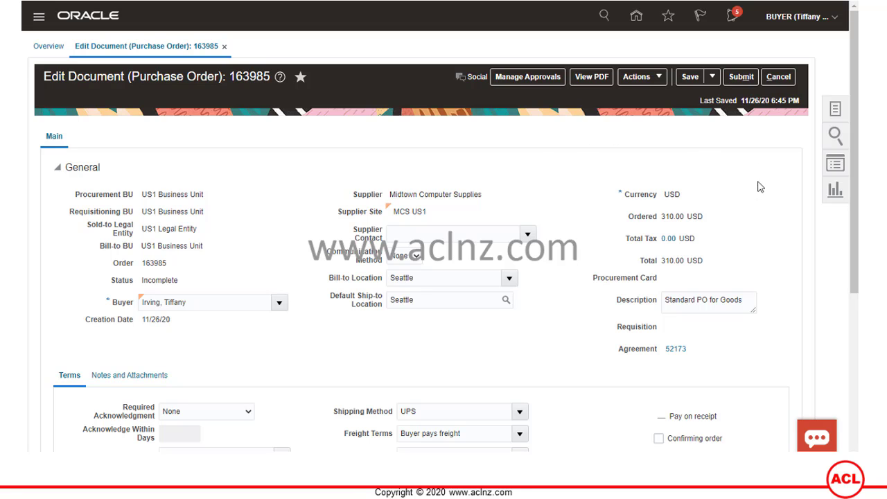
pyautogui.scroll(-5, 760, 187)
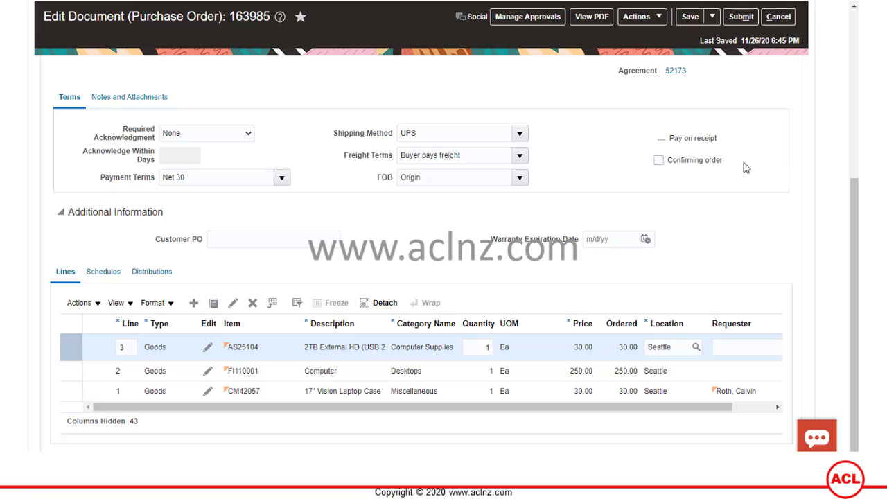
# Show the three Seattle delivery schedules and select line 1's empty requested delivery date
pyautogui.click(103, 275)
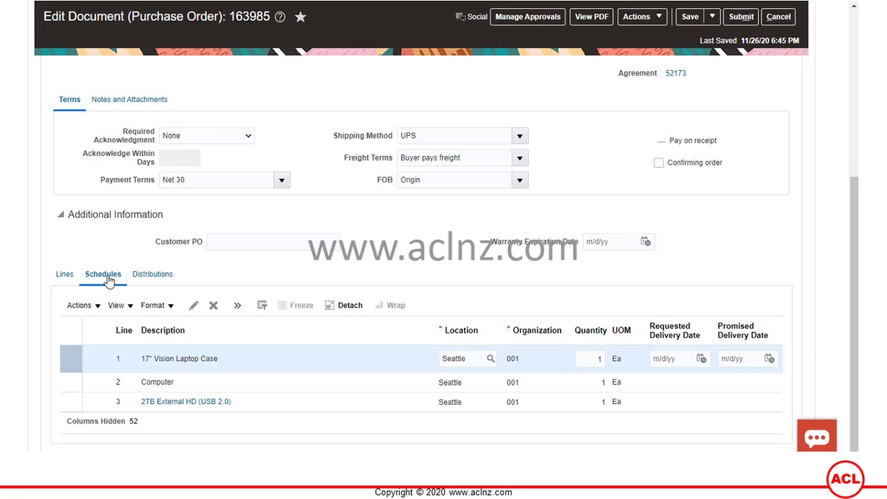
pyautogui.click(155, 278)
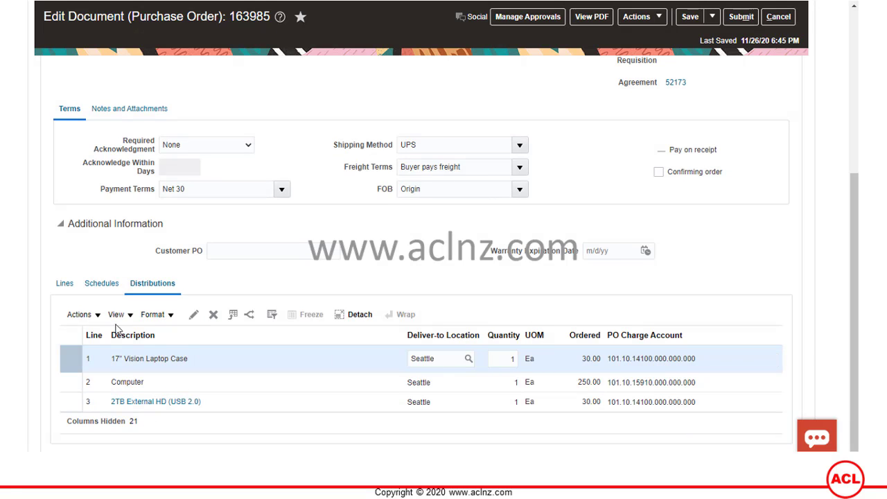
pyautogui.click(101, 287)
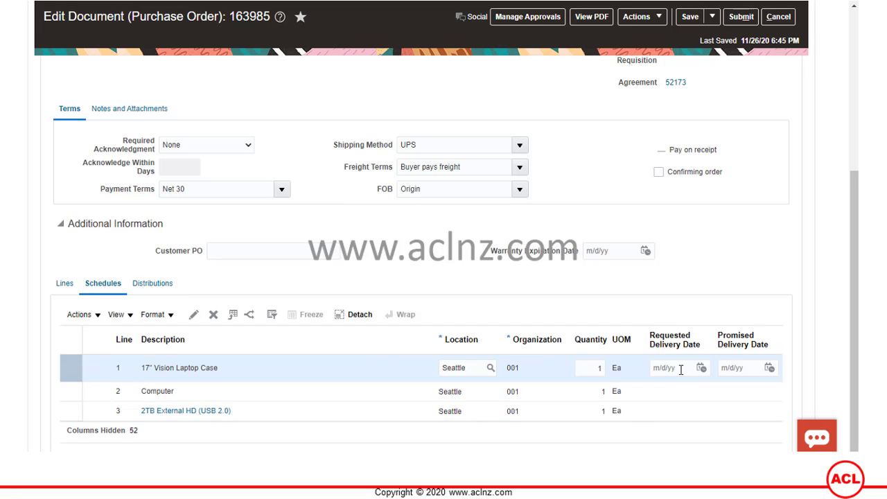
pyautogui.click(682, 369)
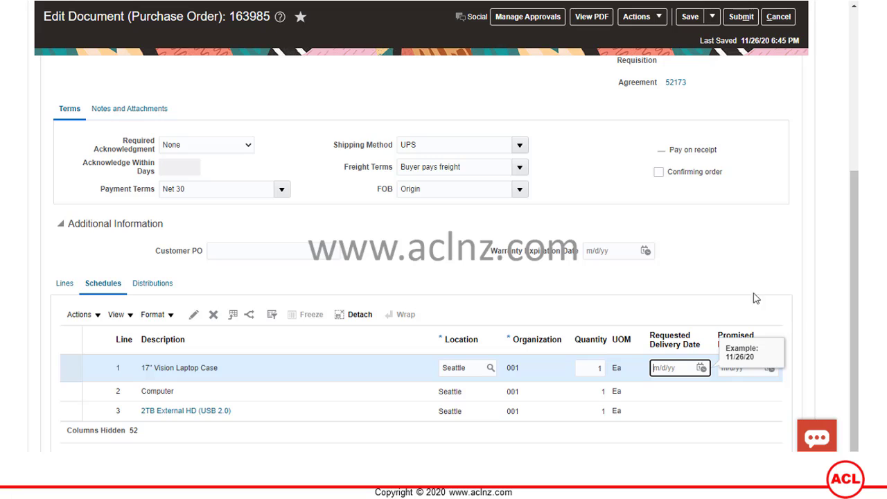
pyautogui.click(732, 292)
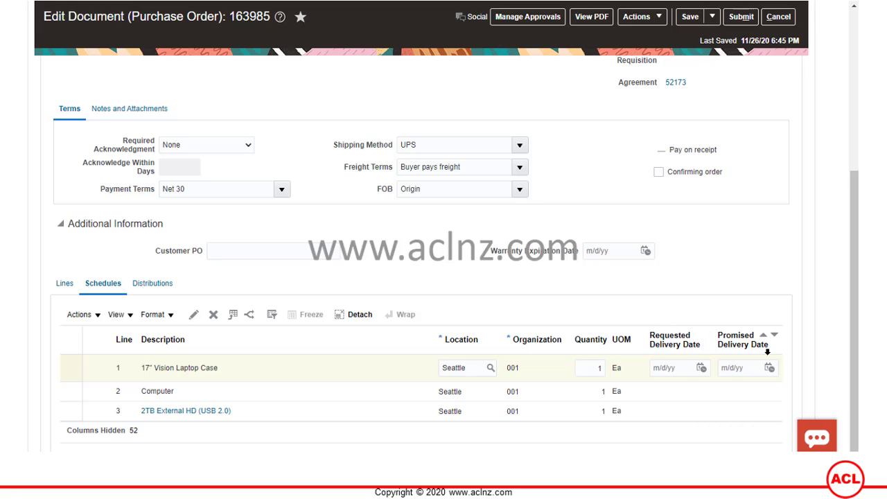
# Change the 2TB External HD line's quantity to 2 and save the purchase order
pyautogui.click(65, 284)
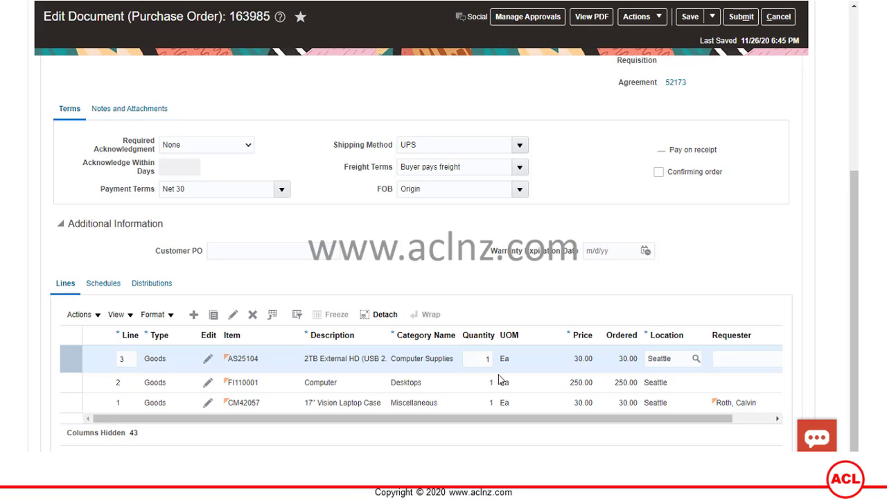
pyautogui.moveTo(719, 424); pyautogui.dragTo(759, 427)
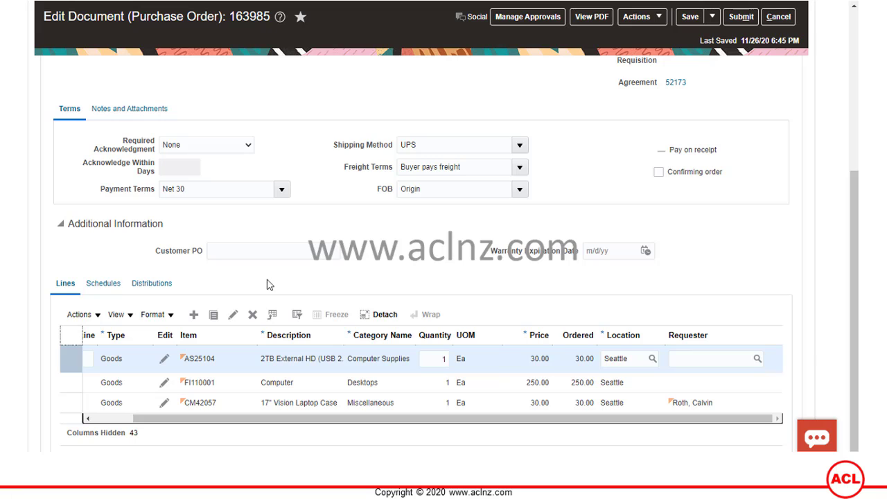
pyautogui.click(438, 362)
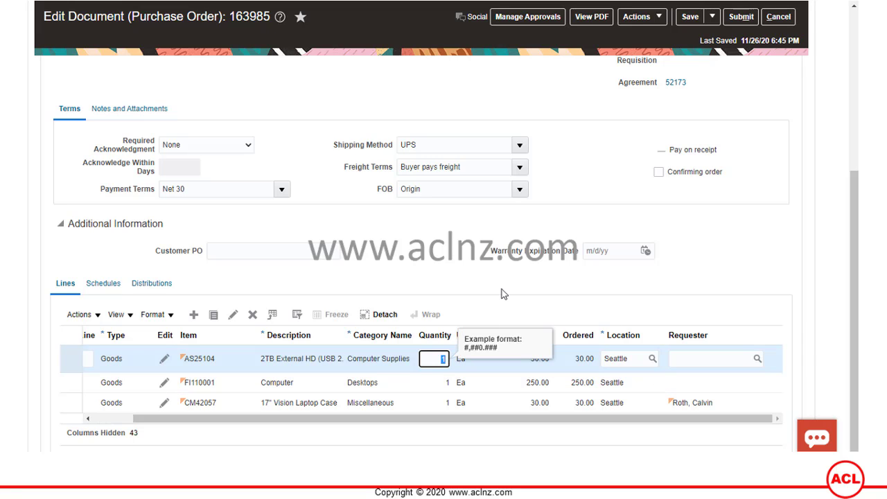
pyautogui.write('2')
pyautogui.press('Tab')
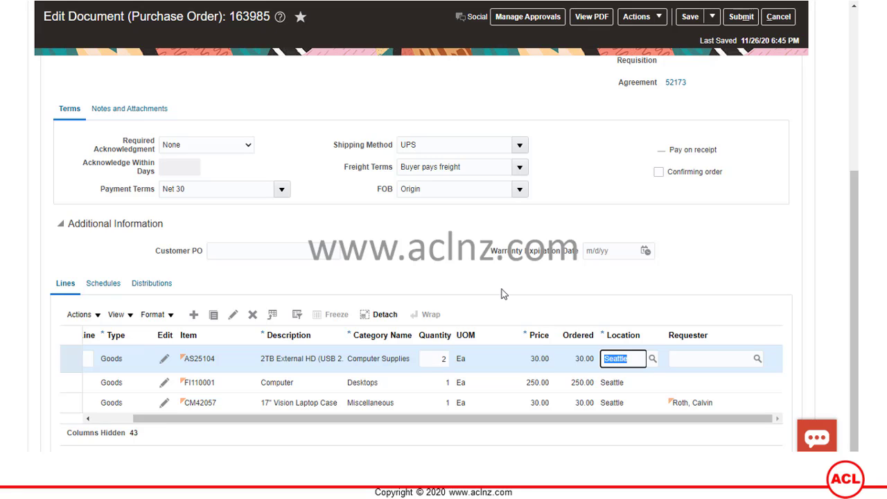
pyautogui.scroll(5, 444, 288)
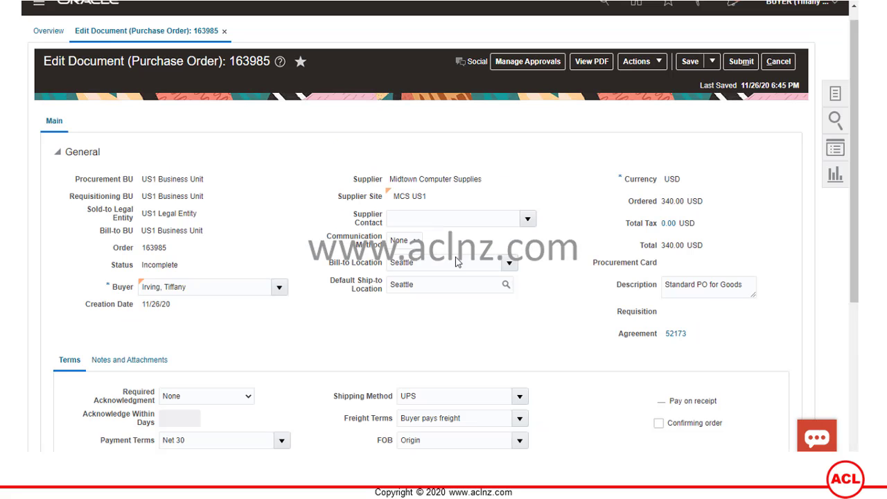
pyautogui.click(690, 76)
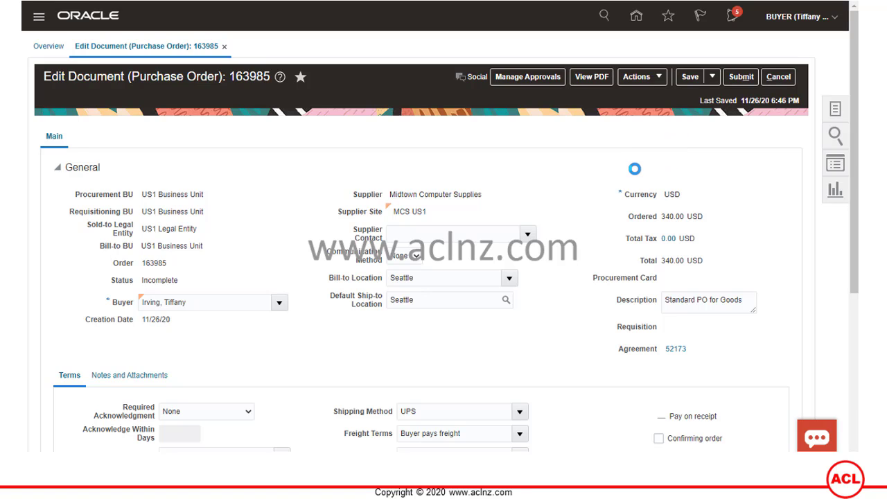
# Open Manage Approvals and inspect the HR Specialist, Parallel and Terms Stage entries
pyautogui.click(525, 79)
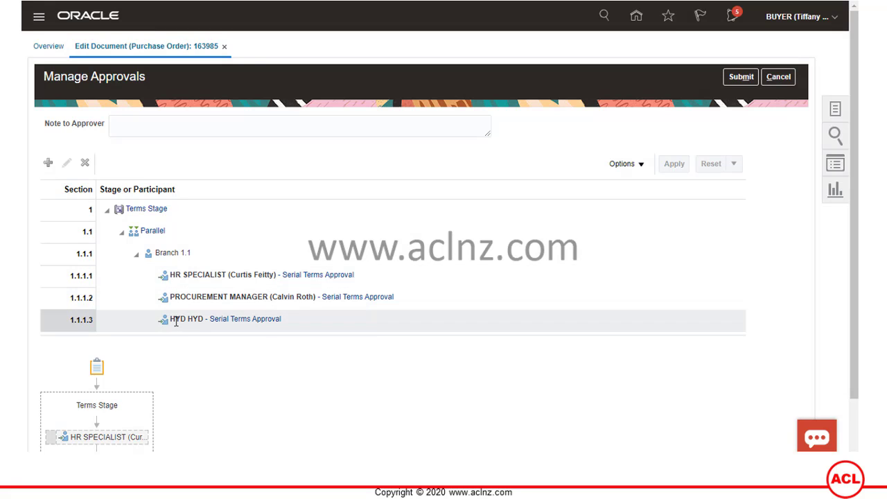
pyautogui.click(174, 275)
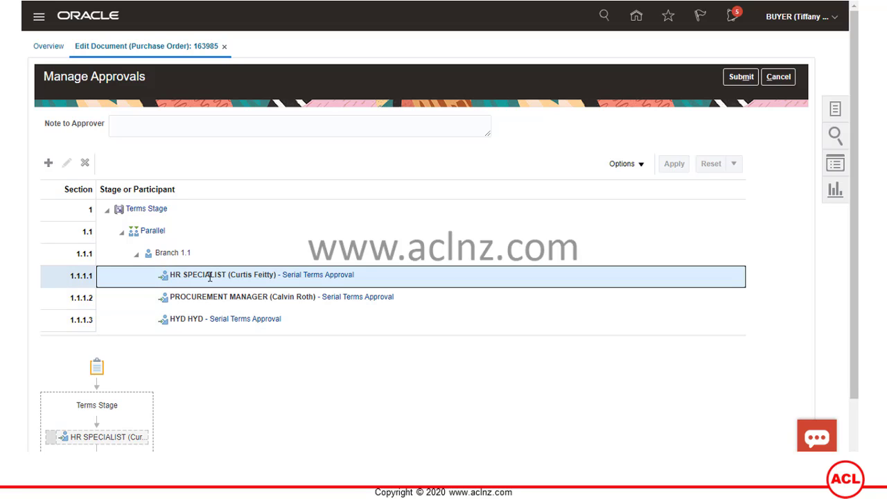
pyautogui.tripleClick(237, 275)
pyautogui.rightClick(238, 273)
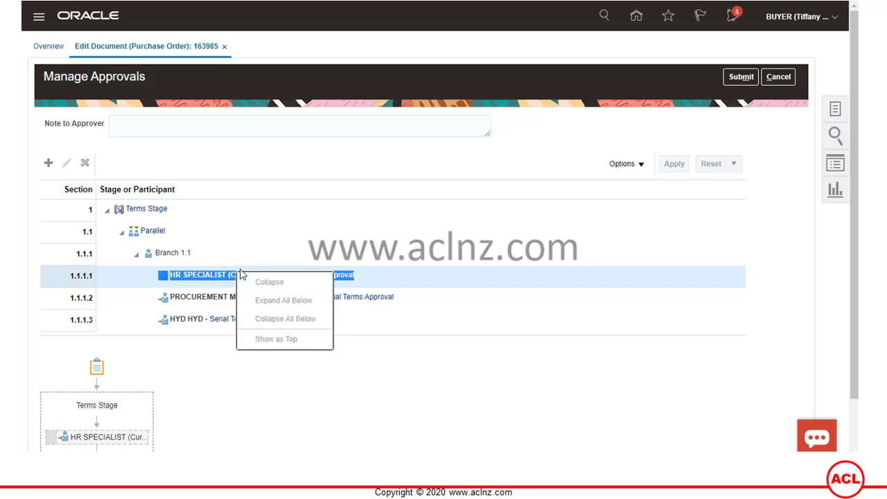
pyautogui.click(247, 232)
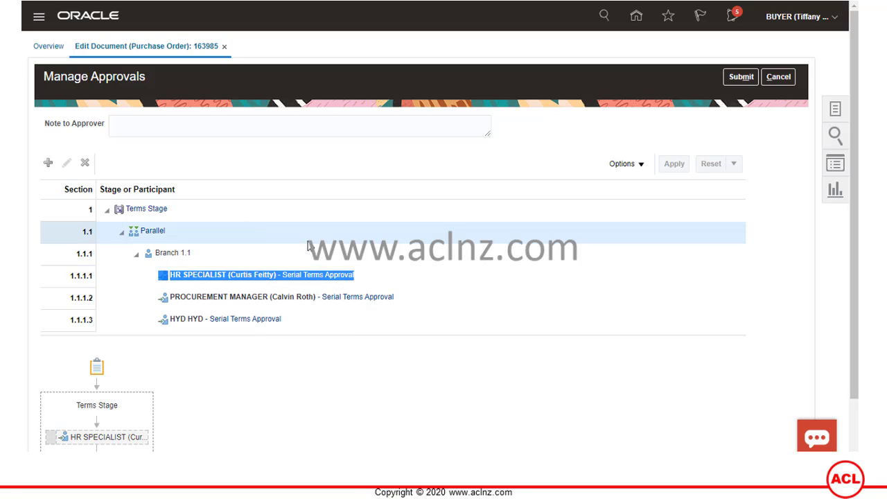
pyautogui.click(335, 201)
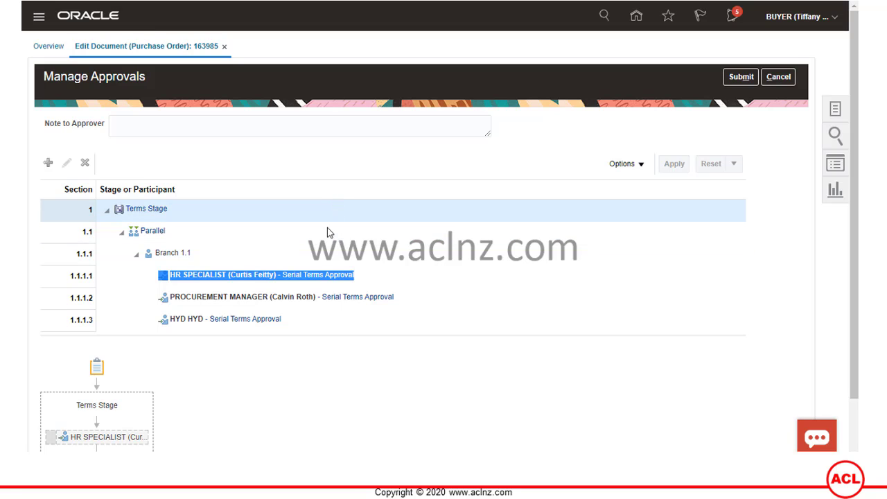
# Submit the order and acknowledge the errors about missing requested or promised dates
pyautogui.click(740, 78)
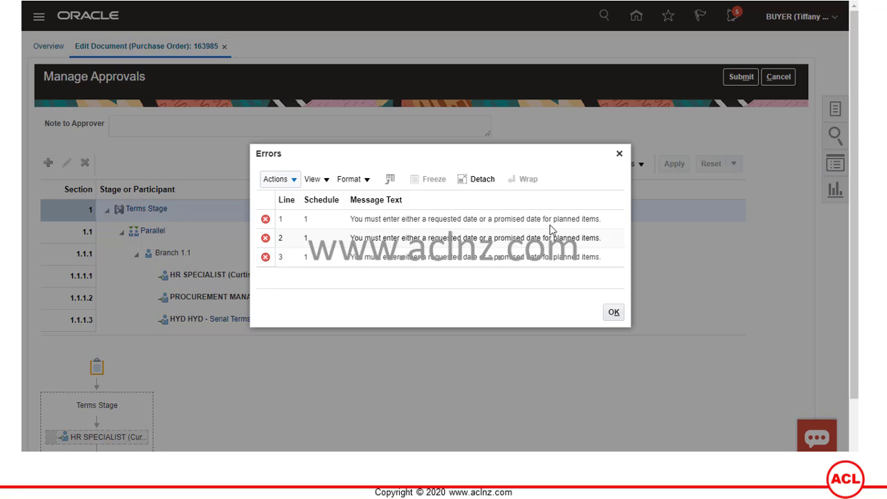
pyautogui.click(613, 313)
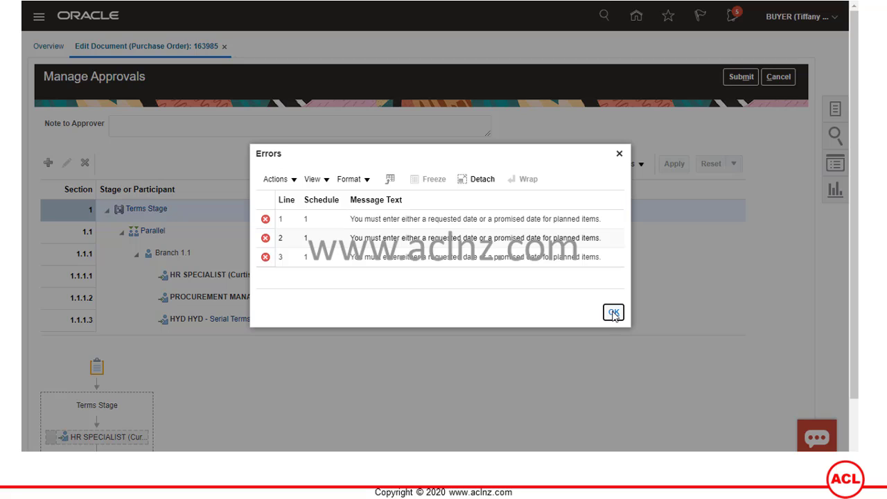
# Close the errors, cancel Manage Approvals and show the order's delivery schedules
pyautogui.click(603, 310)
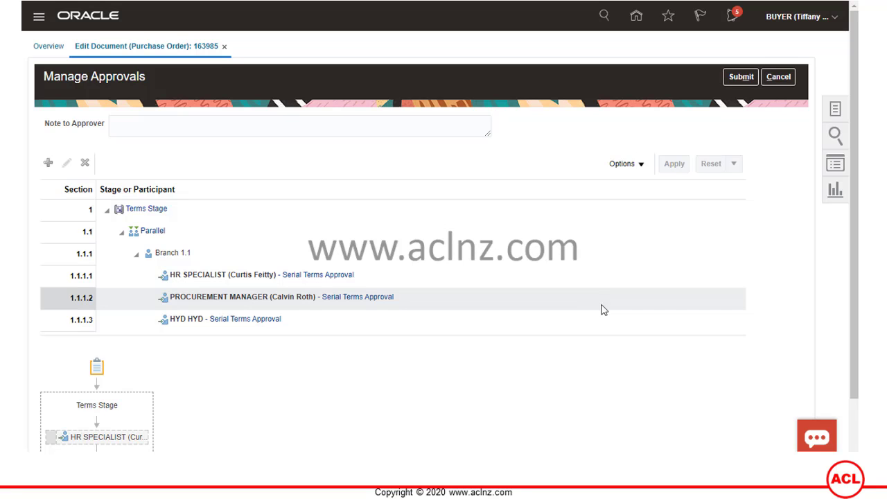
pyautogui.click(779, 76)
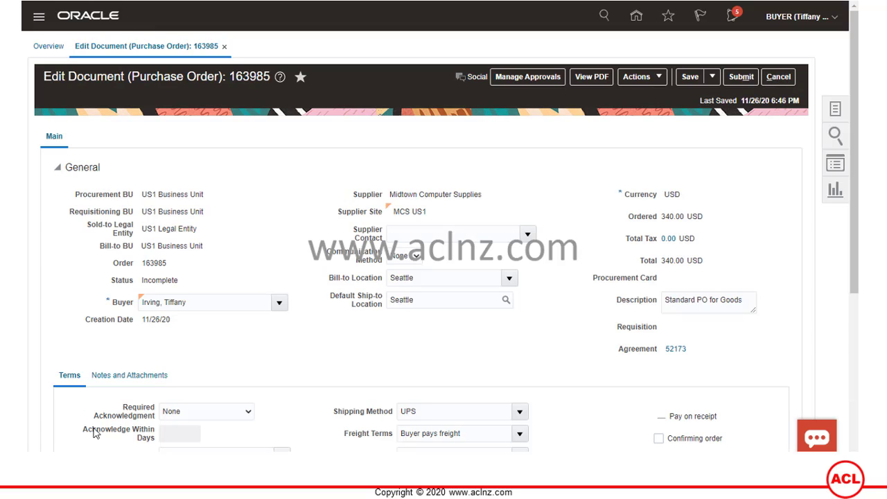
pyautogui.scroll(-5, 285, 323)
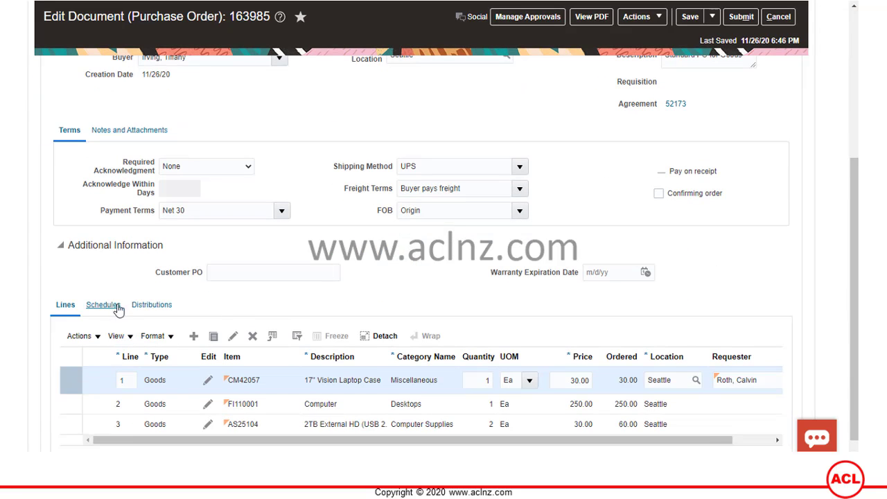
pyautogui.click(109, 306)
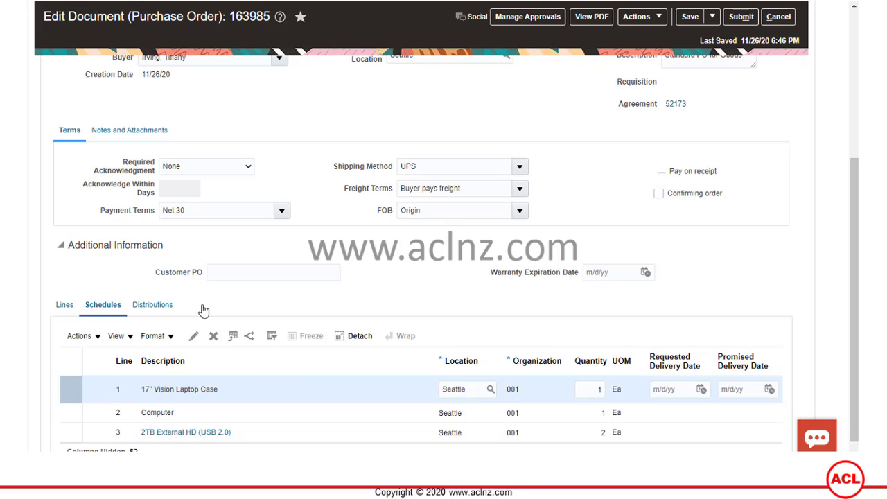
pyautogui.scroll(-1, 773, 306)
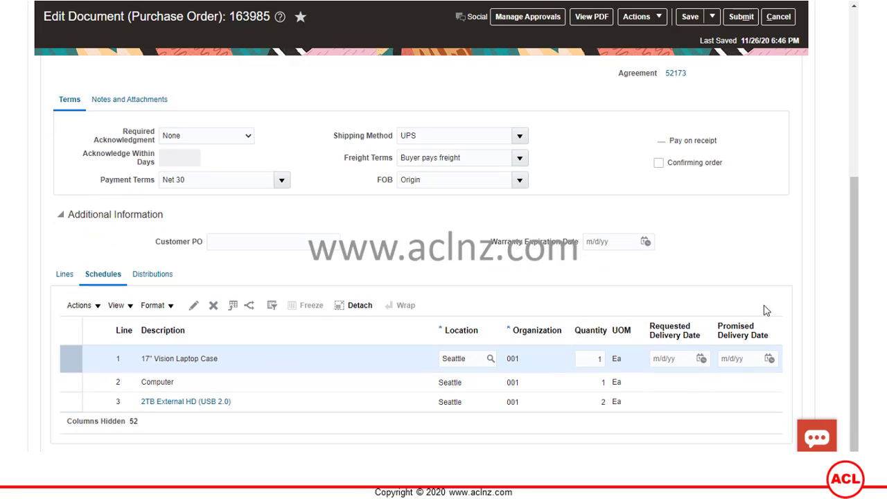
# Set all three schedules' requested delivery date to 11/26/20 and save the order
pyautogui.click(702, 361)
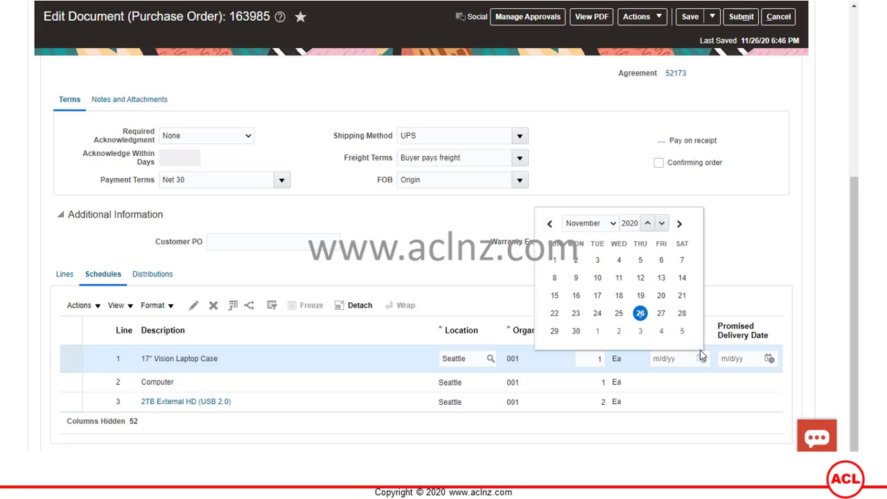
pyautogui.click(641, 314)
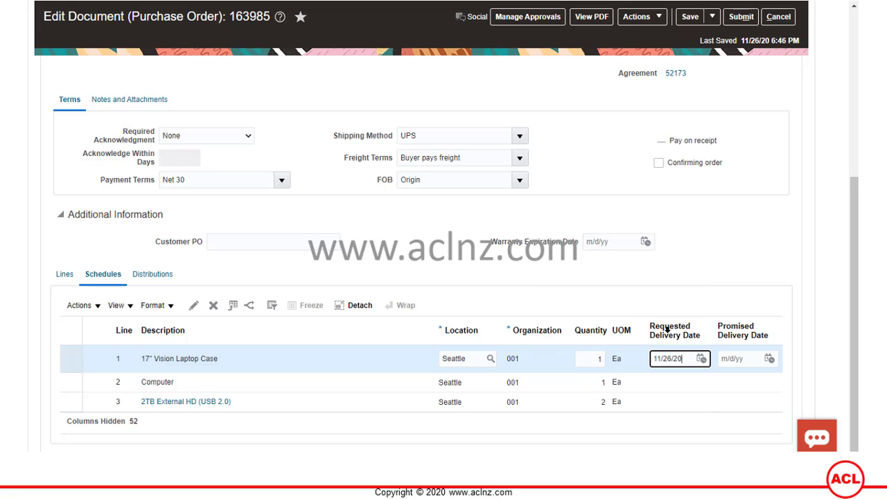
pyautogui.click(682, 382)
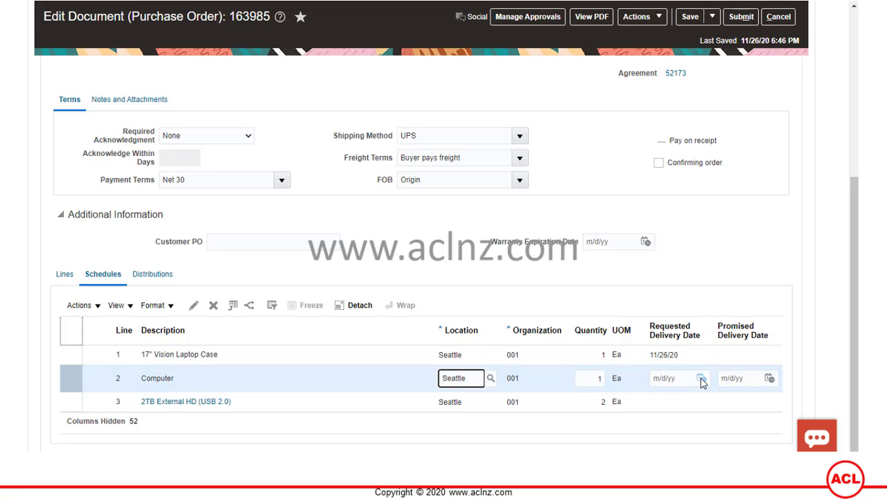
pyautogui.click(701, 379)
pyautogui.click(641, 333)
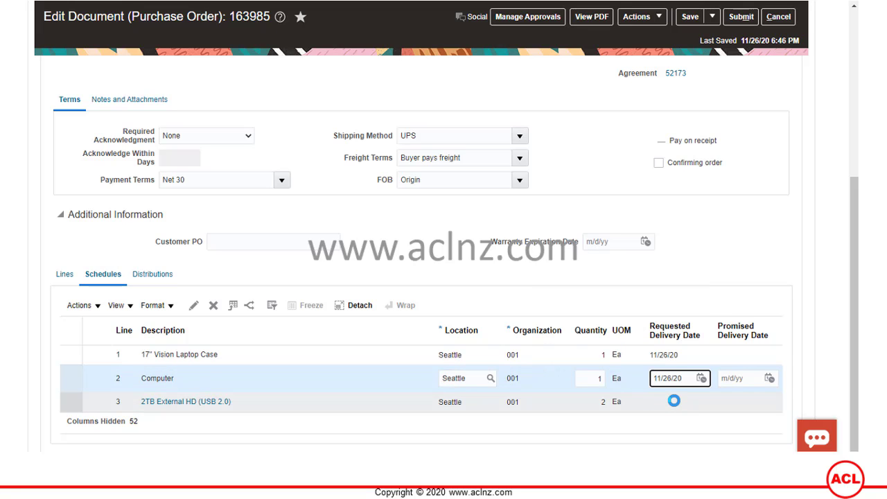
pyautogui.click(677, 405)
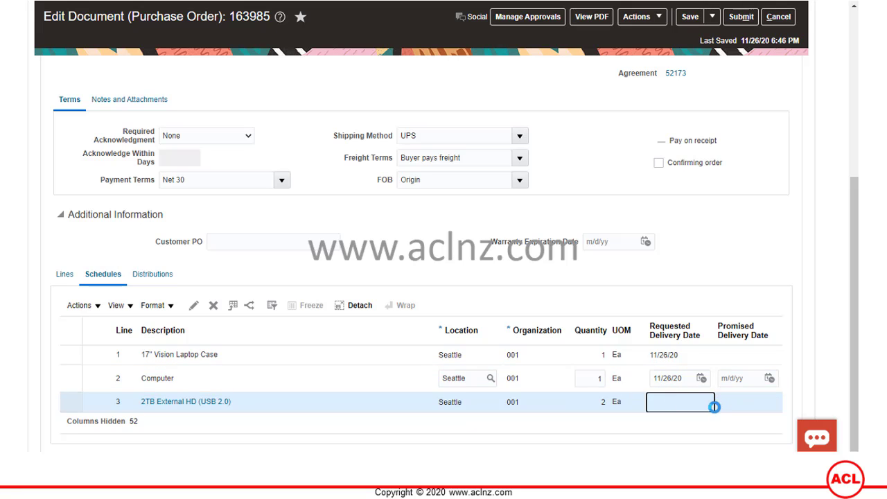
pyautogui.click(701, 398)
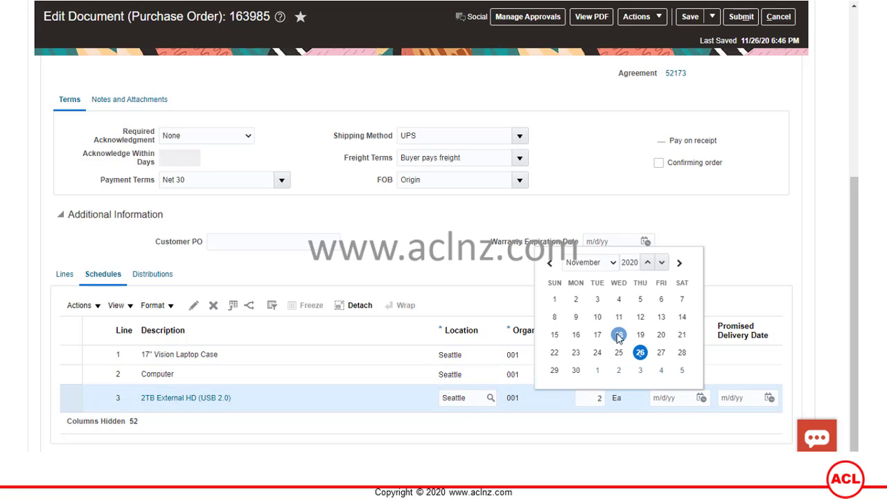
pyautogui.click(639, 353)
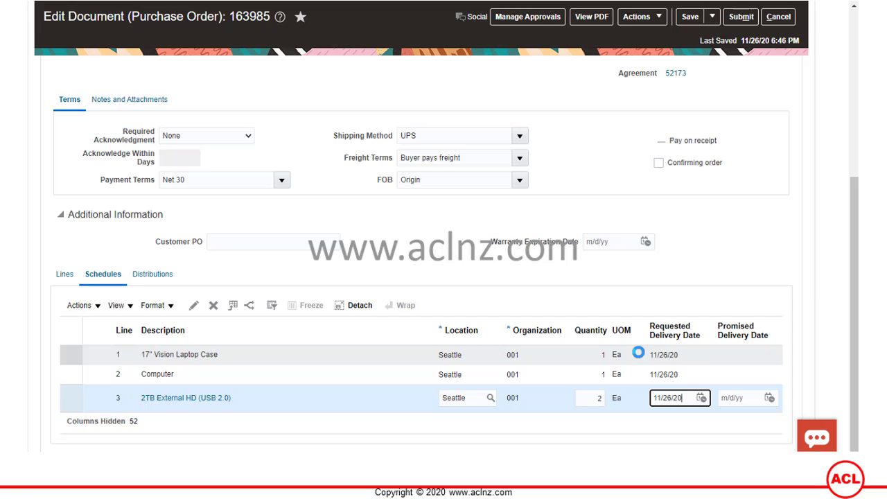
pyautogui.click(688, 17)
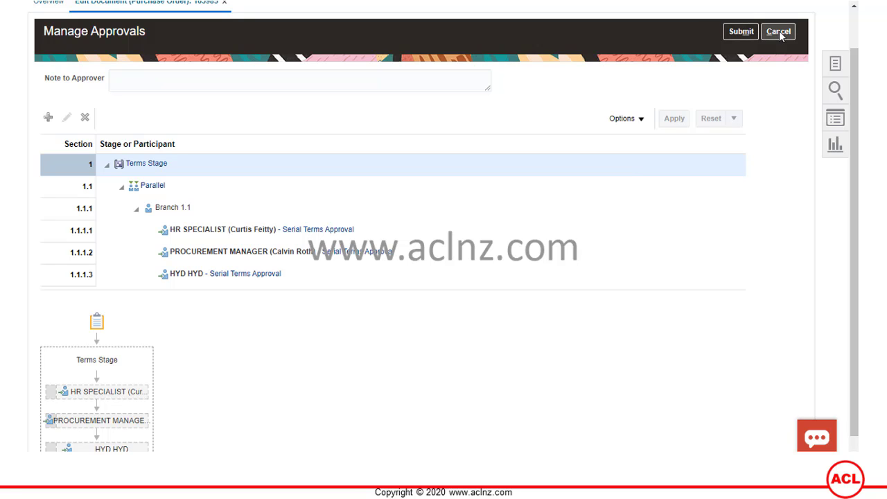
# Submit order 163985 for approval, copy its number from the confirmation, and open Tasks
pyautogui.click(779, 32)
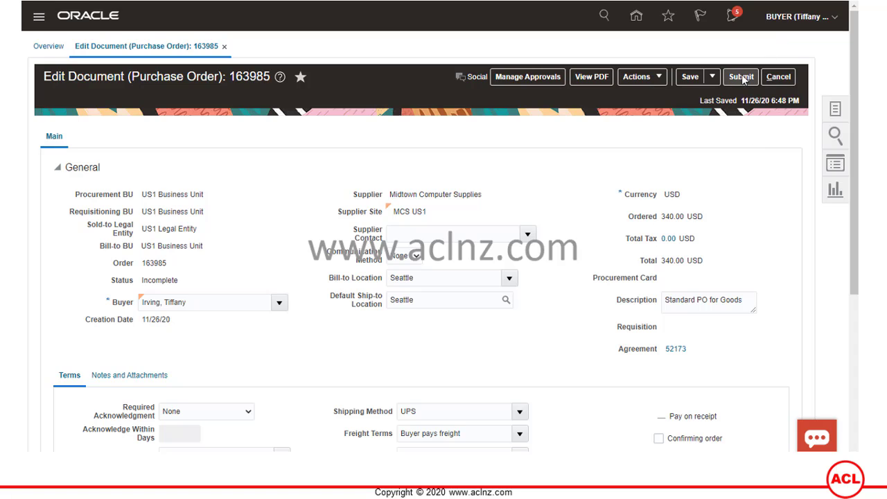
pyautogui.click(742, 78)
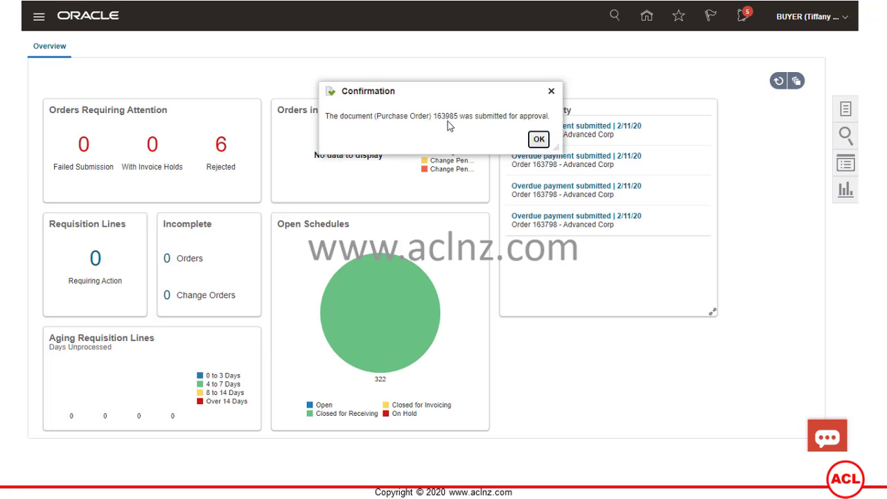
pyautogui.moveTo(435, 116); pyautogui.dragTo(458, 117)
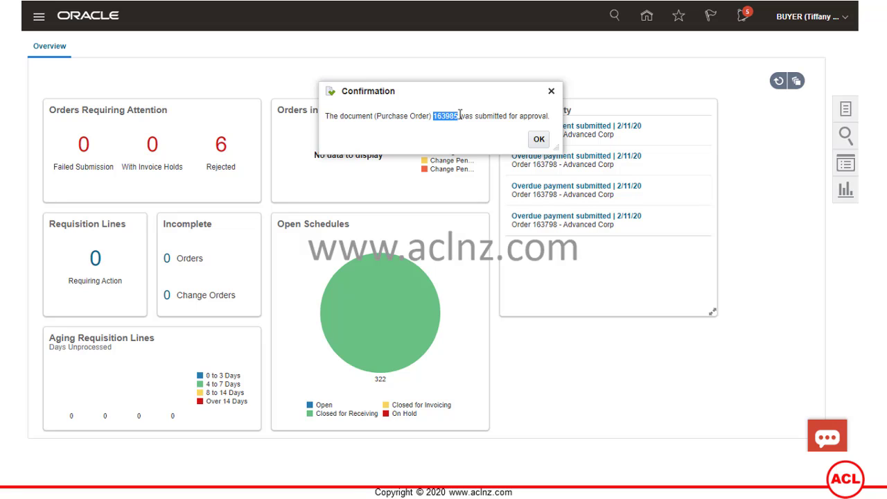
pyautogui.rightClick(452, 114)
pyautogui.click(465, 120)
pyautogui.click(539, 140)
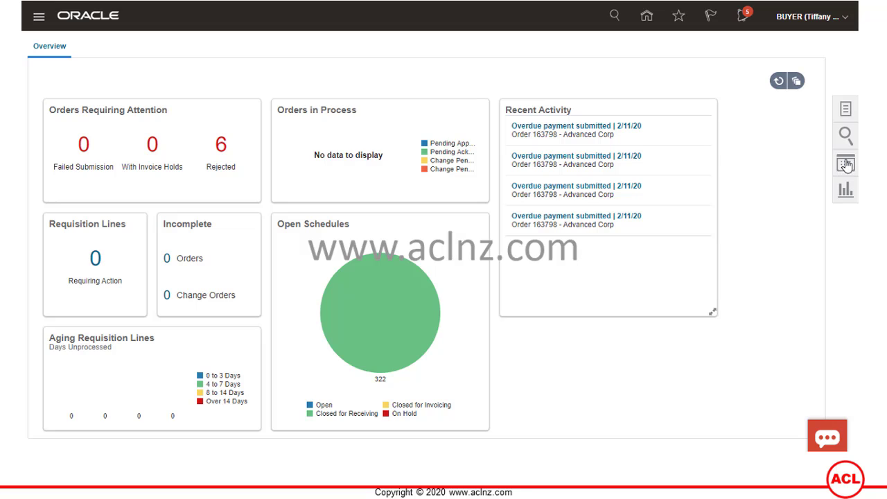
pyautogui.click(846, 113)
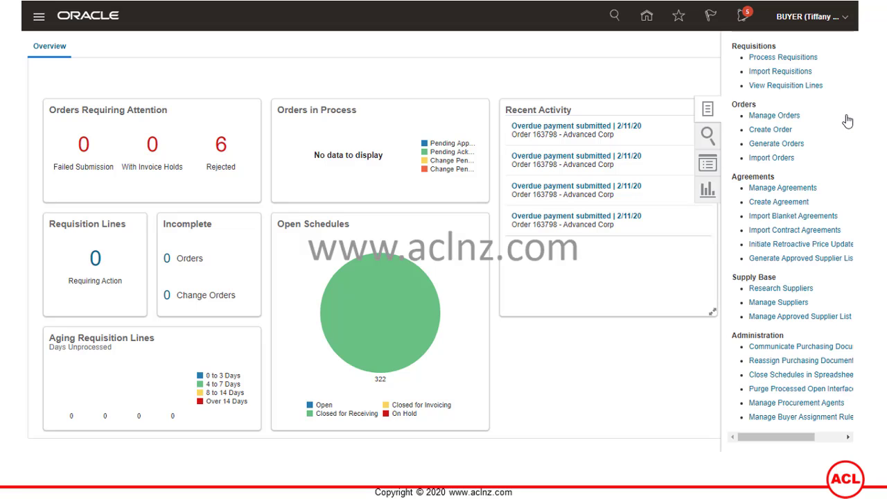
# Search Manage Orders for 163985 and open its approval Action Detail after dismissing the error
pyautogui.click(759, 115)
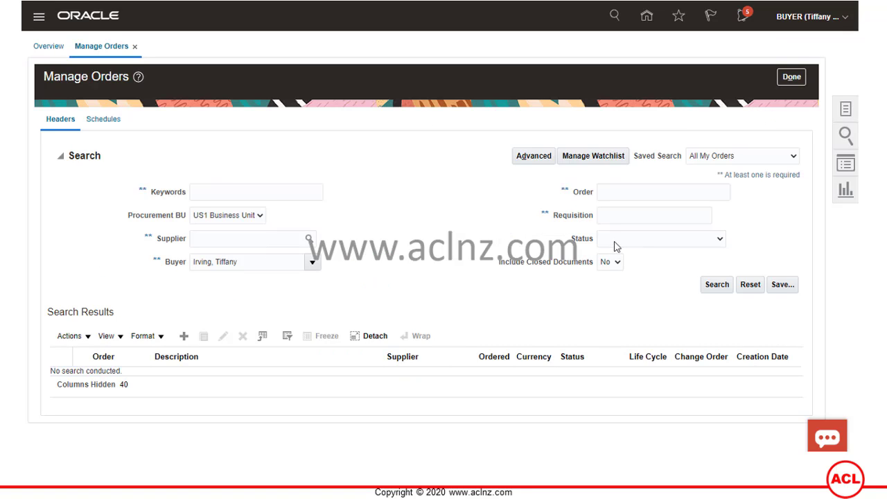
pyautogui.click(633, 192)
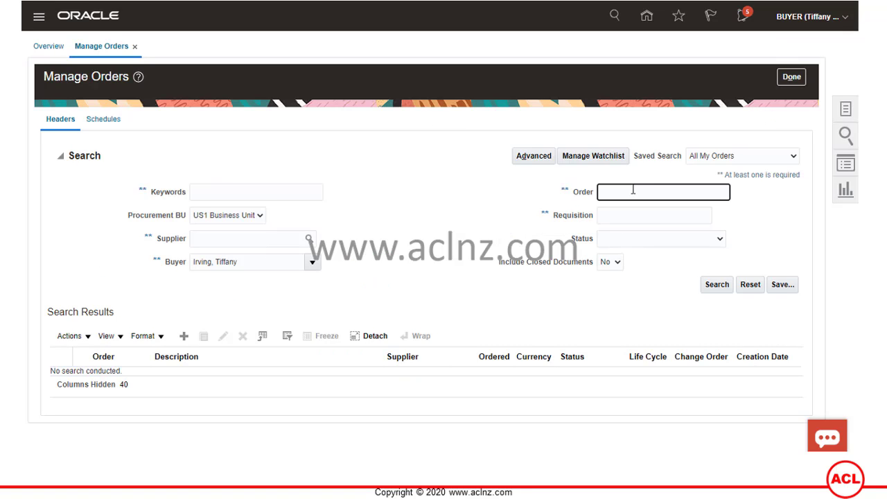
pyautogui.hotkey('ctrl', 'v')
pyautogui.click(716, 285)
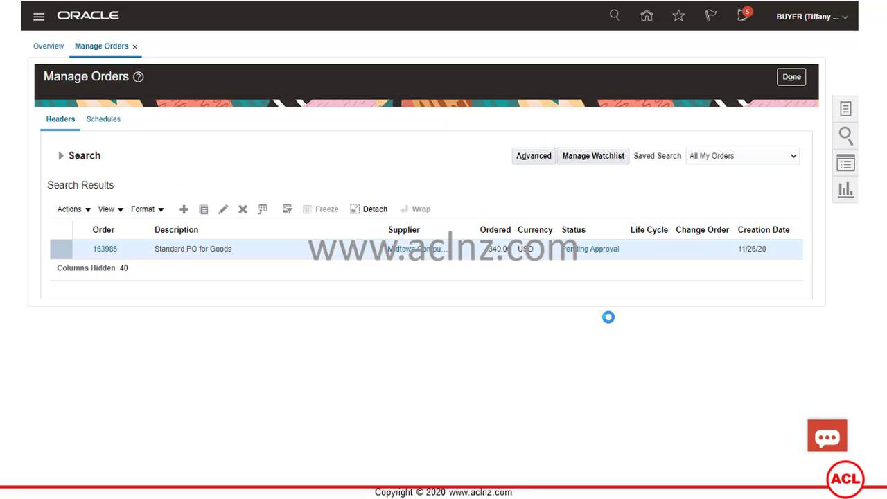
pyautogui.click(589, 251)
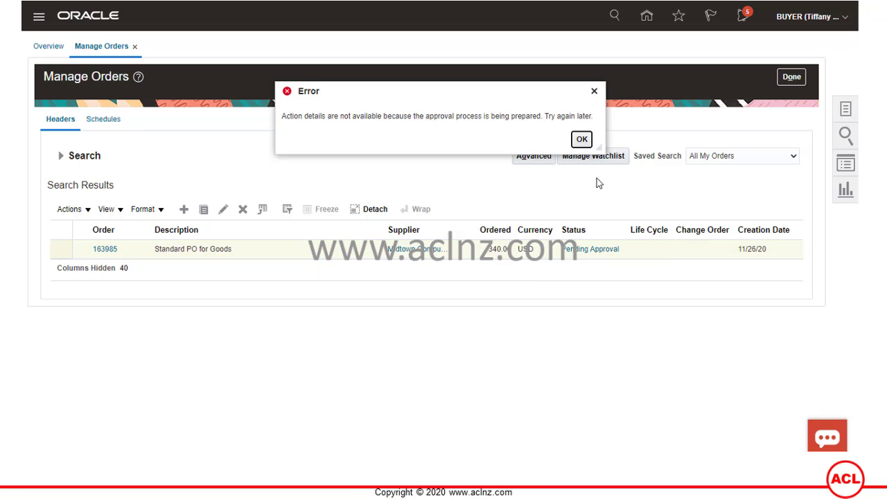
pyautogui.click(582, 141)
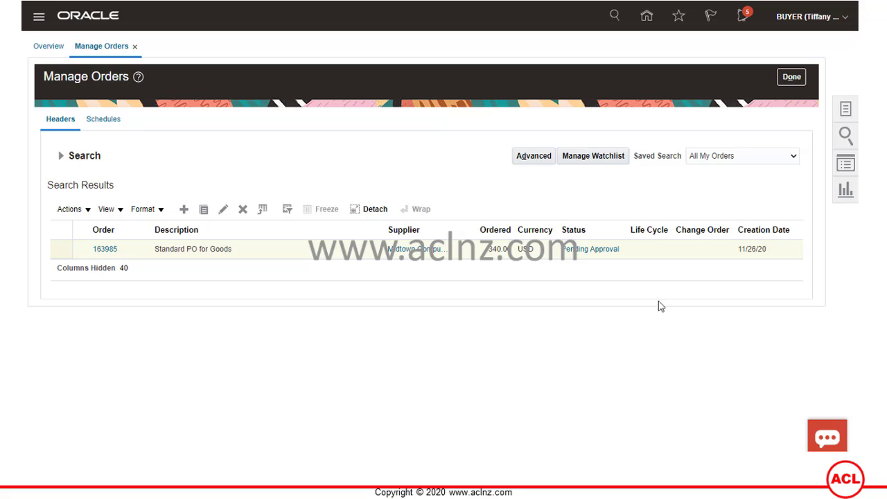
pyautogui.click(574, 257)
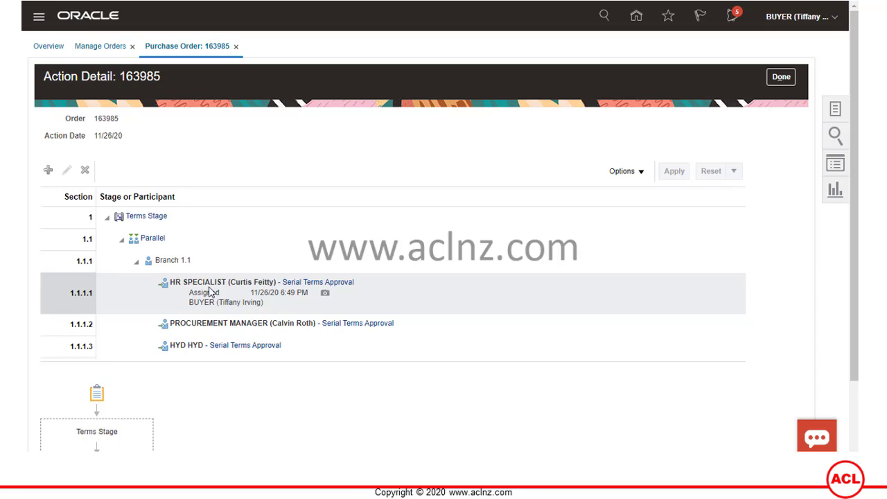
pyautogui.click(175, 283)
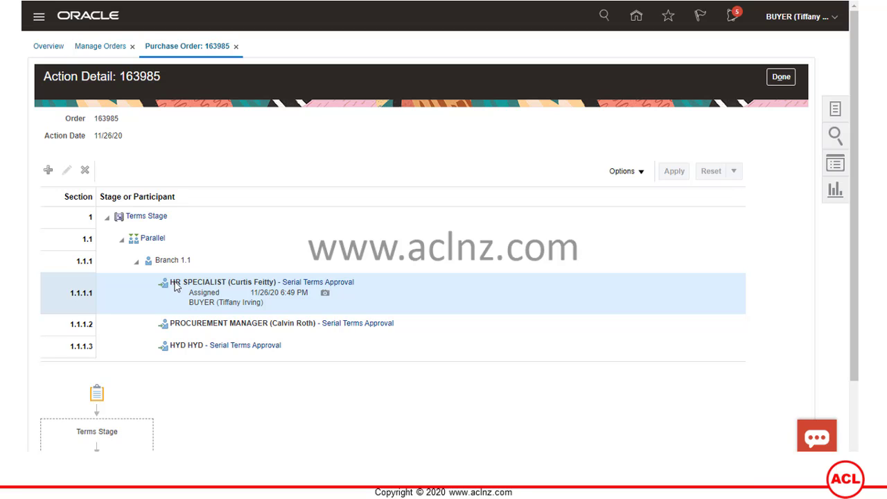
pyautogui.moveTo(189, 303); pyautogui.dragTo(264, 303)
pyautogui.click(232, 283)
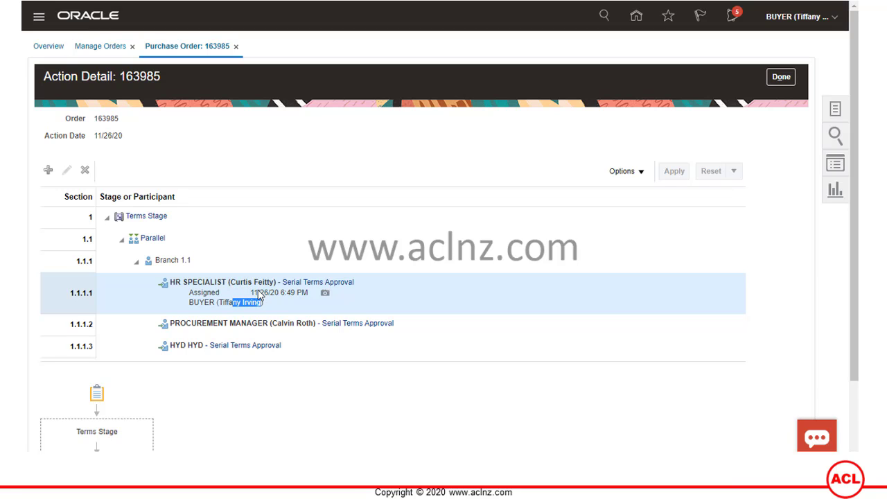
pyautogui.click(325, 232)
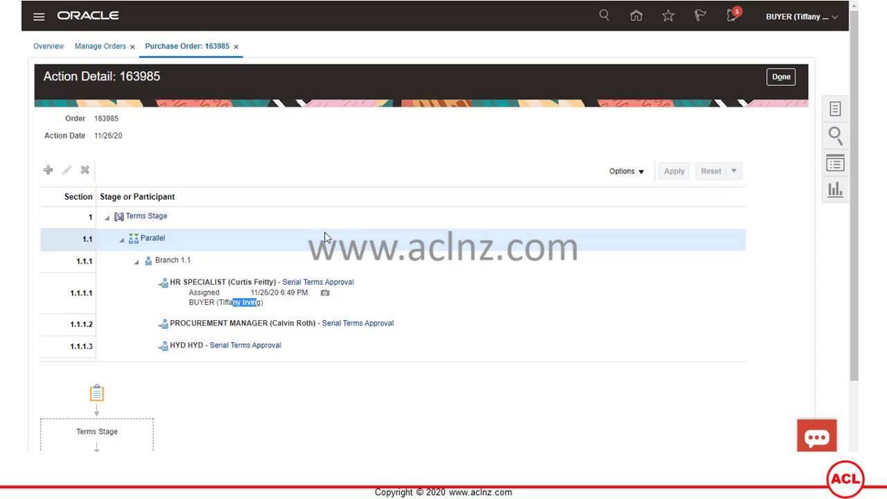
pyautogui.click(221, 284)
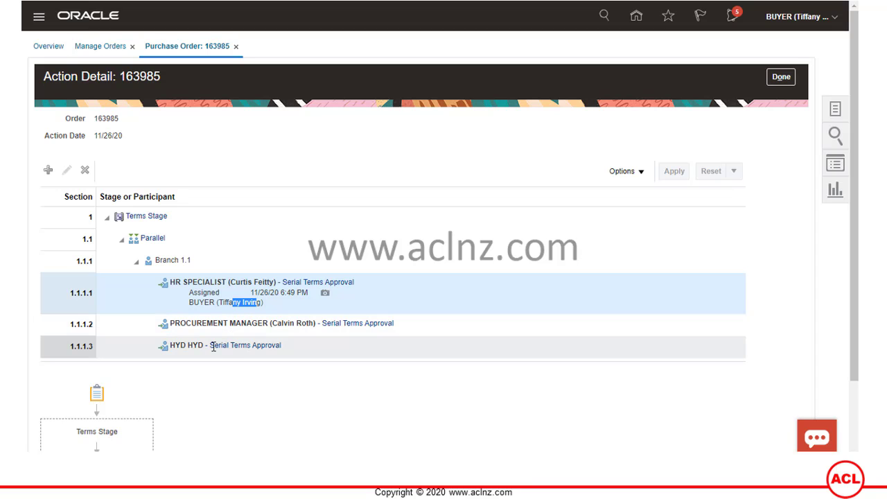
pyautogui.click(415, 295)
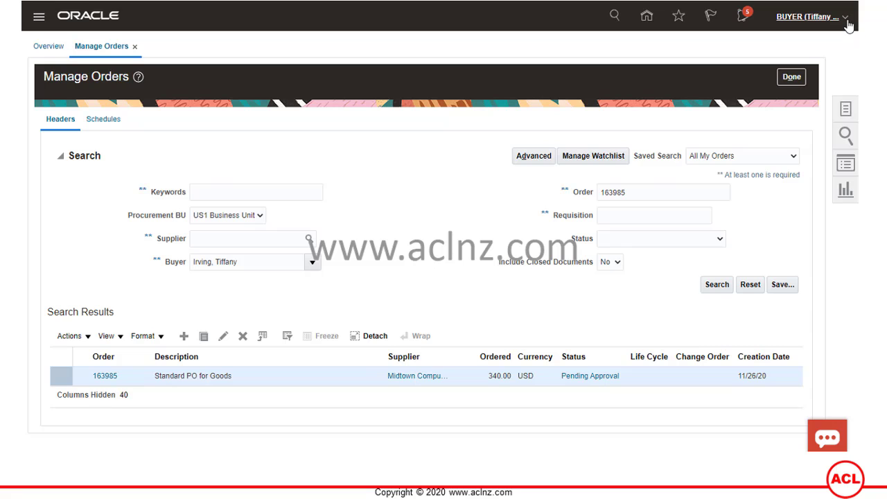
# Sign out of the buyer's session from the user menu and confirm
pyautogui.click(852, 27)
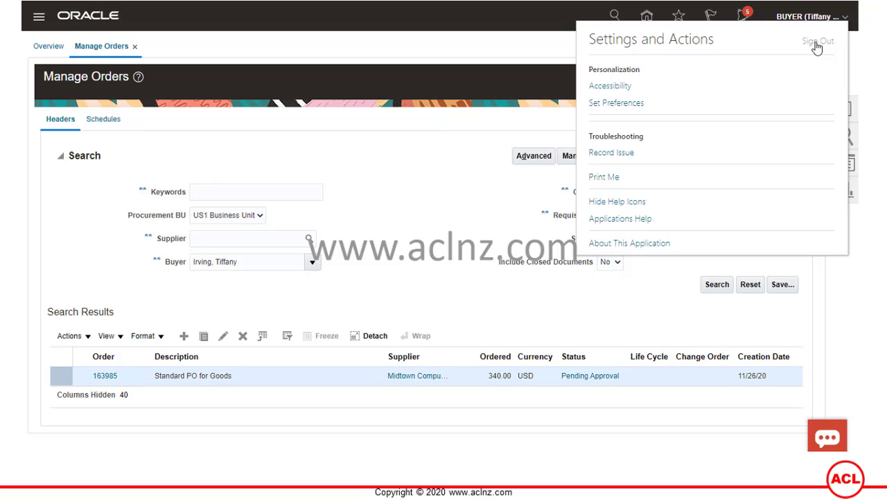
pyautogui.click(817, 45)
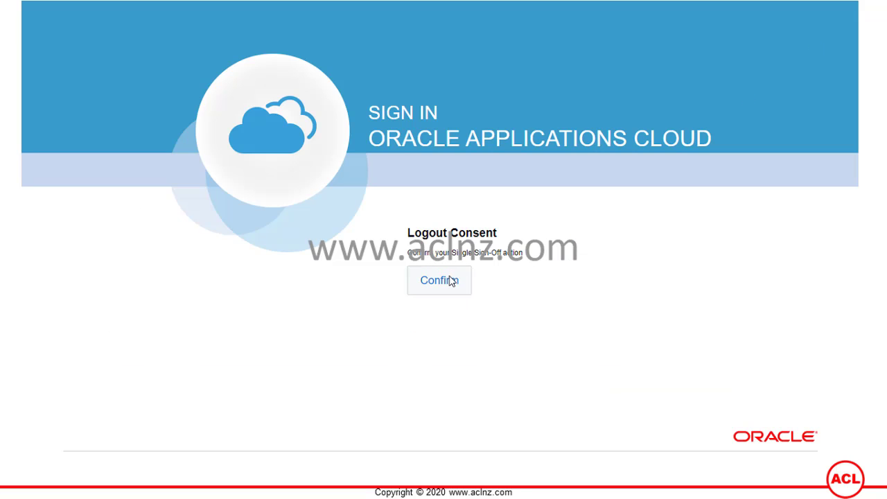
pyautogui.click(452, 280)
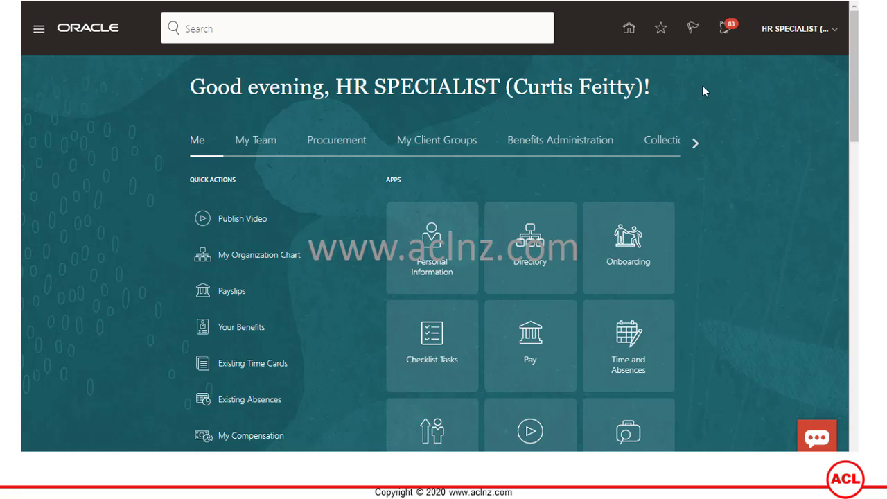
# Open the 'Approve Purchase Order 163985' task from the notifications list
pyautogui.click(725, 29)
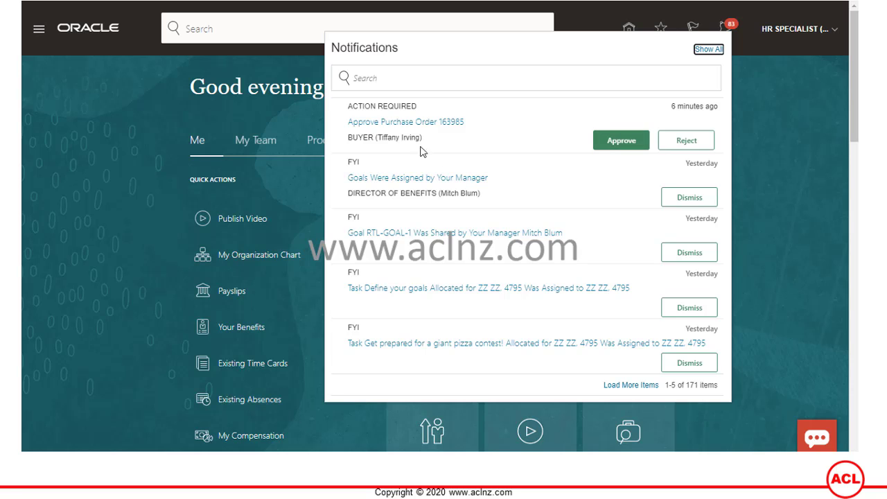
pyautogui.click(402, 123)
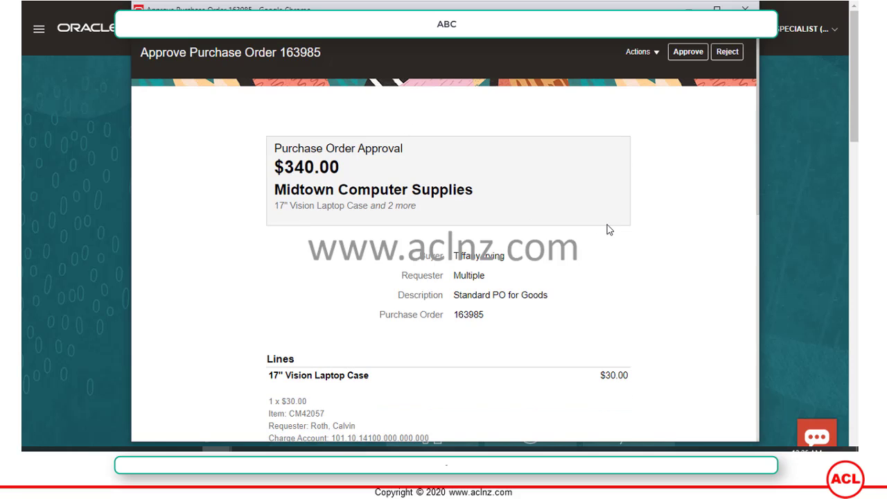
# Review the 340.00 USD order's lines and approval history, then open the Actions menu
pyautogui.scroll(-5, 607, 230)
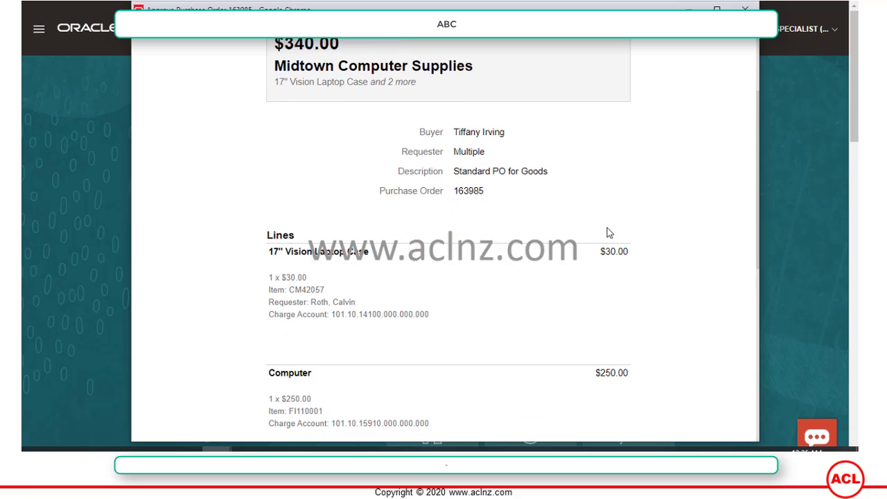
pyautogui.scroll(-3, 608, 230)
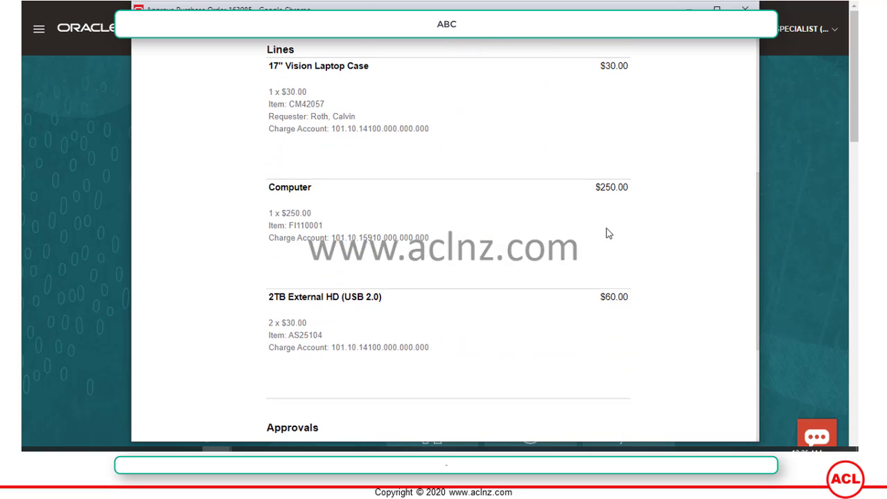
pyautogui.scroll(-3, 606, 230)
pyautogui.scroll(-2, 606, 234)
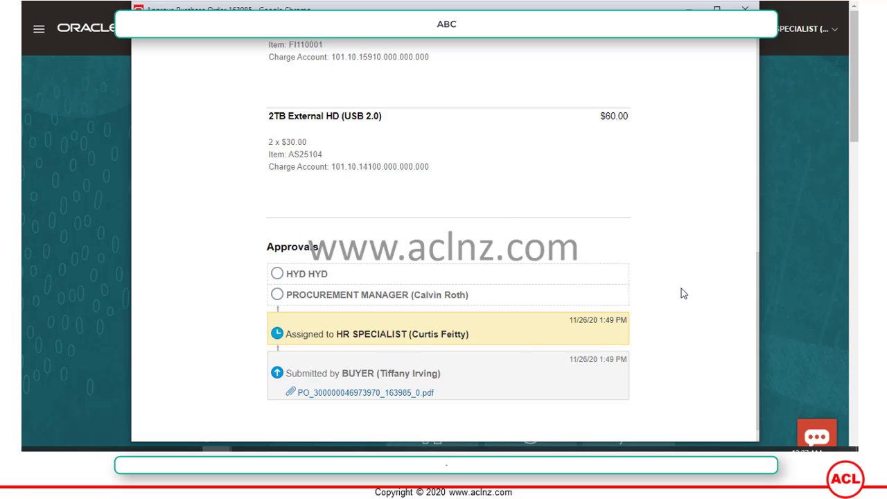
pyautogui.scroll(-1, 701, 281)
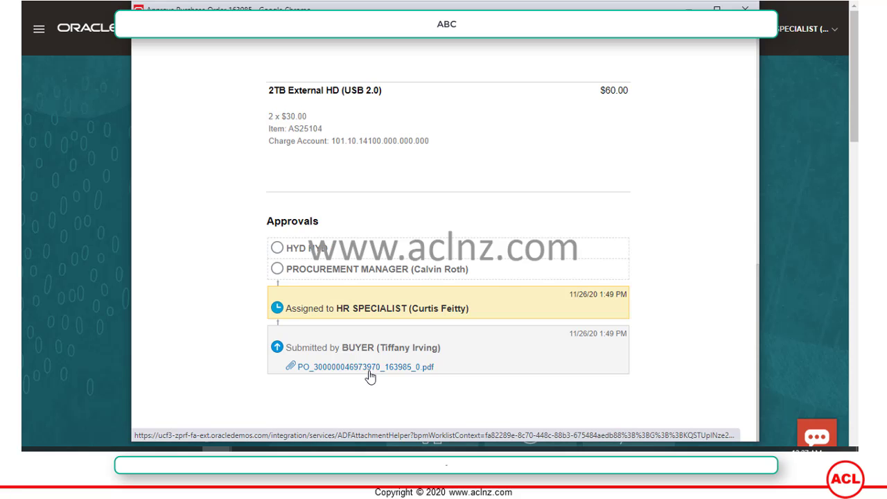
pyautogui.scroll(5, 369, 375)
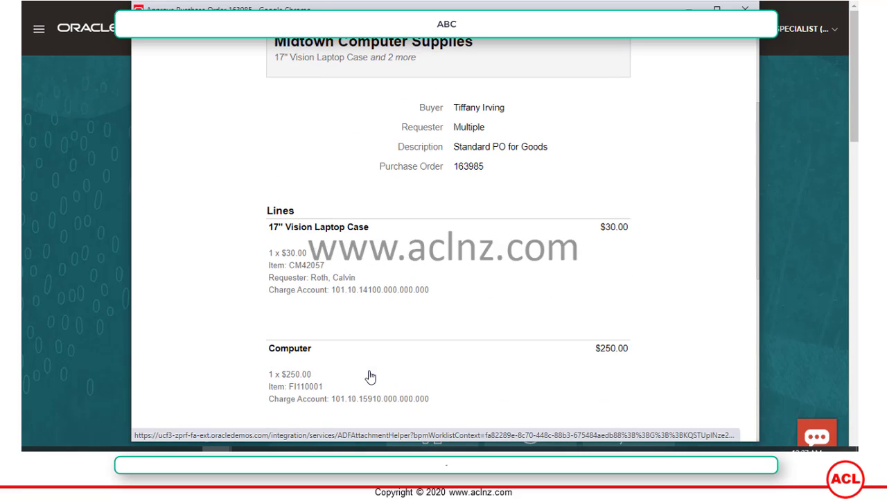
pyautogui.scroll(2, 369, 375)
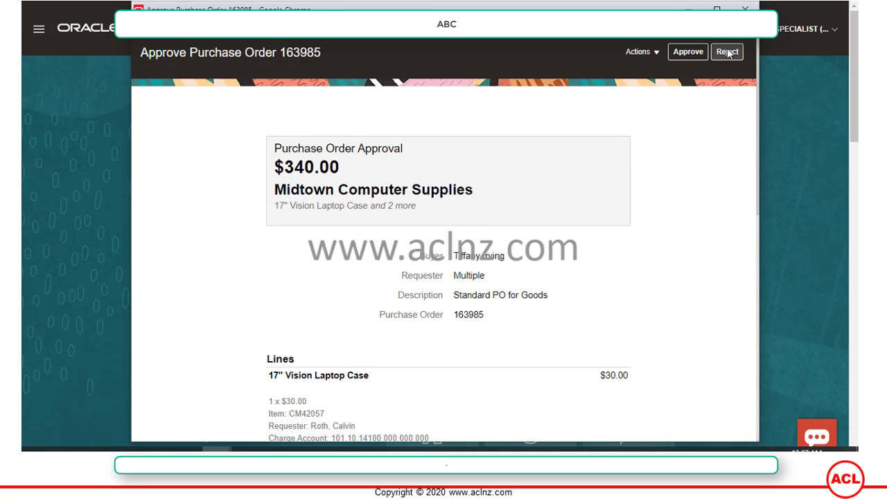
pyautogui.click(659, 53)
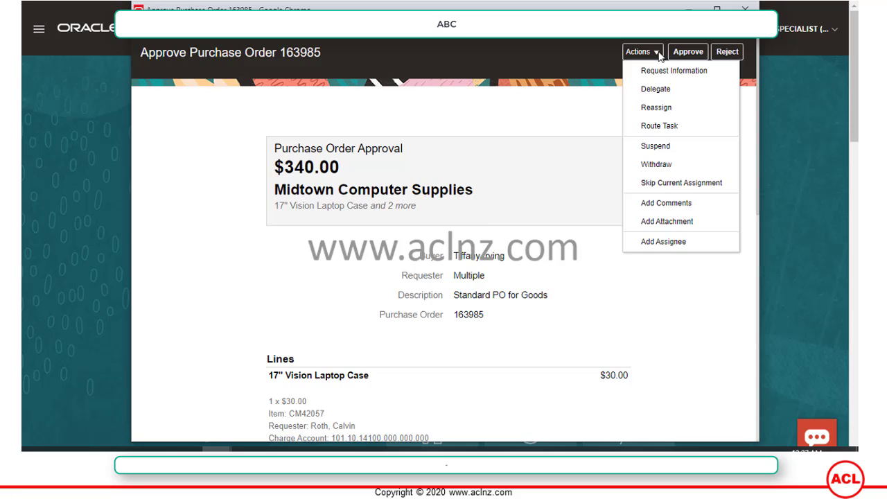
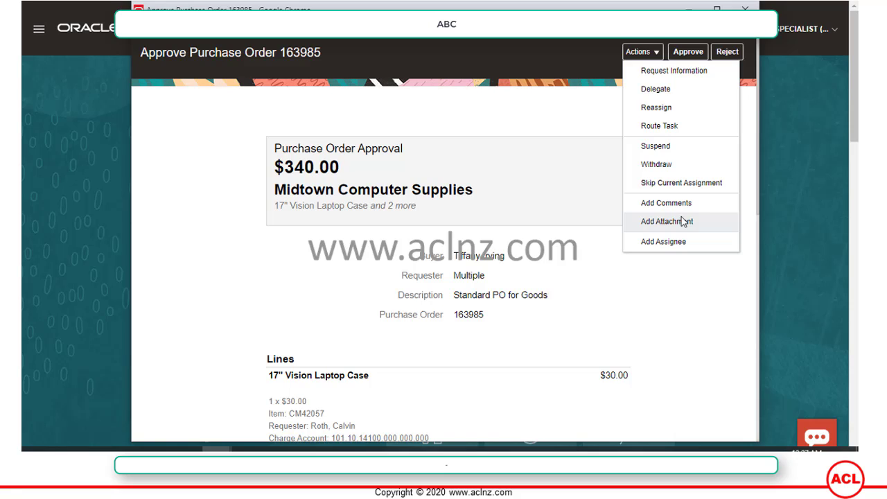
# Submit approval of purchase order 163985 from its task window with the comment 'Approved'
pyautogui.click(499, 151)
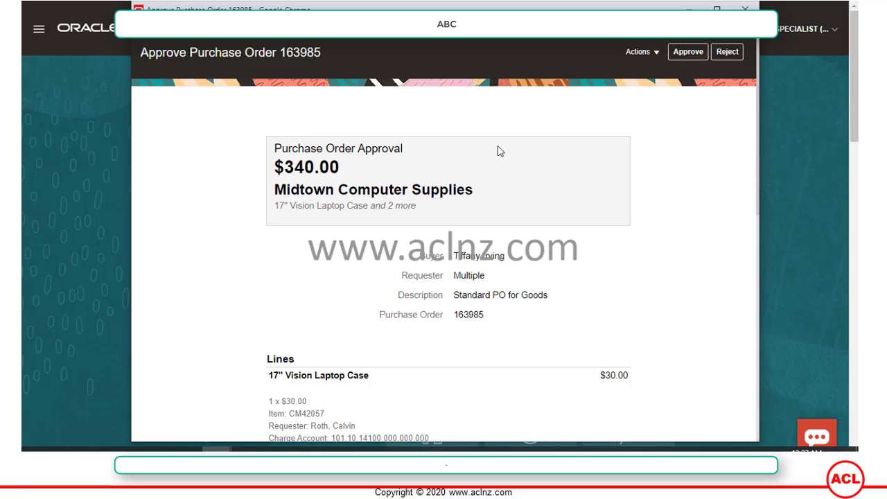
pyautogui.click(688, 52)
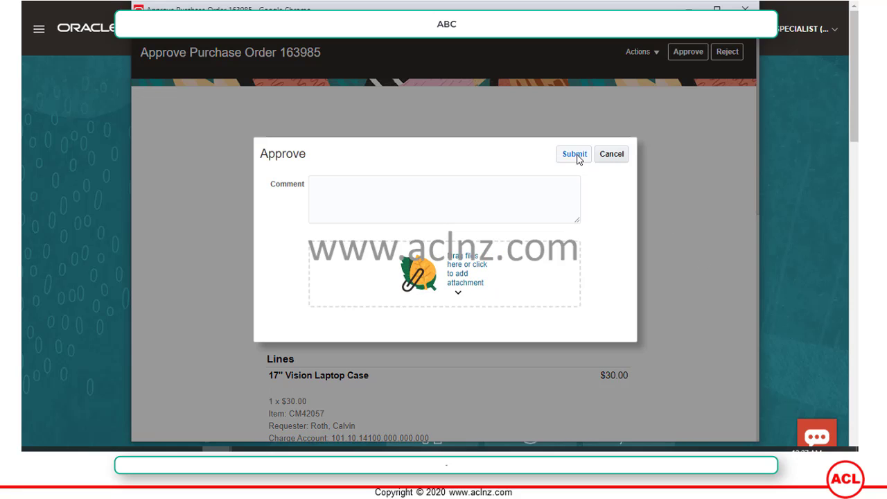
pyautogui.click(386, 199)
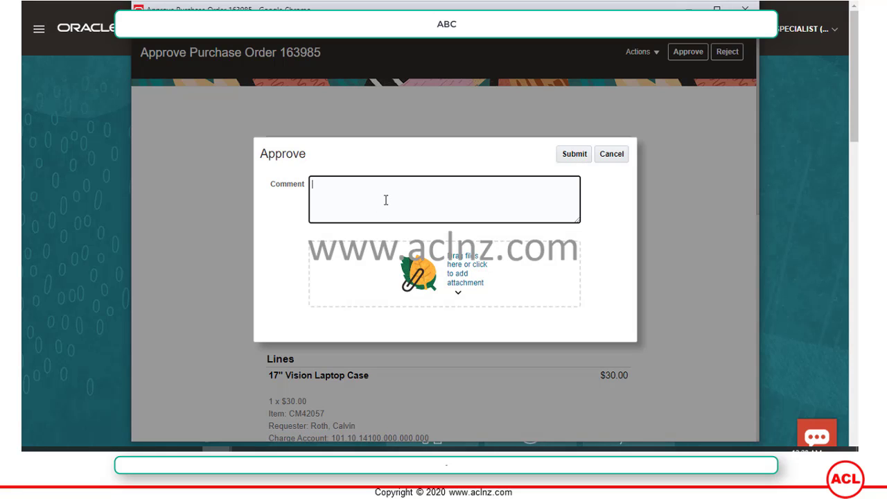
pyautogui.write('Approved')
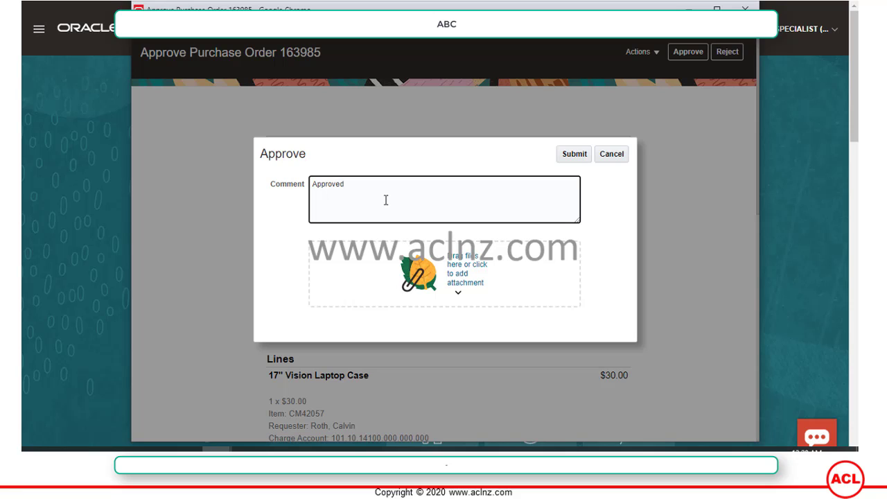
pyautogui.click(574, 158)
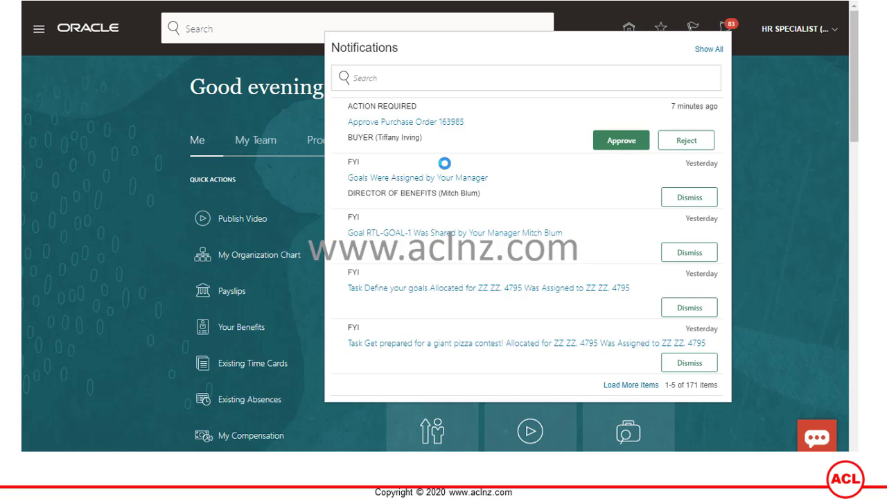
# Open the Approve Purchase Order 163985 task from the notifications list
pyautogui.click(92, 188)
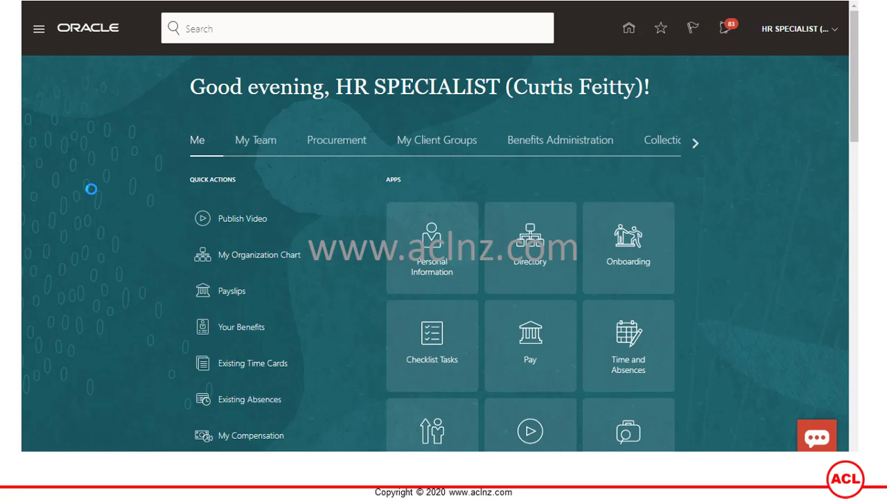
pyautogui.click(728, 29)
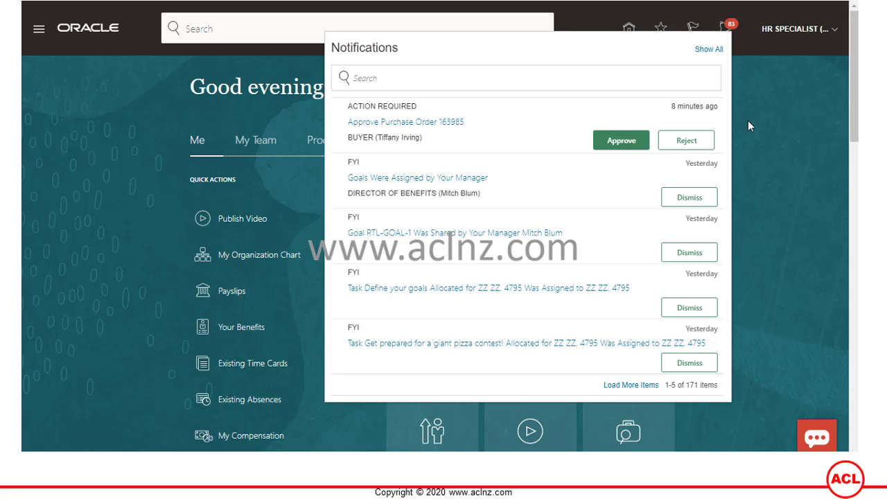
pyautogui.click(177, 113)
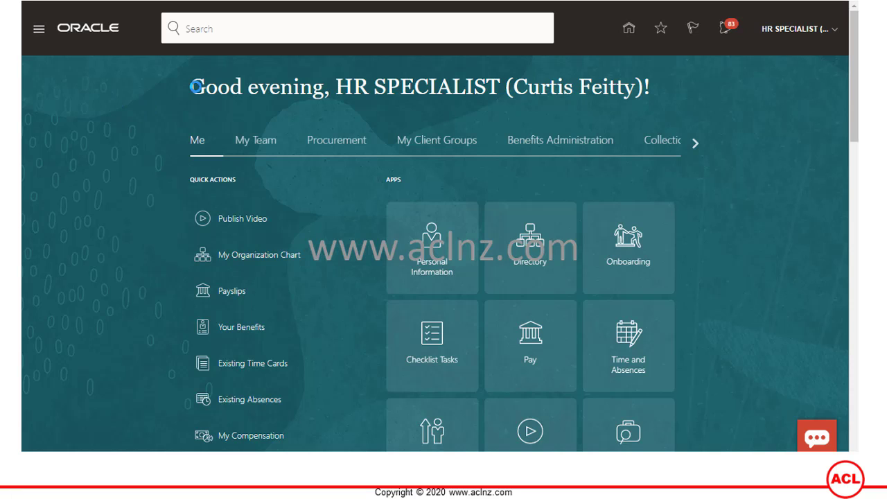
pyautogui.click(726, 28)
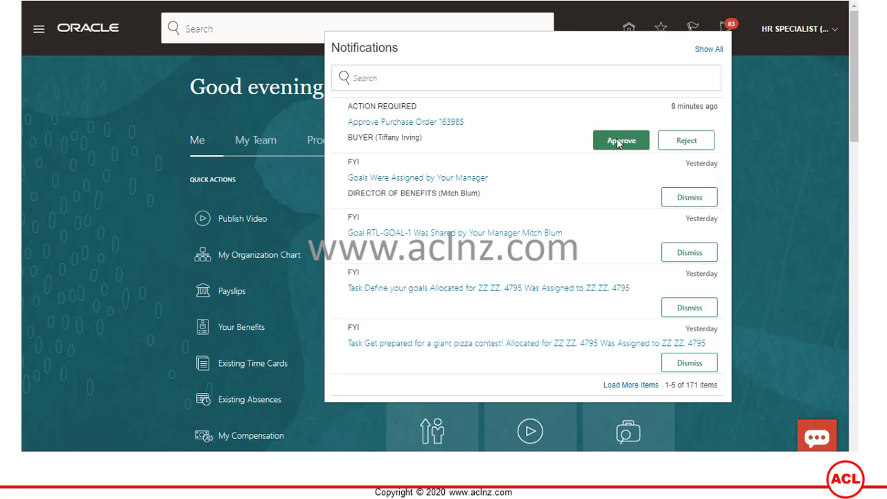
pyautogui.click(415, 123)
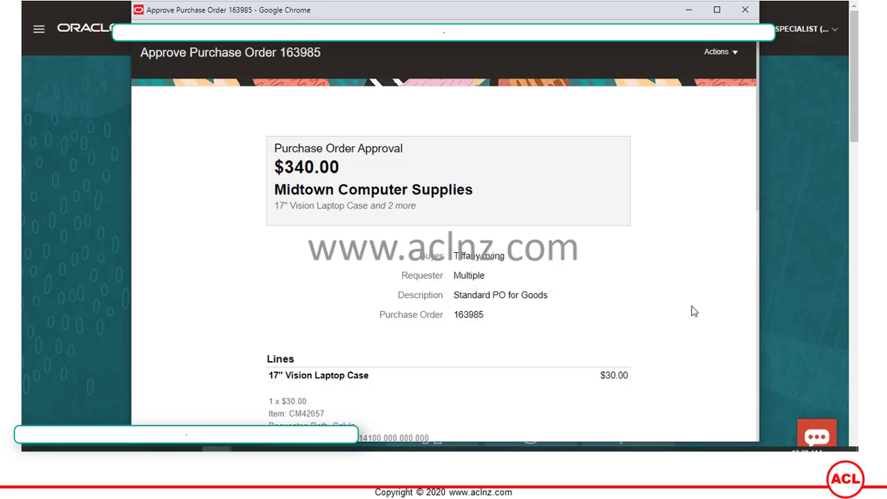
# Check the task's Actions menu to confirm no decision remains, then close the task
pyautogui.scroll(-3, 674, 301)
pyautogui.scroll(-3, 676, 305)
pyautogui.scroll(5, 676, 303)
pyautogui.click(735, 51)
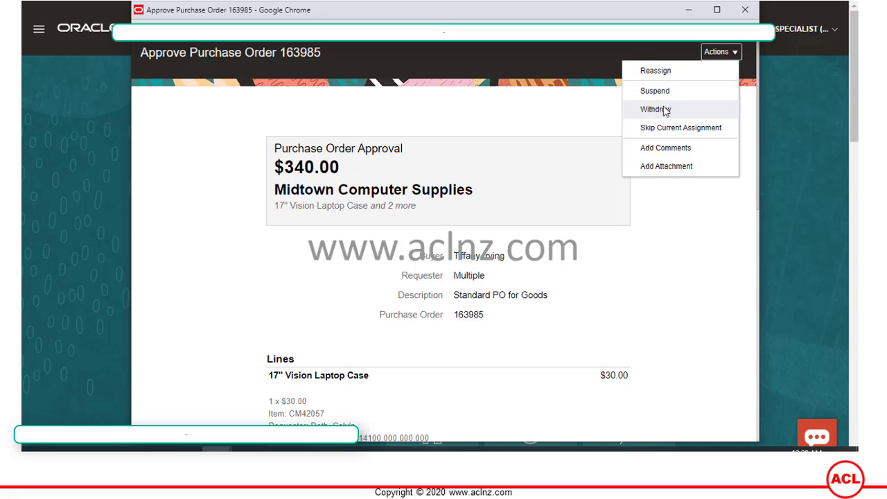
pyautogui.click(544, 120)
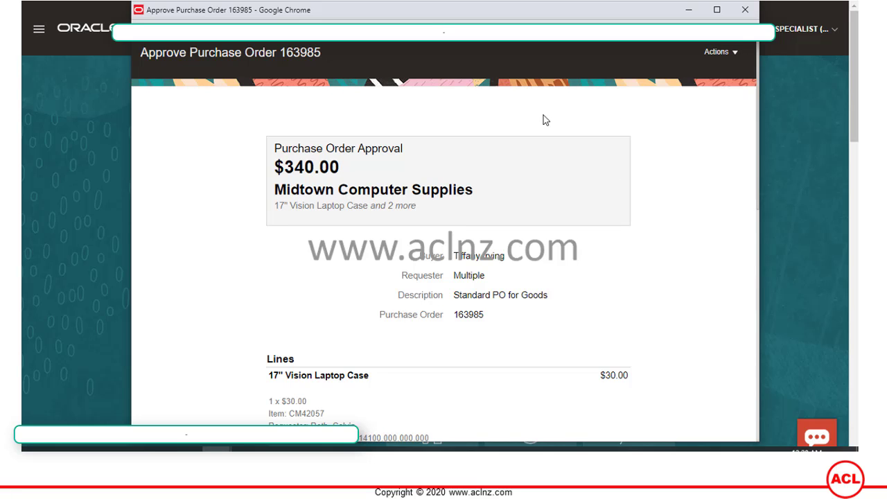
pyautogui.click(745, 10)
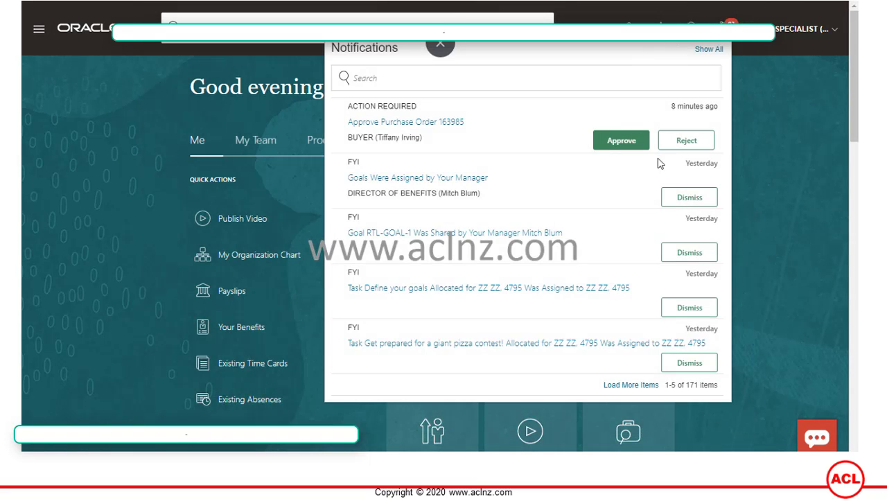
pyautogui.click(758, 117)
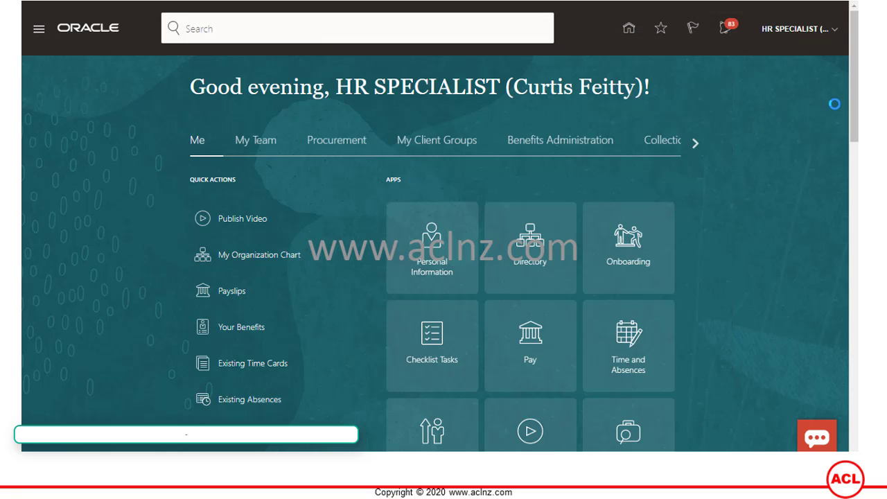
# Sign out of the HR specialist session and confirm
pyautogui.click(835, 31)
pyautogui.click(806, 54)
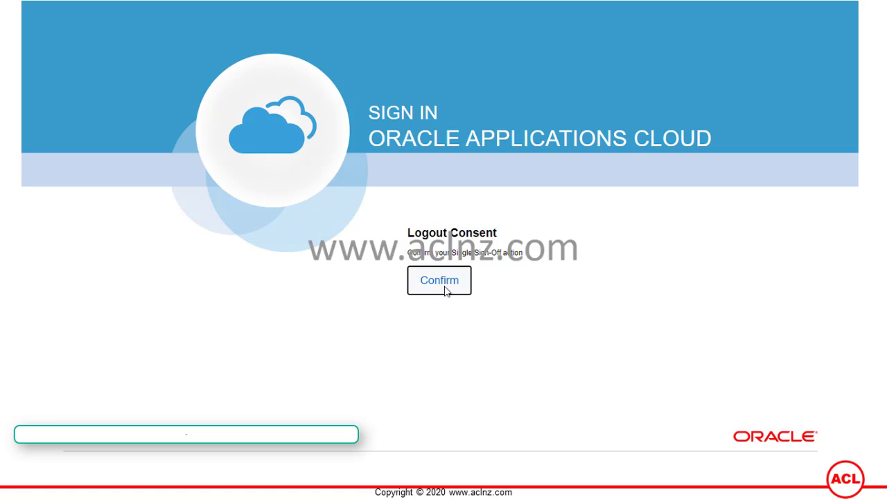
pyautogui.click(444, 288)
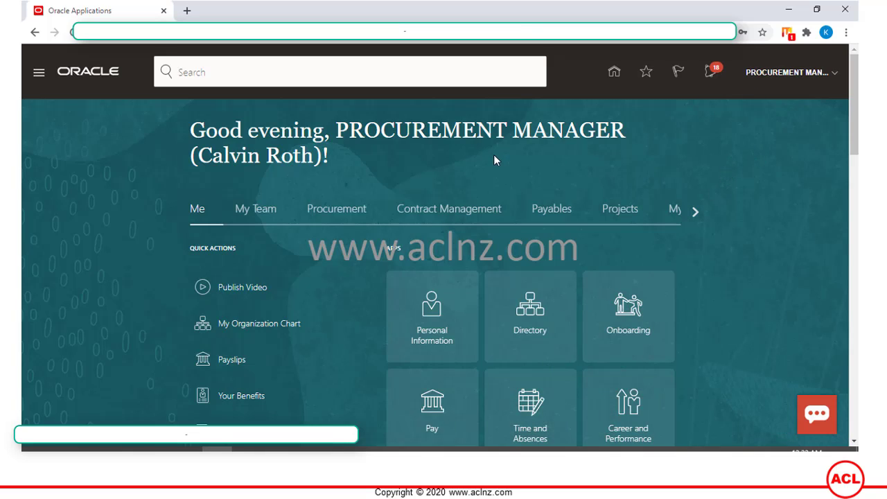
# As procurement manager, open the PO 163985 approval task and scroll through its Approvals section
pyautogui.moveTo(199, 156); pyautogui.dragTo(311, 158)
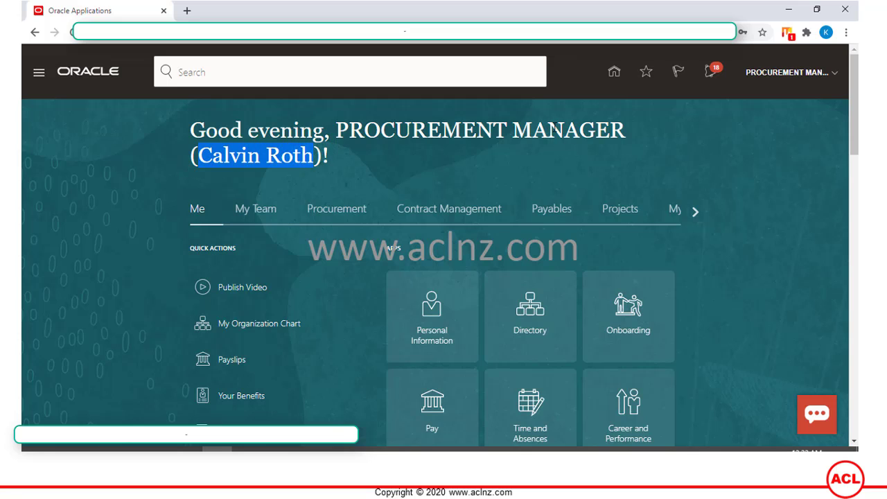
pyautogui.click(752, 134)
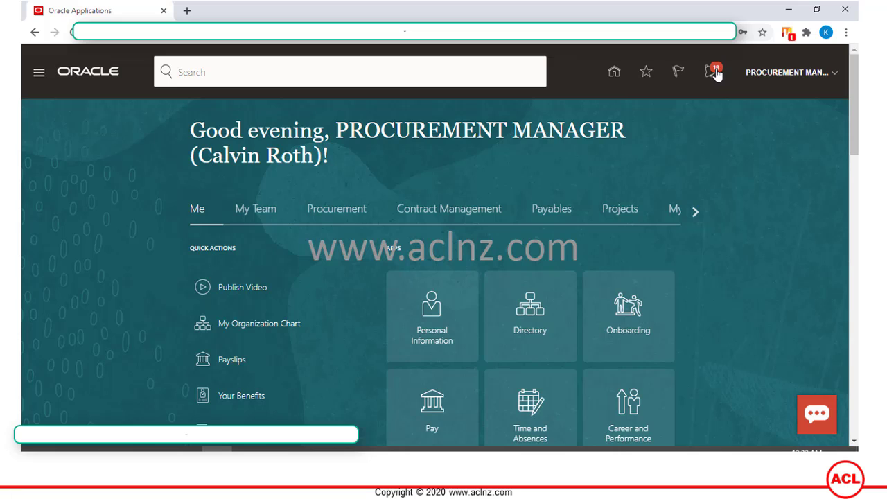
pyautogui.click(718, 75)
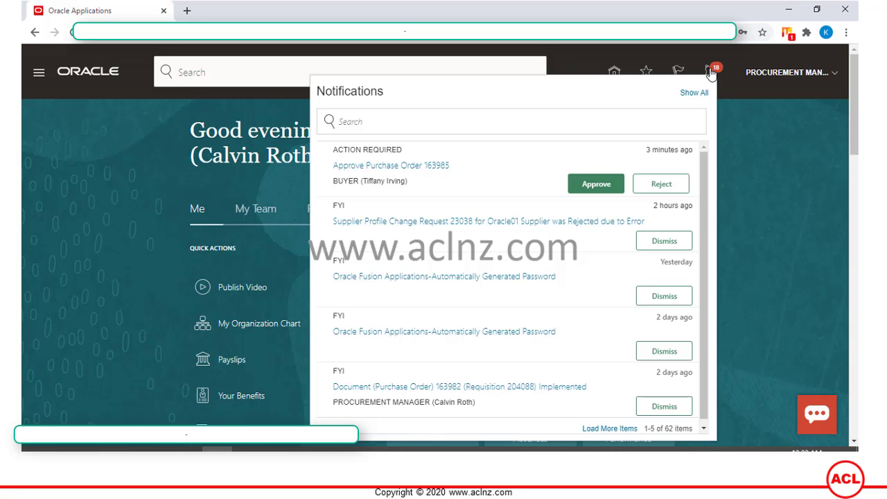
pyautogui.click(375, 166)
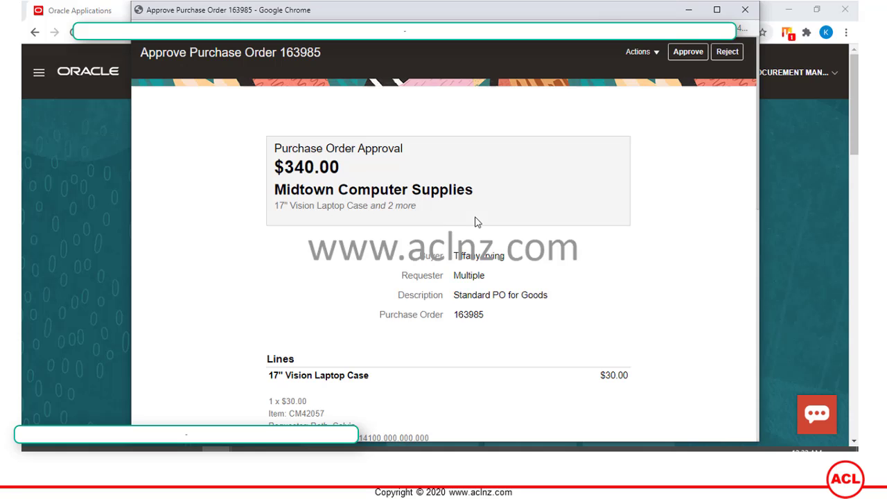
pyautogui.scroll(-7, 475, 222)
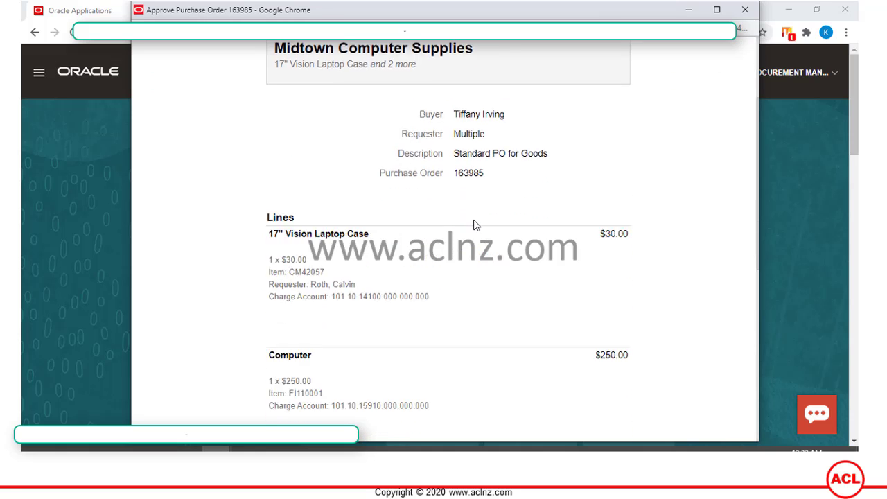
pyautogui.scroll(-1, 476, 223)
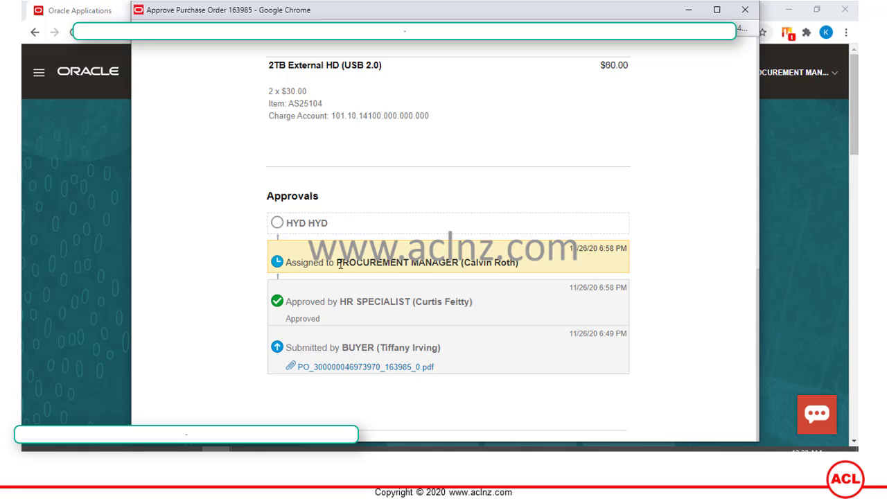
pyautogui.scroll(8, 541, 276)
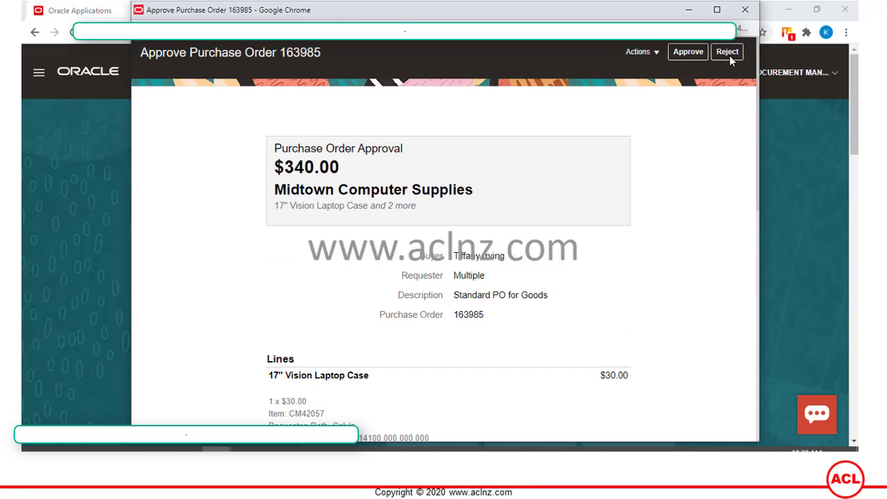
# Approve PO 163985 directly in the Notifications panel, then sign the procurement manager out
pyautogui.click(747, 11)
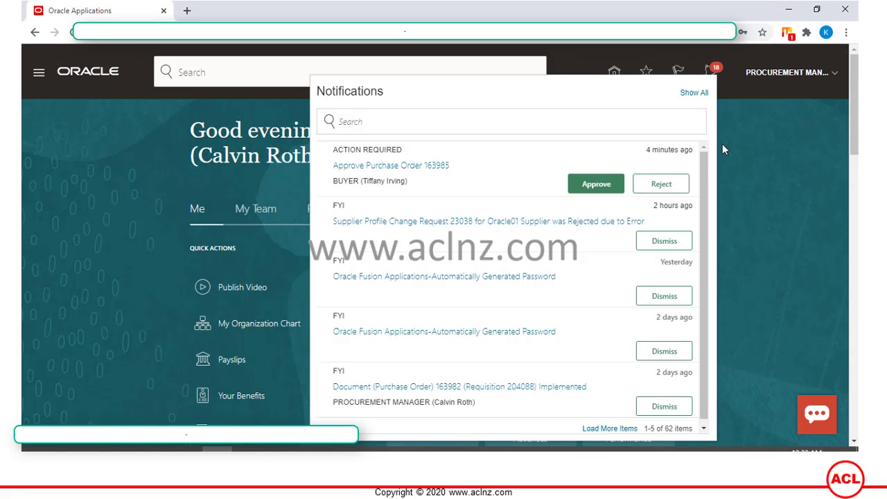
pyautogui.click(595, 187)
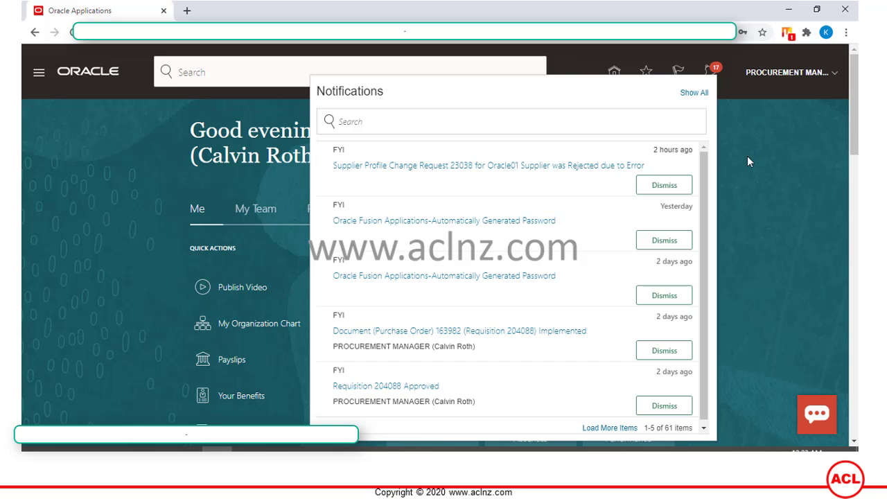
pyautogui.click(747, 161)
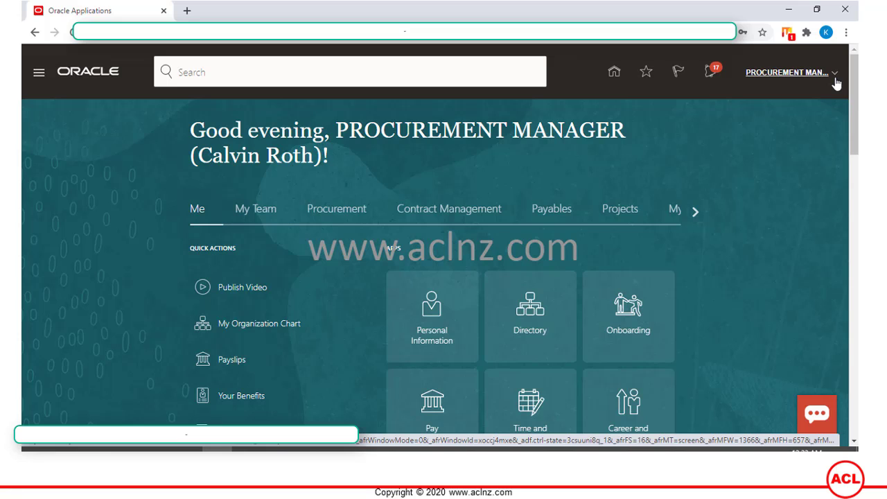
pyautogui.click(836, 84)
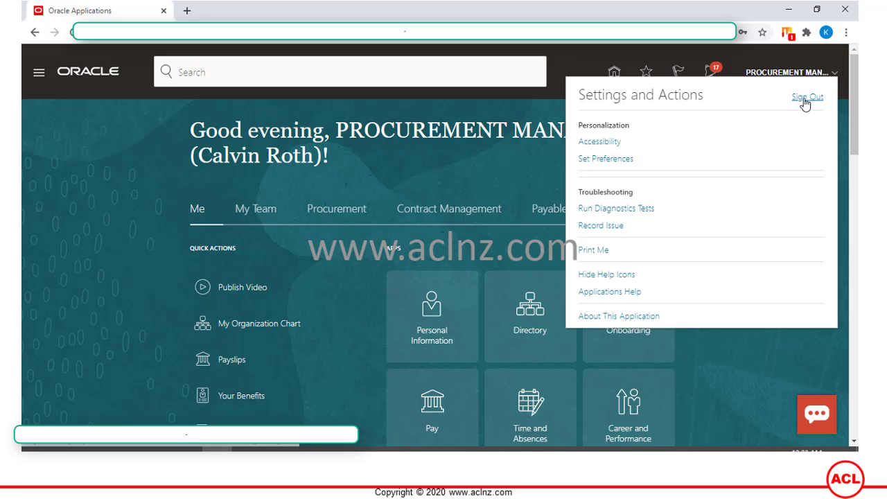
pyautogui.click(805, 97)
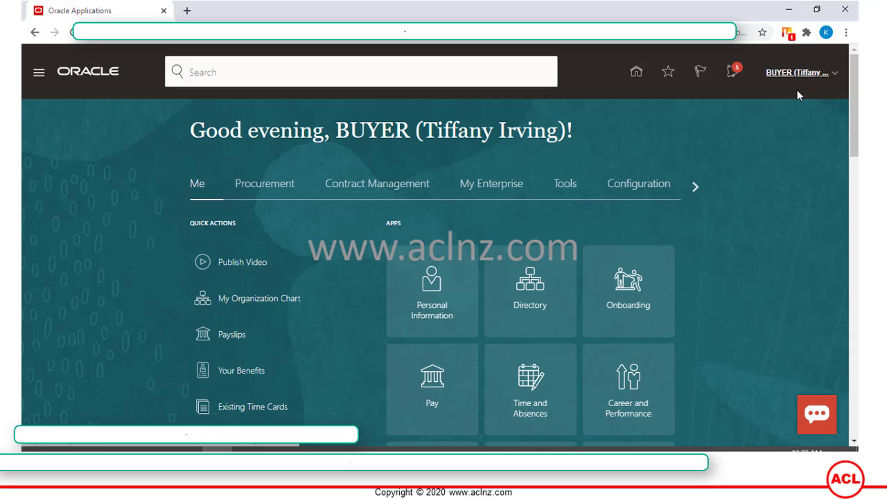
# As buyer, open the Purchase Orders overview and view the one order in the Orders in Process chart
pyautogui.click(735, 72)
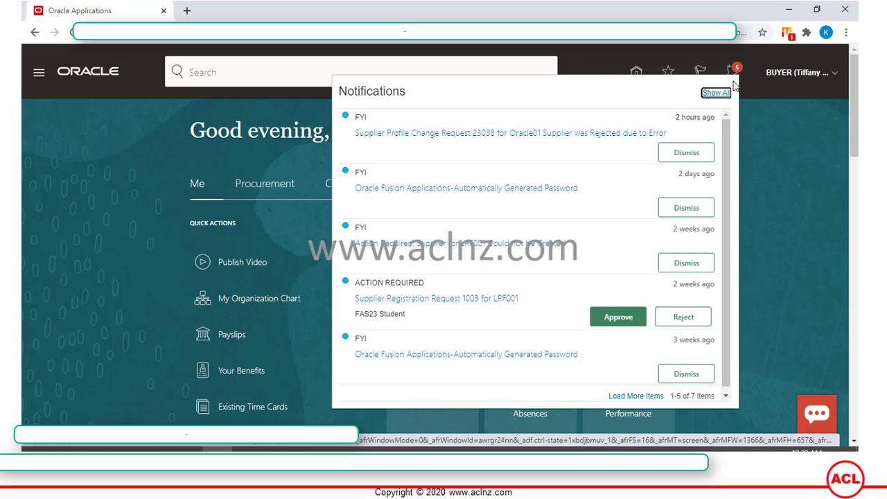
pyautogui.click(779, 126)
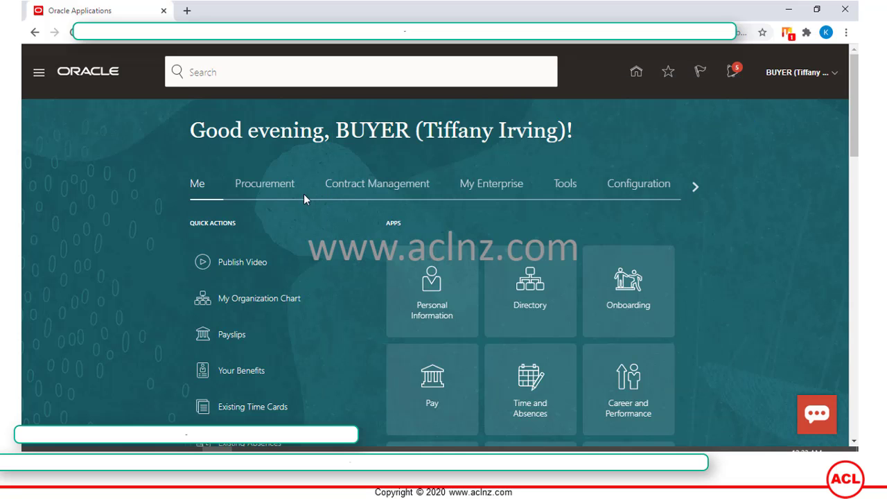
pyautogui.click(272, 192)
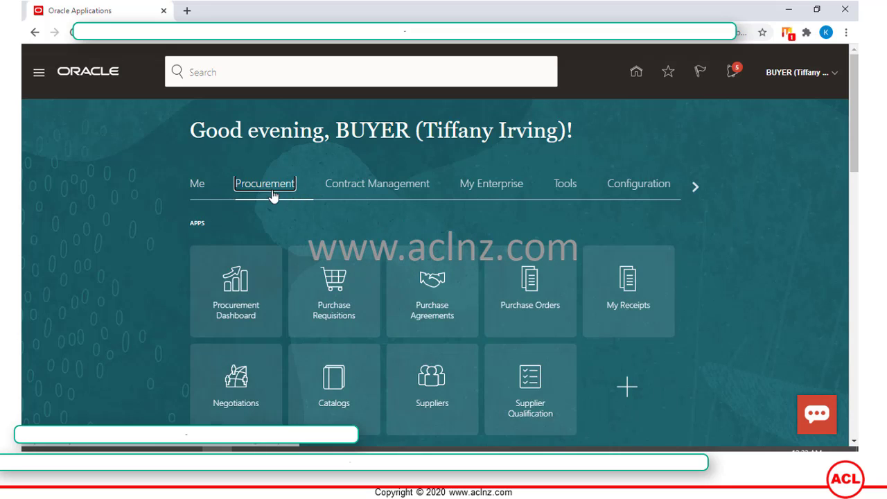
pyautogui.click(534, 297)
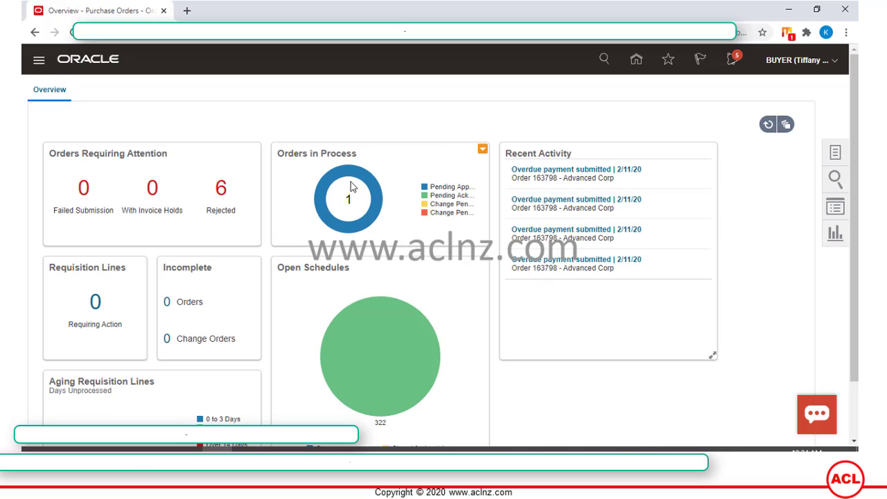
pyautogui.moveTo(354, 179)
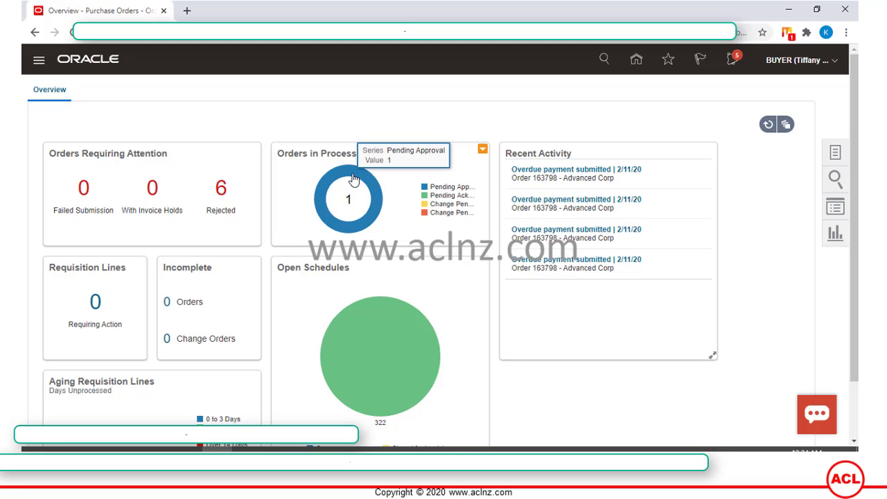
# Open PO 163985's Pending Approval action detail, review its approval stages, and click Done
pyautogui.scroll(-2, 362, 189)
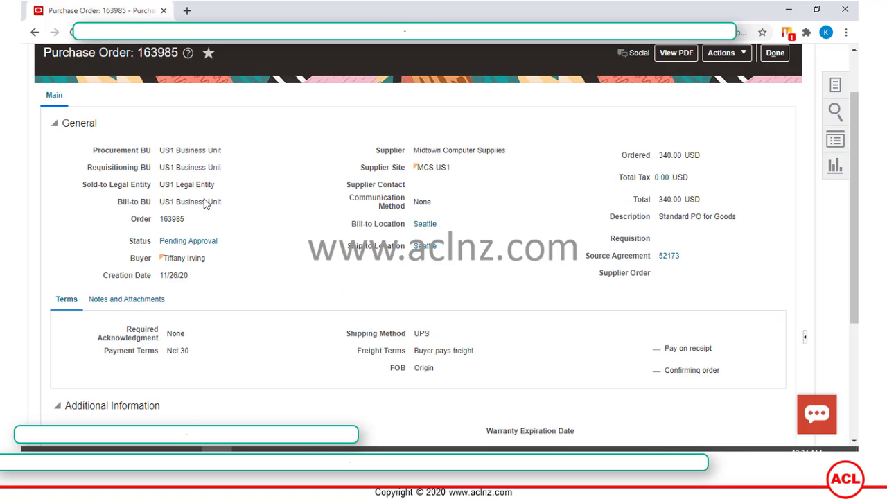
pyautogui.moveTo(173, 220); pyautogui.dragTo(201, 221)
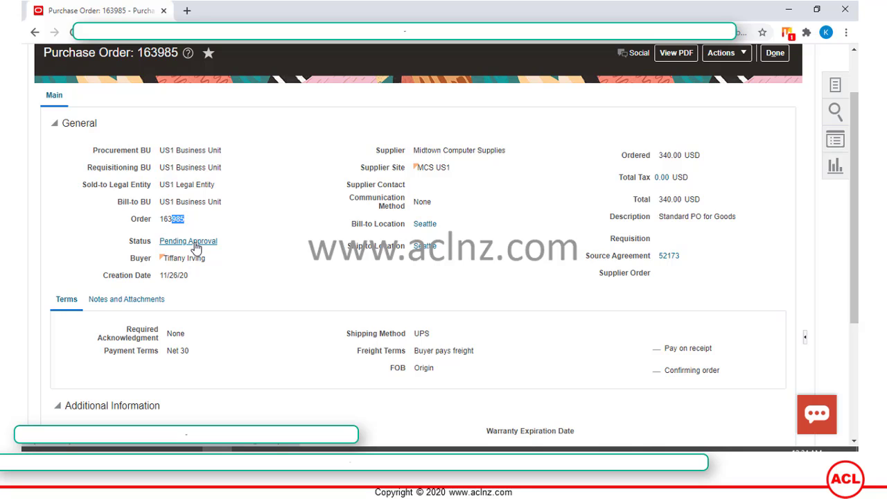
pyautogui.click(196, 248)
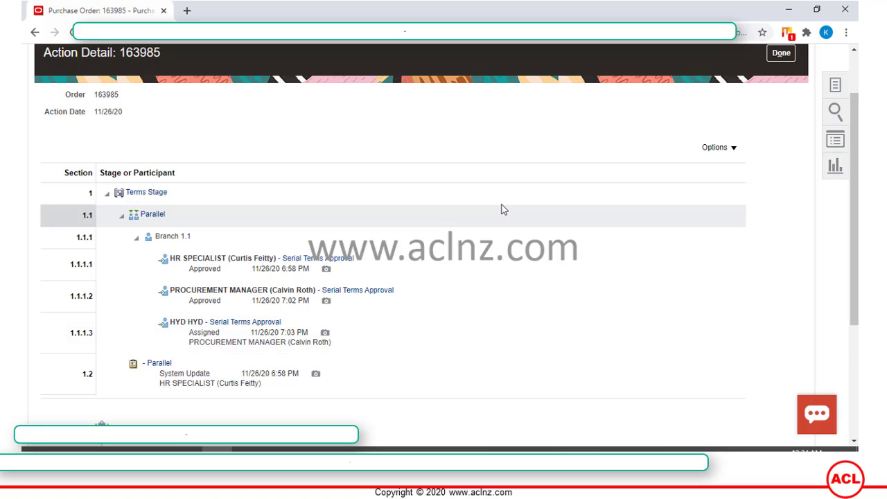
pyautogui.scroll(-3, 565, 246)
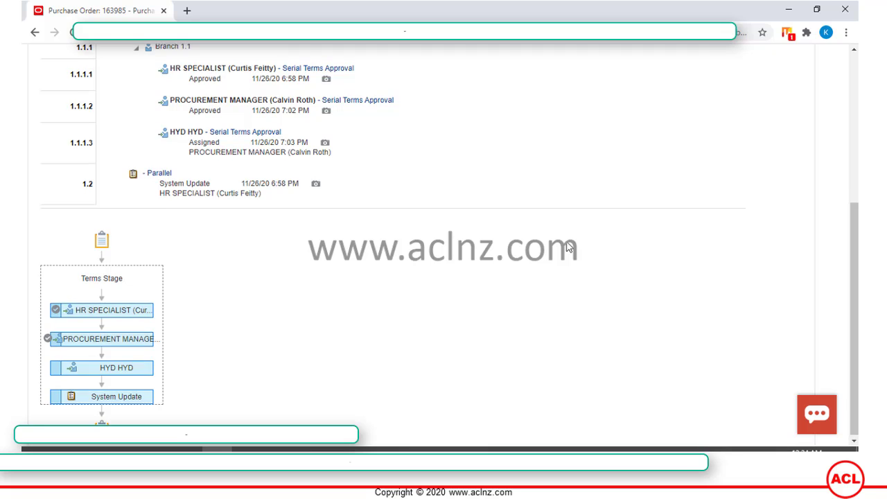
pyautogui.scroll(1, 567, 247)
pyautogui.scroll(1, 567, 247)
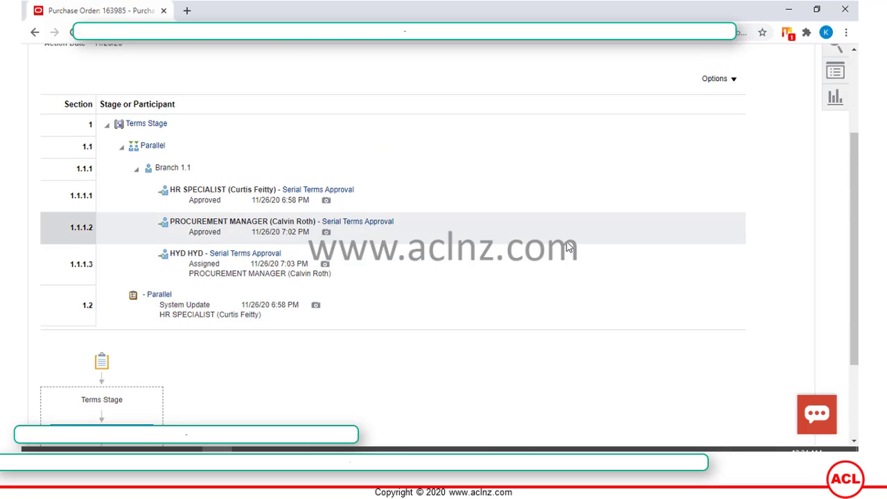
pyautogui.scroll(1, 567, 248)
pyautogui.scroll(1, 567, 248)
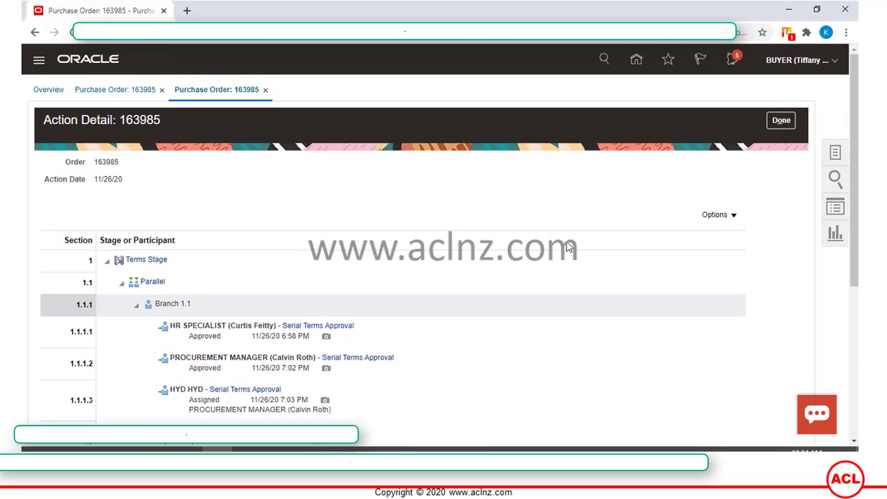
pyautogui.click(777, 121)
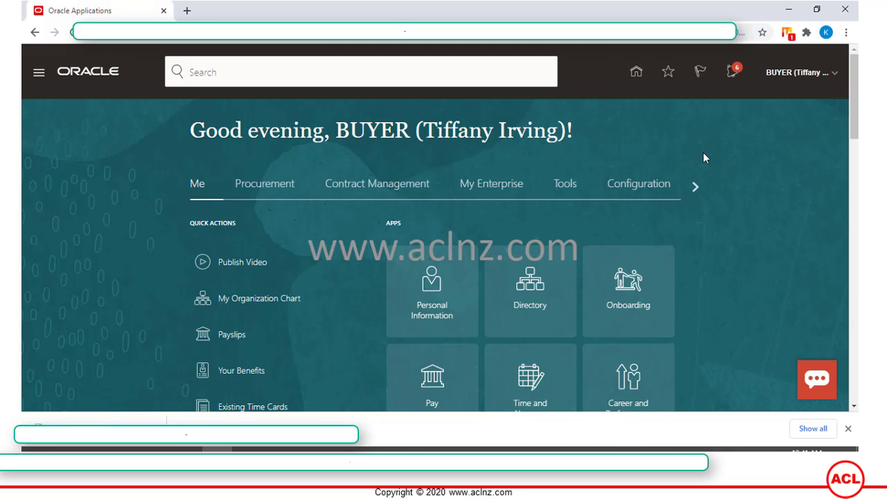
# Read and close the 'Document (Purchase Order) 163985 Implemented' notification
pyautogui.click(734, 71)
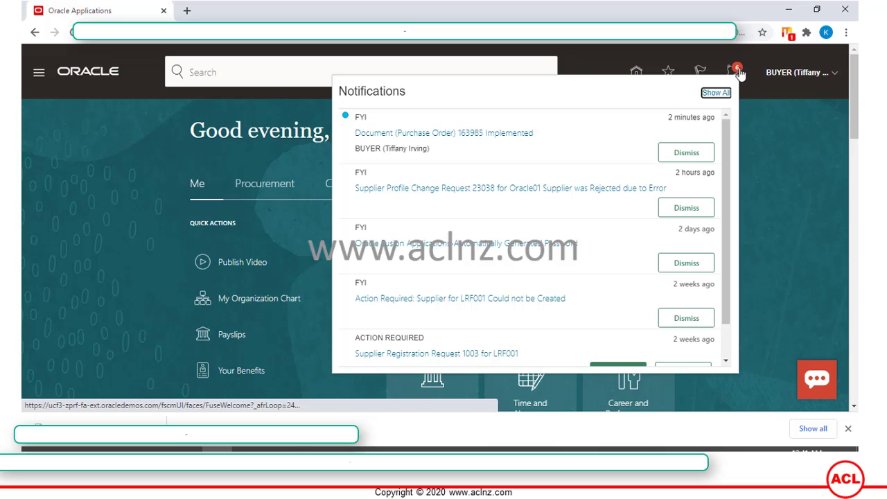
pyautogui.click(456, 135)
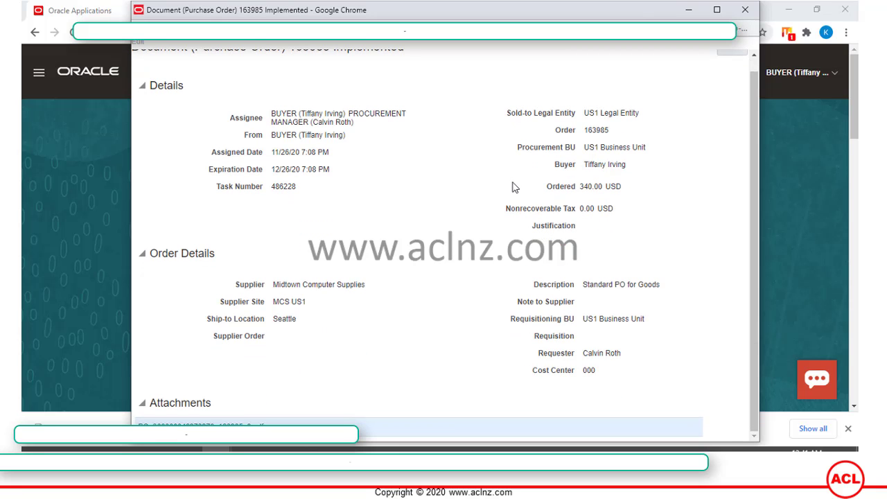
pyautogui.scroll(1, 515, 187)
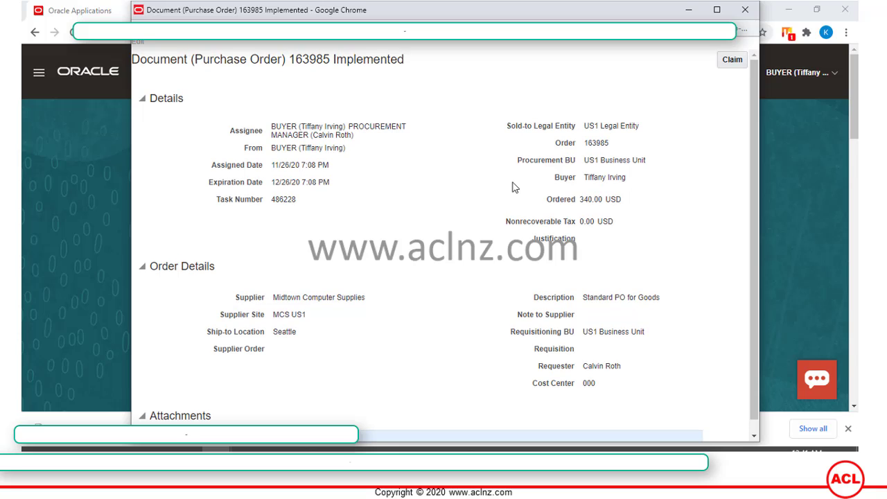
pyautogui.click(746, 9)
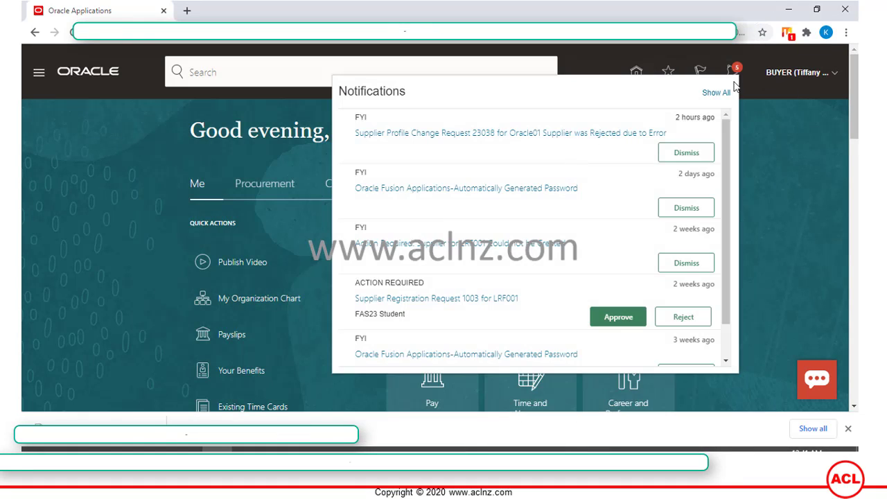
pyautogui.click(132, 205)
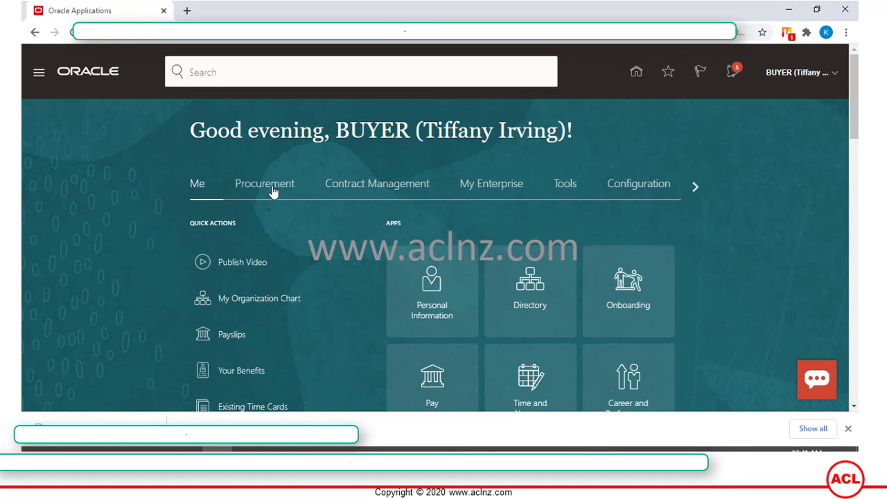
pyautogui.click(272, 187)
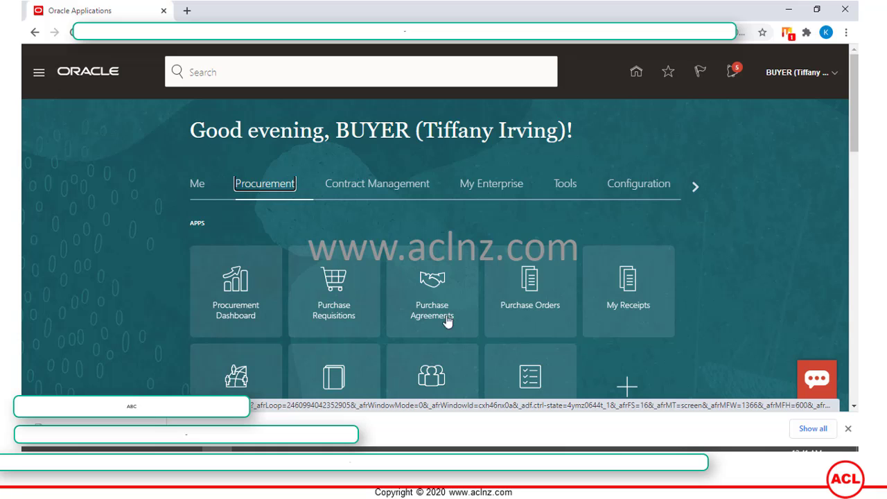
# Open the Purchase Orders overview and check Open Schedules: 322 closed for receiving, 3 open
pyautogui.click(525, 284)
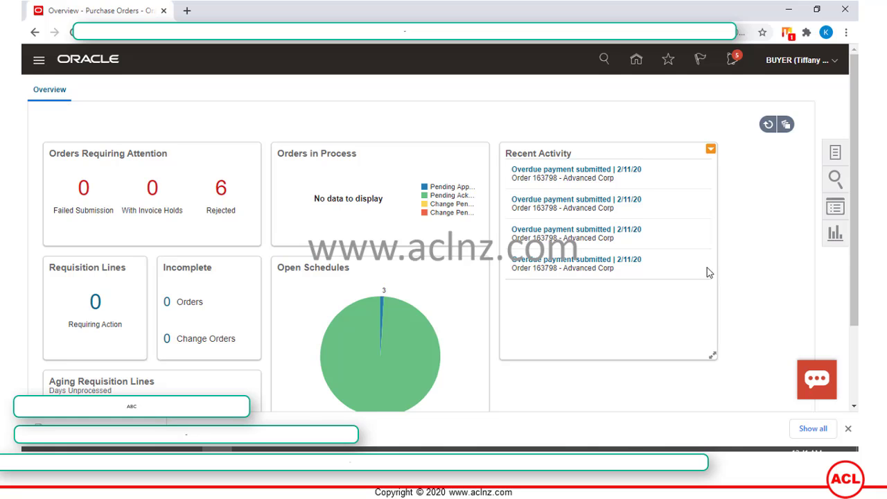
pyautogui.scroll(-1, 743, 271)
pyautogui.moveTo(384, 256)
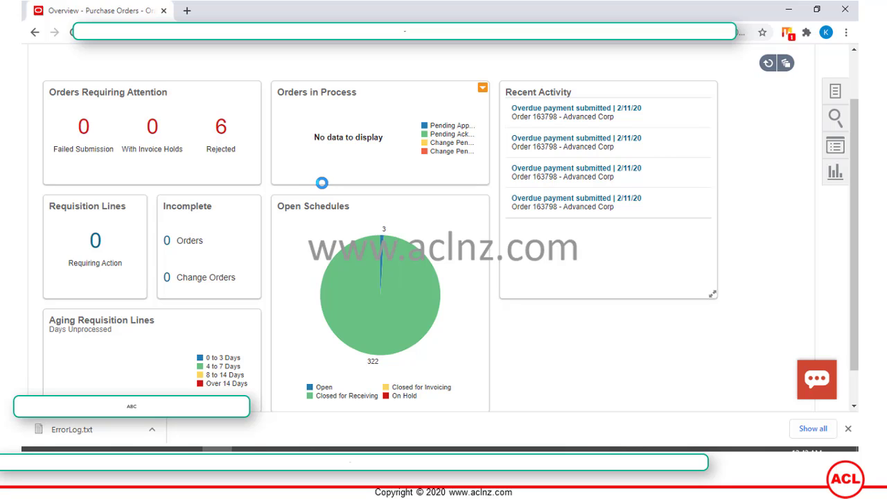
# List order 163985's three open schedules and acknowledge line 1's overdue warning
pyautogui.click(322, 182)
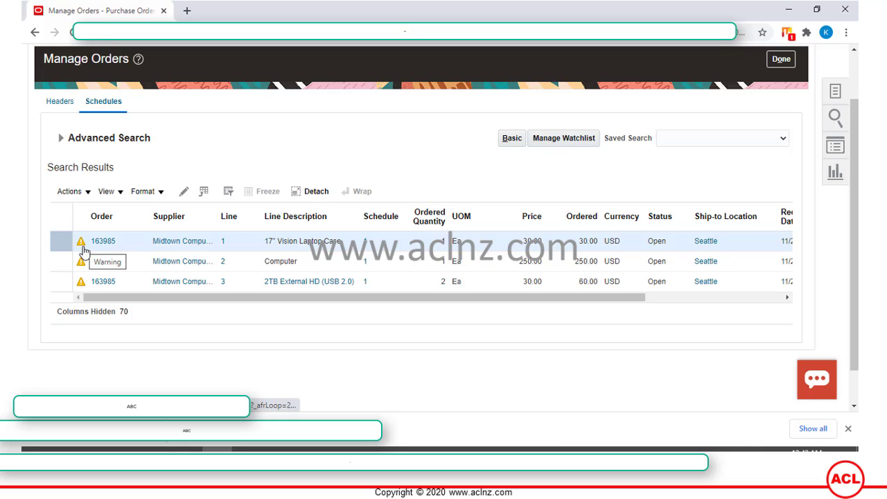
pyautogui.moveTo(81, 262)
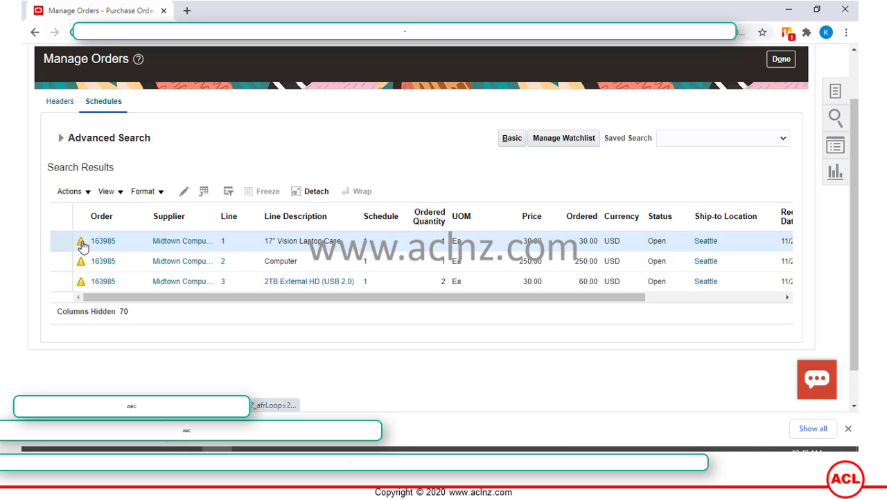
pyautogui.click(82, 244)
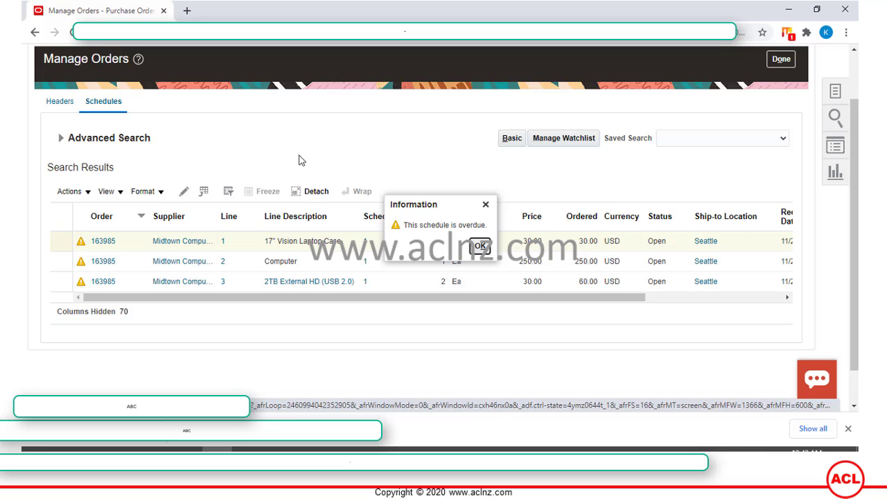
pyautogui.click(480, 248)
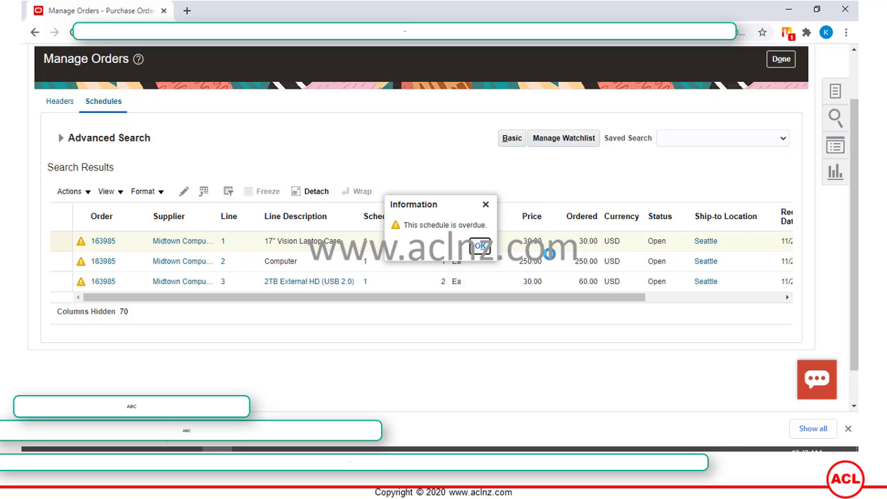
pyautogui.moveTo(628, 303); pyautogui.dragTo(555, 321)
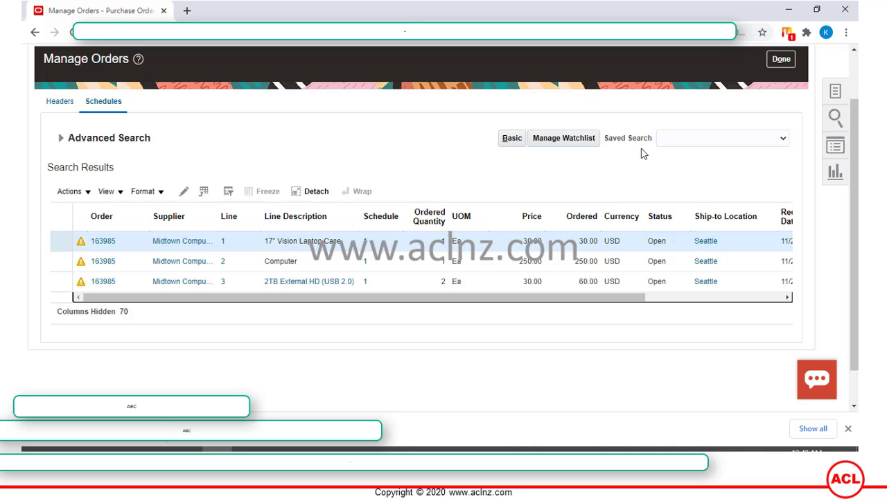
pyautogui.click(835, 97)
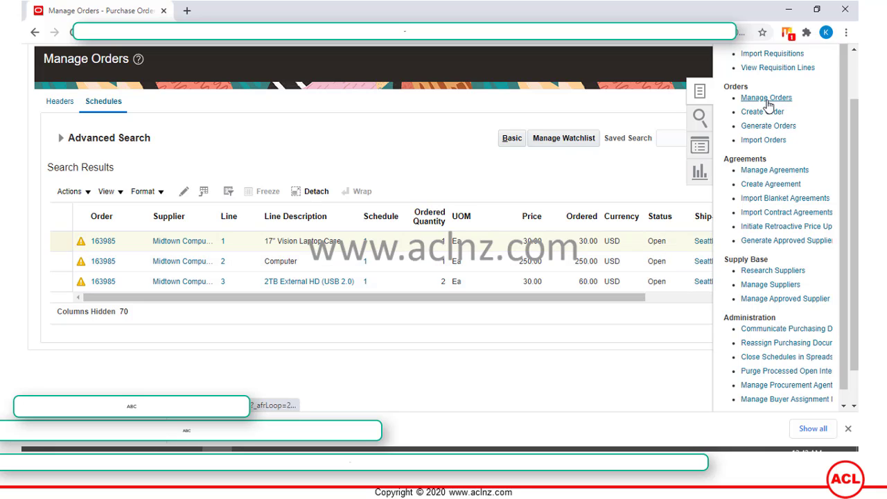
# Search Manage Orders for 163985 and open its Document History from the Open status link
pyautogui.click(767, 99)
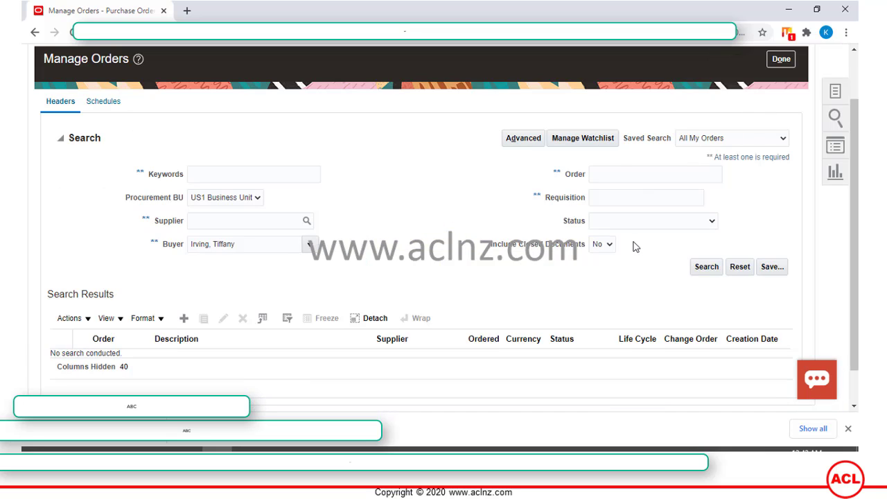
pyautogui.click(617, 174)
pyautogui.write('163985')
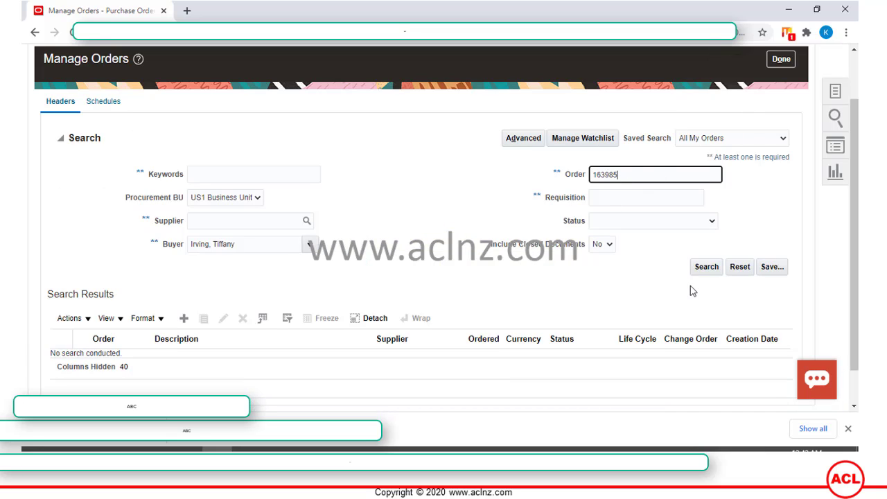
pyautogui.click(707, 266)
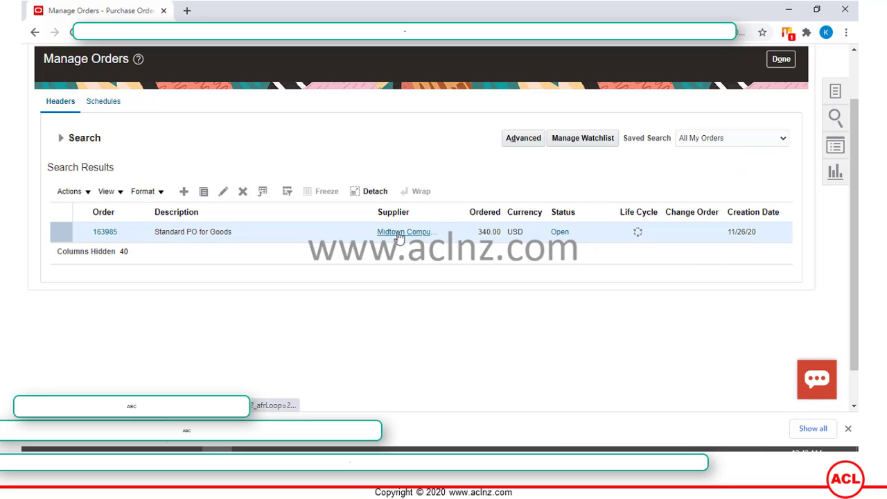
pyautogui.click(560, 232)
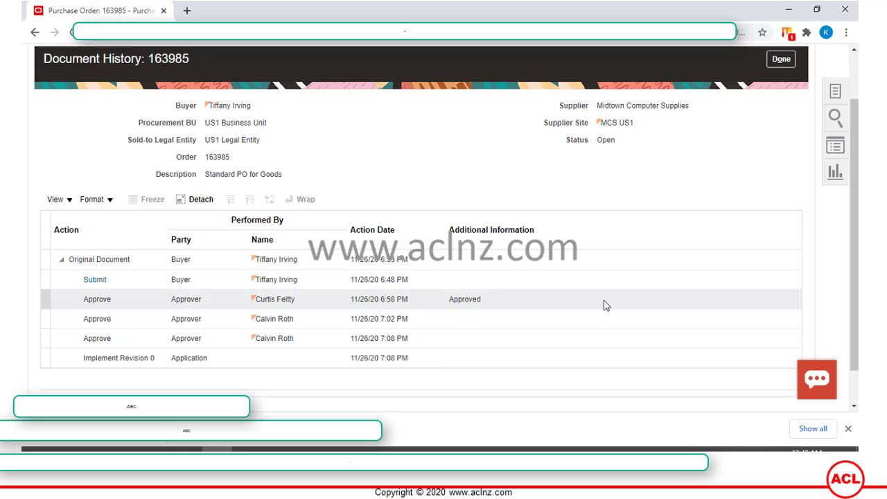
pyautogui.scroll(2, 665, 350)
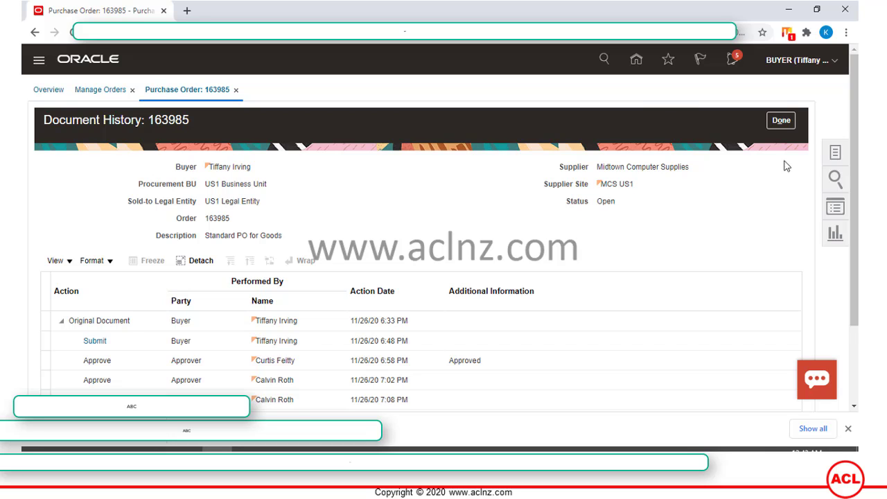
# Close the document history and open purchase order 163985
pyautogui.click(782, 121)
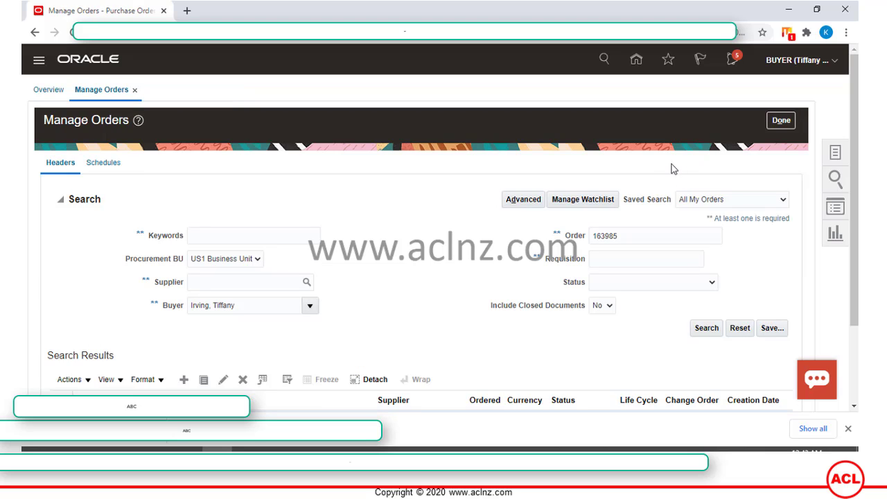
pyautogui.scroll(-1, 295, 275)
pyautogui.scroll(-1, 295, 276)
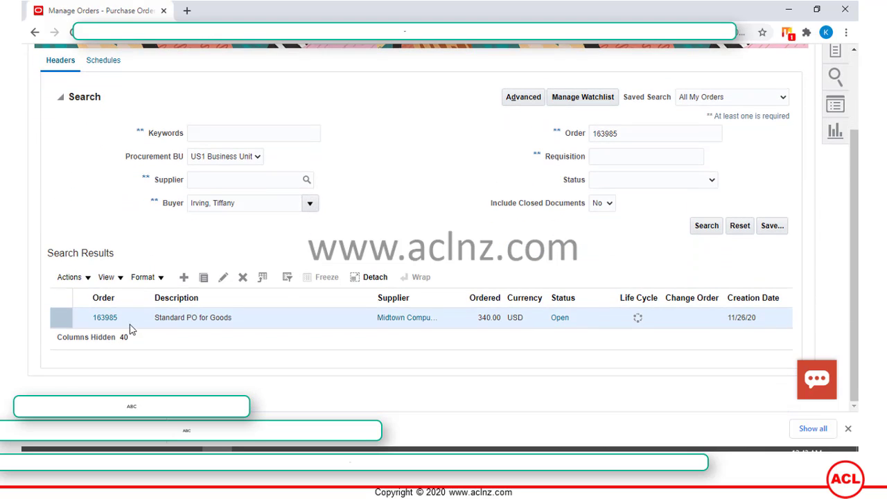
pyautogui.click(105, 317)
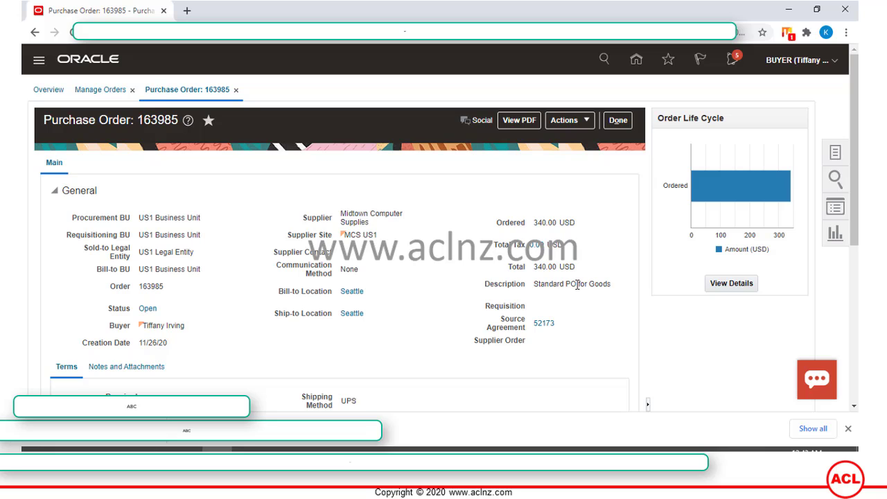
# Verify line 3 has quantity 2, then bring up the order's Actions list
pyautogui.click(586, 121)
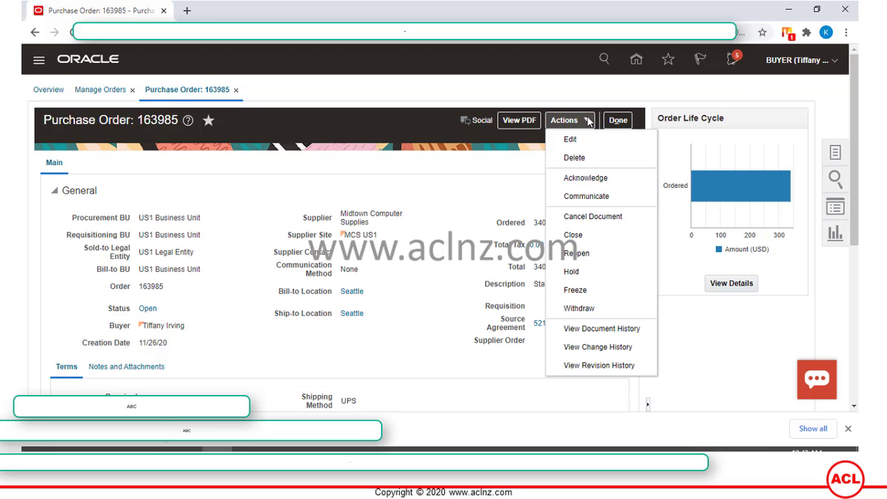
pyautogui.click(494, 174)
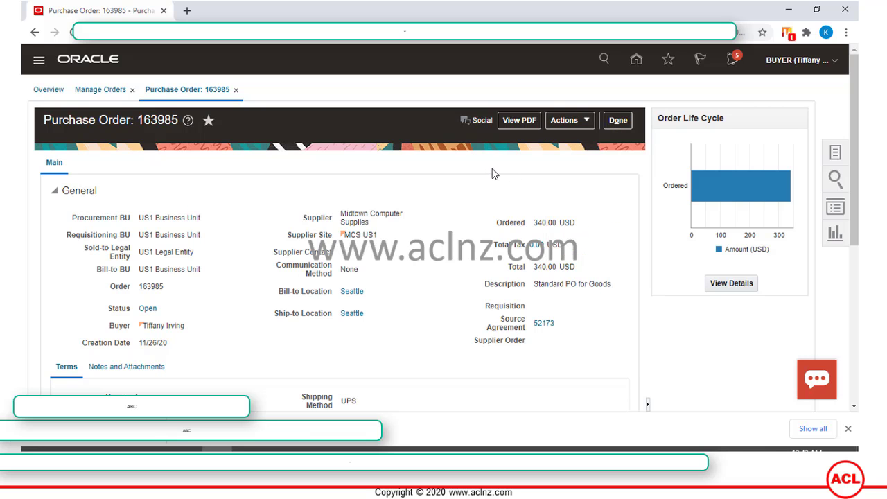
pyautogui.scroll(-1, 488, 196)
pyautogui.scroll(-4, 488, 196)
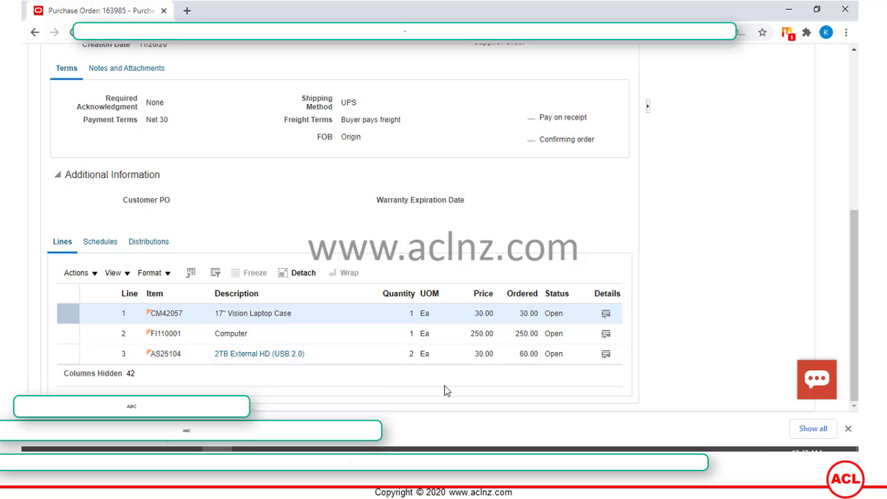
pyautogui.click(411, 355)
pyautogui.write('2')
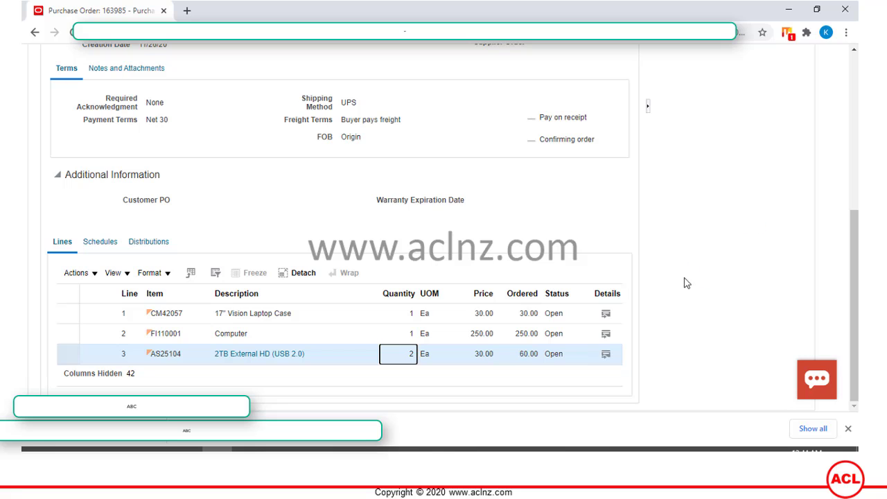
pyautogui.scroll(5, 693, 288)
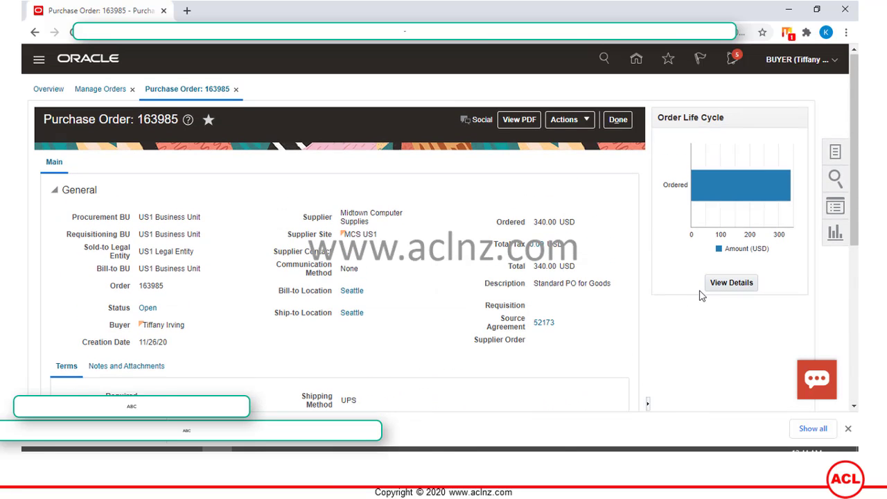
pyautogui.click(585, 124)
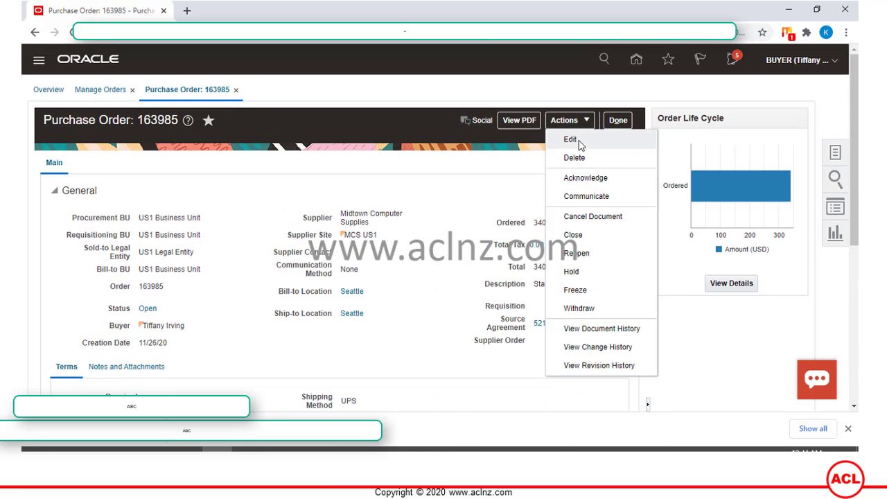
# Edit purchase order 163985, accepting the warning to create change order 1
pyautogui.click(579, 141)
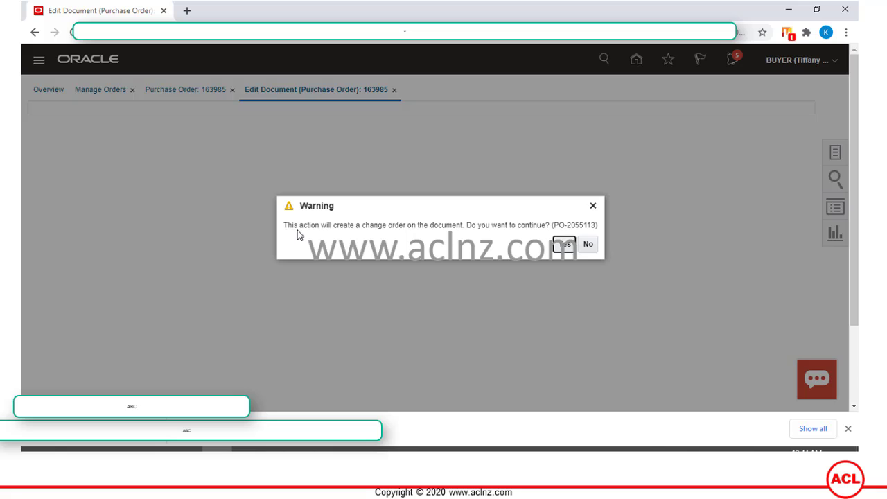
pyautogui.click(563, 244)
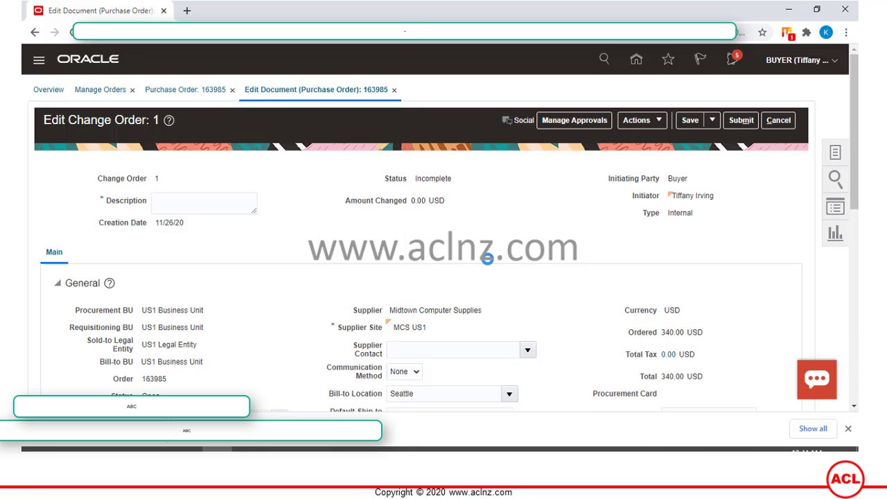
pyautogui.scroll(-10, 488, 261)
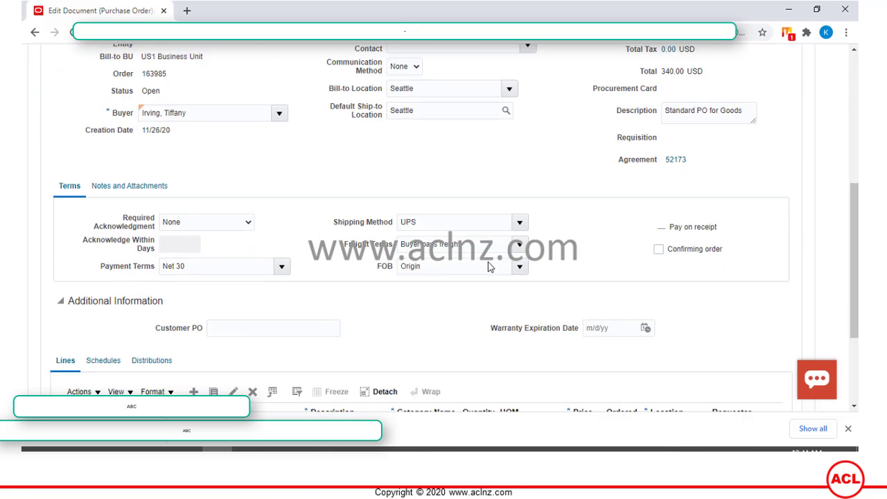
pyautogui.scroll(-1, 488, 263)
# Reduce line 3's quantity from 2 to 1, bringing the total to 310.00 USD
pyautogui.click(490, 334)
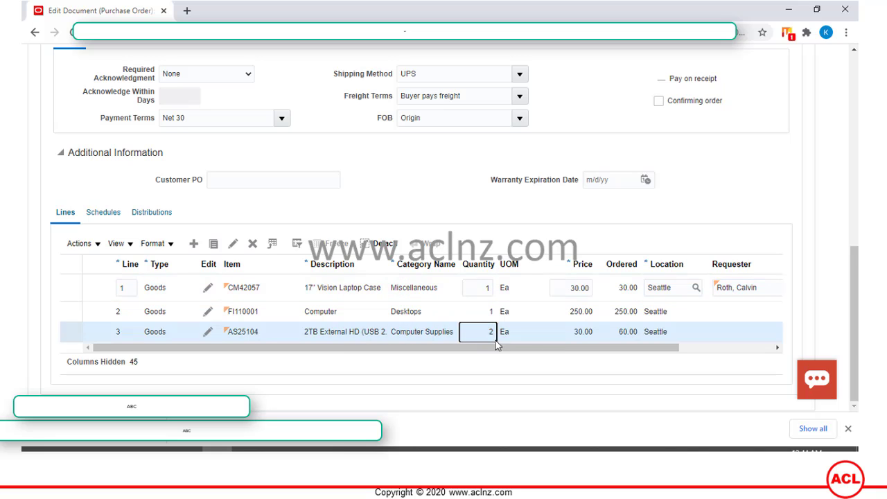
pyautogui.write('1')
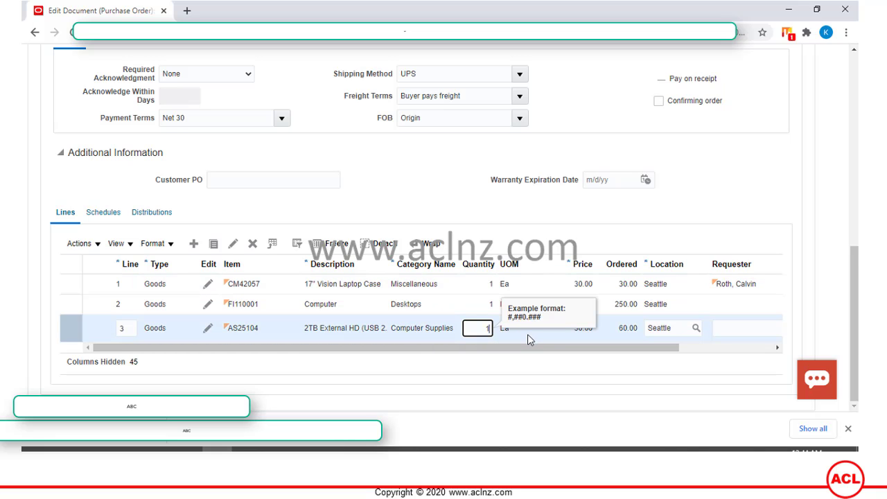
pyautogui.press('Tab')
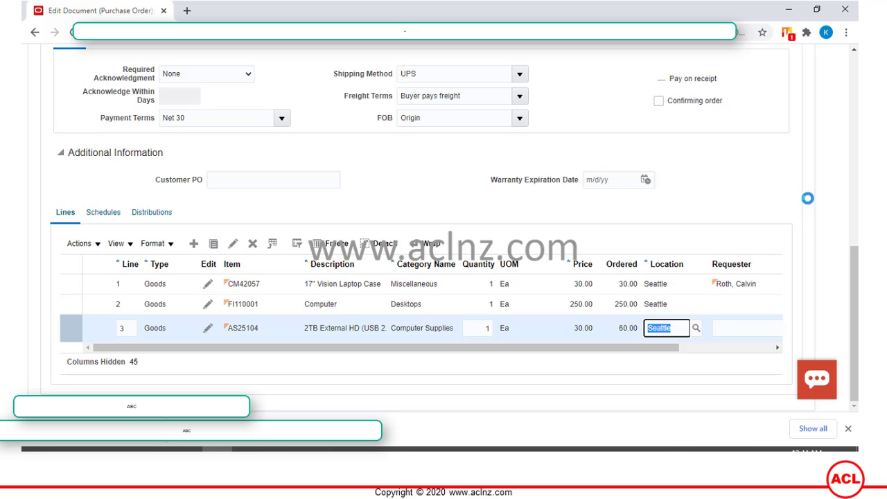
pyautogui.scroll(6, 808, 201)
pyautogui.scroll(2, 808, 201)
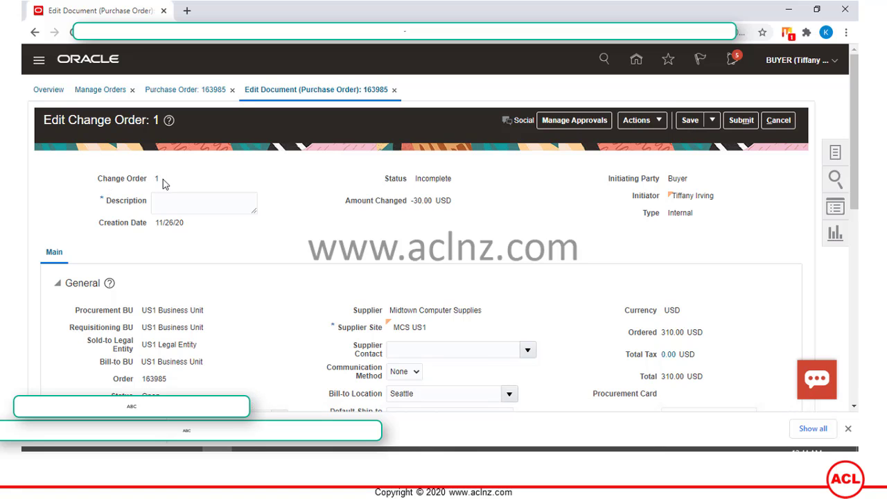
# Save change order 1 with description 'Changed Line 3 for External HDD from QQty 2 to 1'
pyautogui.click(690, 120)
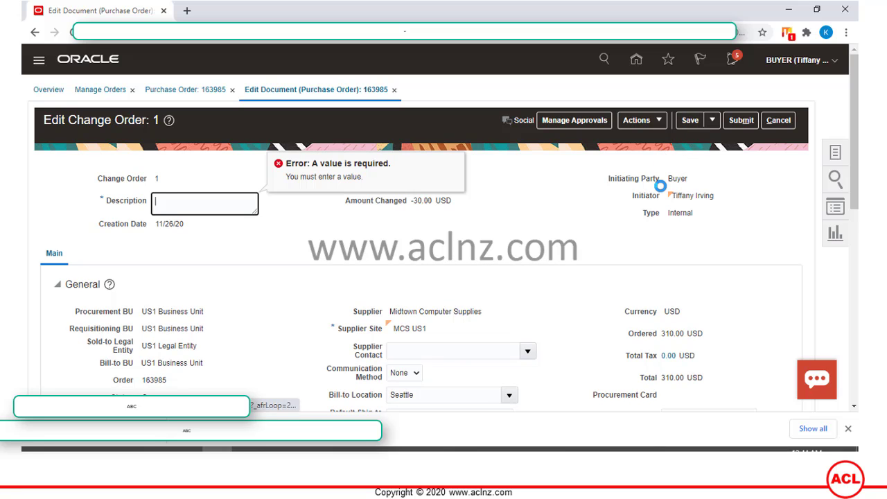
pyautogui.click(189, 210)
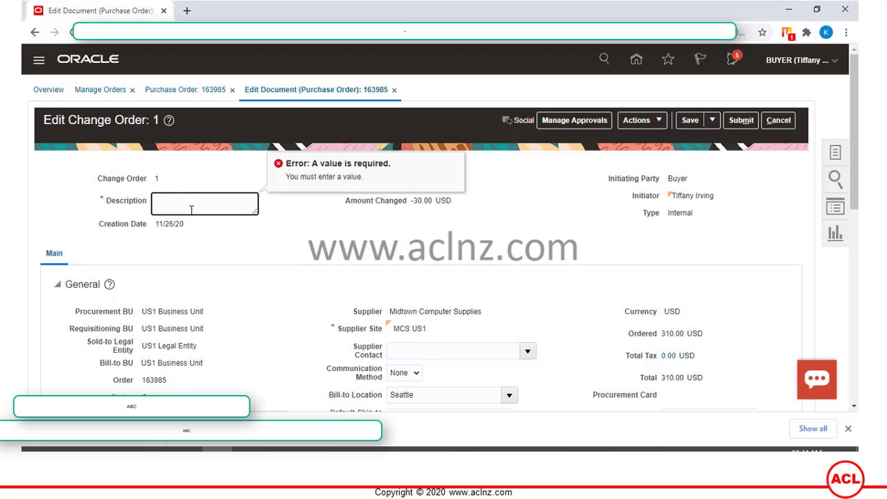
pyautogui.write('Changed')
pyautogui.write('Line 3 for External H')
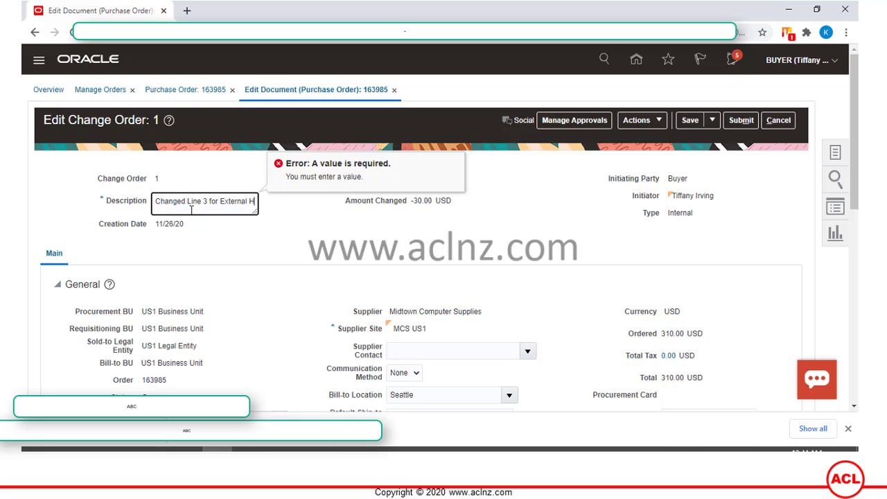
pyautogui.write('DD')
pyautogui.write('2 to 1')
pyautogui.click(690, 122)
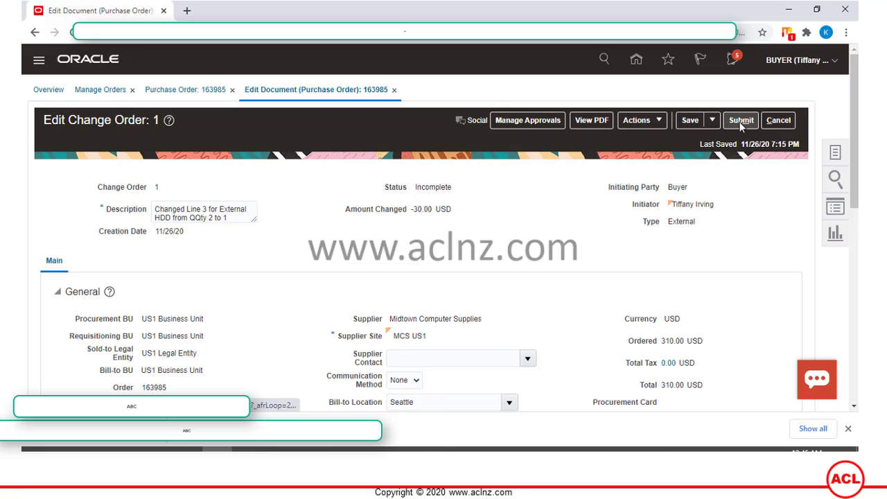
# Review the approvers, submit change order 1 for approval, and acknowledge the confirmation
pyautogui.click(534, 122)
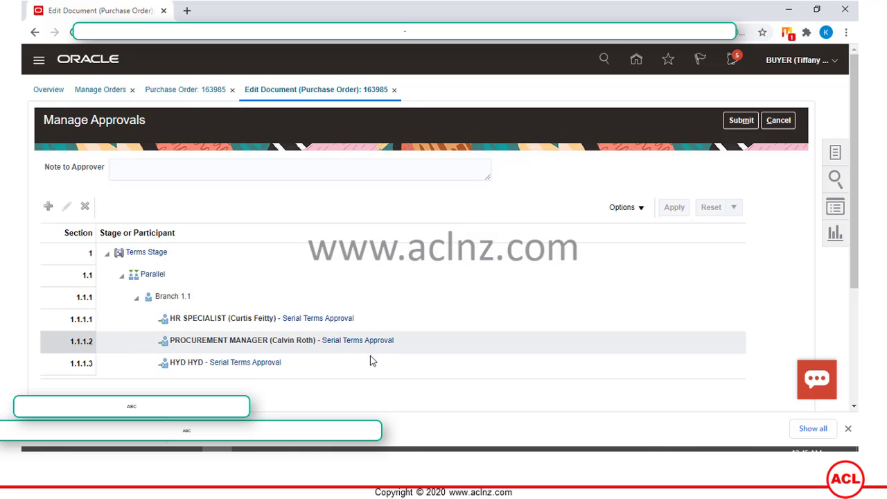
pyautogui.scroll(-1, 638, 326)
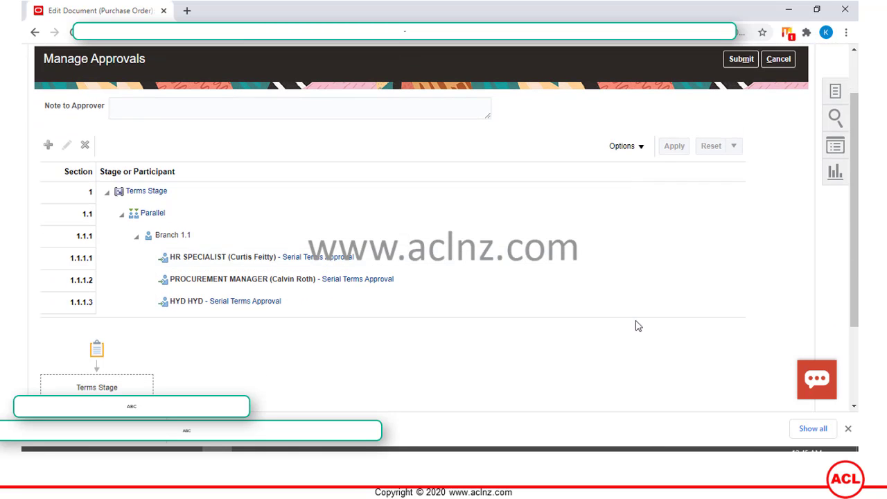
pyautogui.click(737, 61)
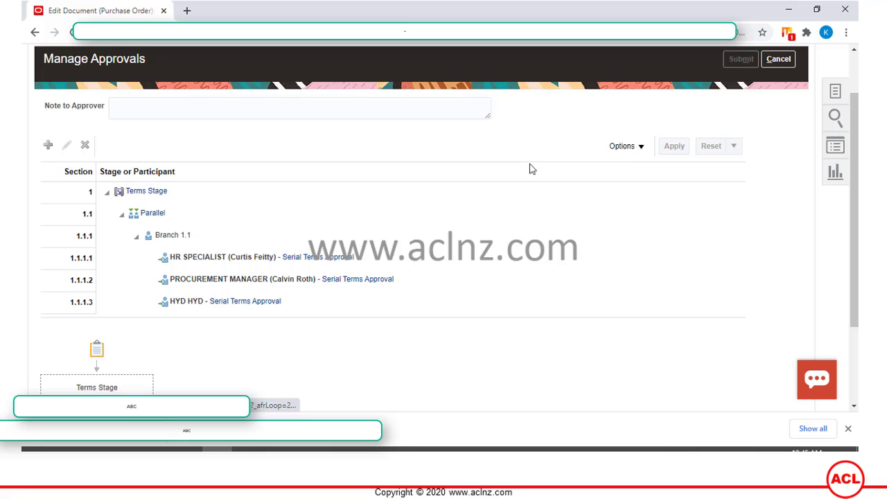
pyautogui.scroll(-2, 532, 175)
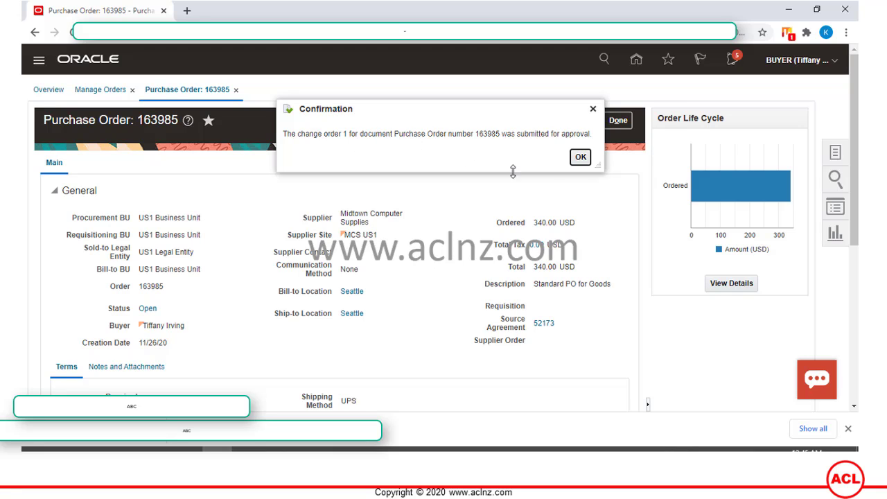
pyautogui.click(581, 157)
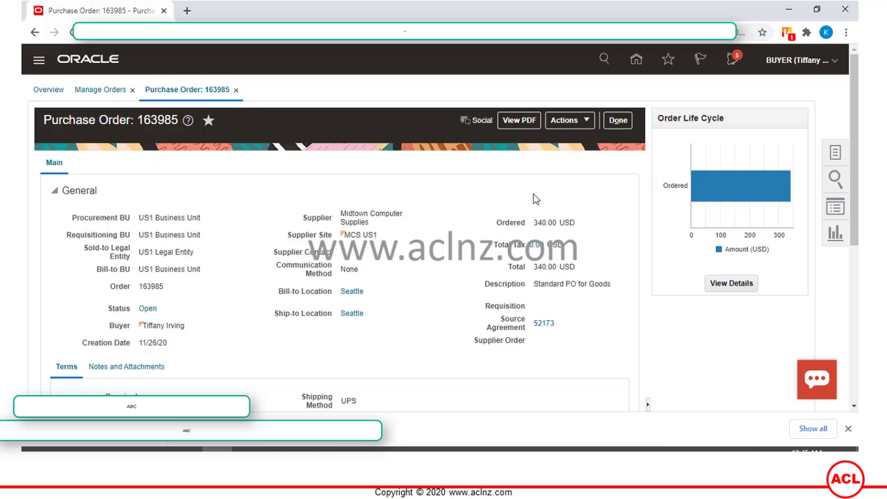
# Attempt to view document history, dismiss the record-modified error, and leave the order page
pyautogui.click(592, 121)
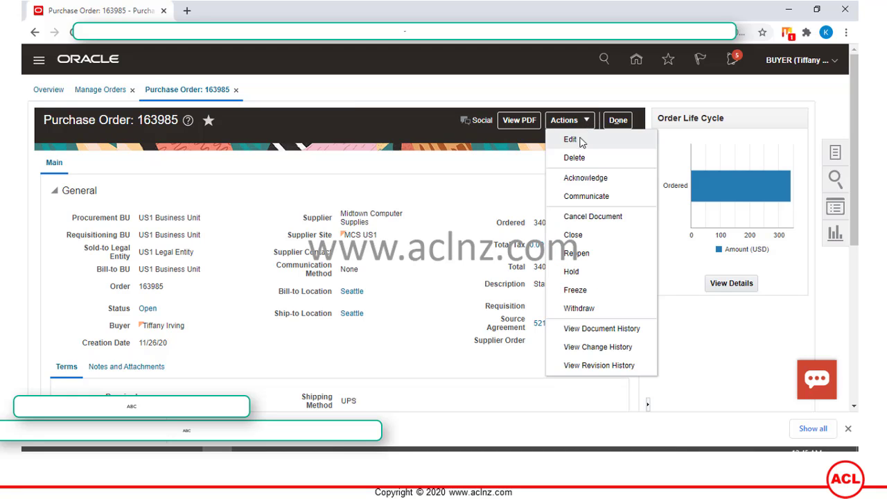
pyautogui.click(594, 331)
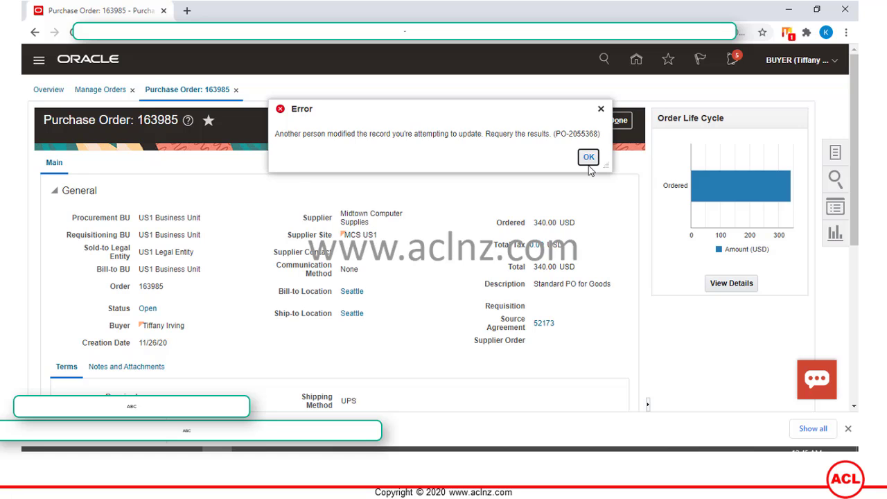
pyautogui.click(589, 158)
pyautogui.click(618, 120)
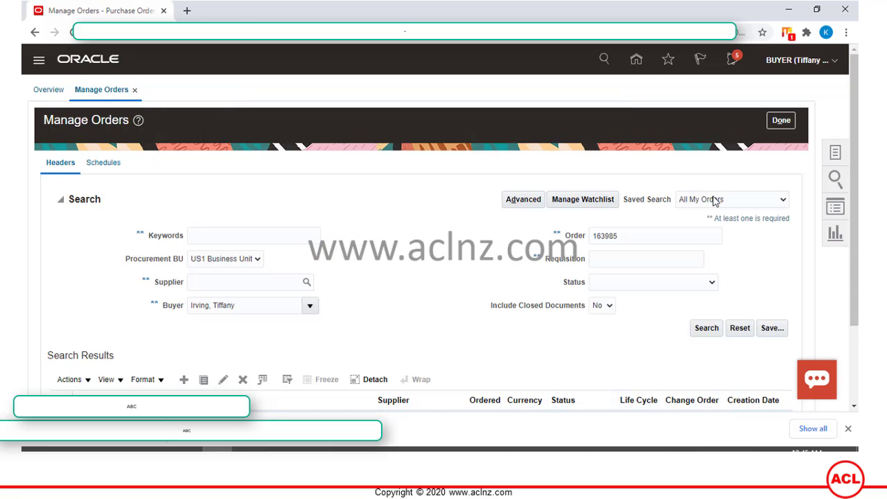
# Search for order 163985 and confirm its notice shows change order 1 pending
pyautogui.click(705, 328)
pyautogui.scroll(-3, 470, 240)
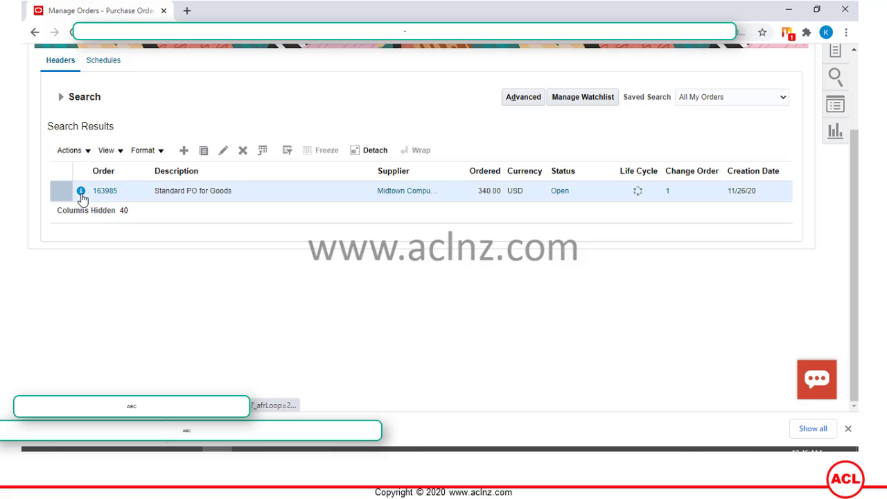
pyautogui.moveTo(81, 197)
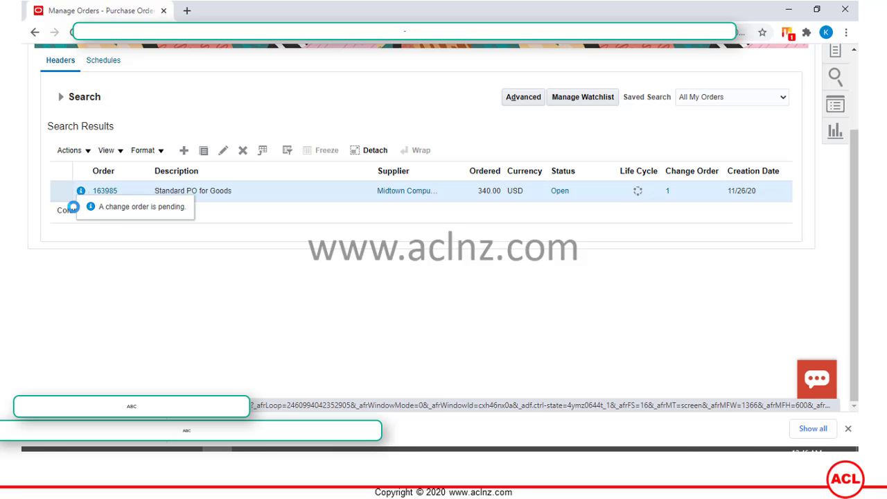
pyautogui.click(82, 194)
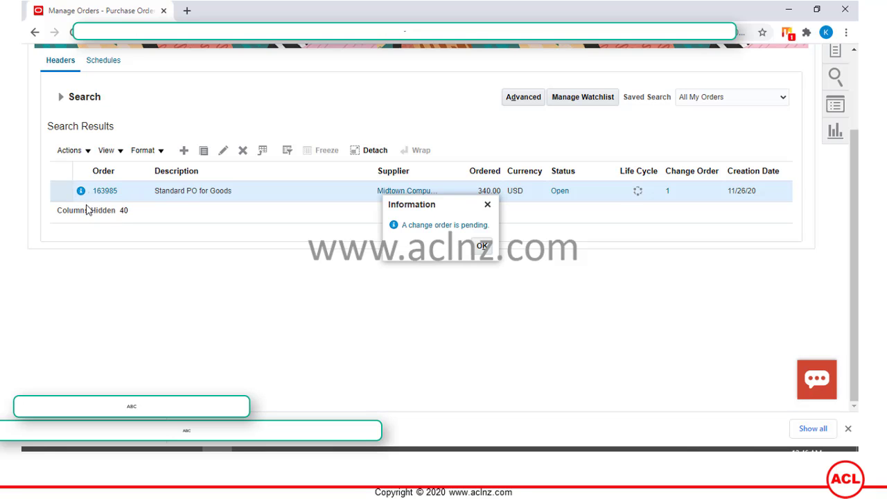
pyautogui.click(484, 248)
pyautogui.scroll(2, 590, 316)
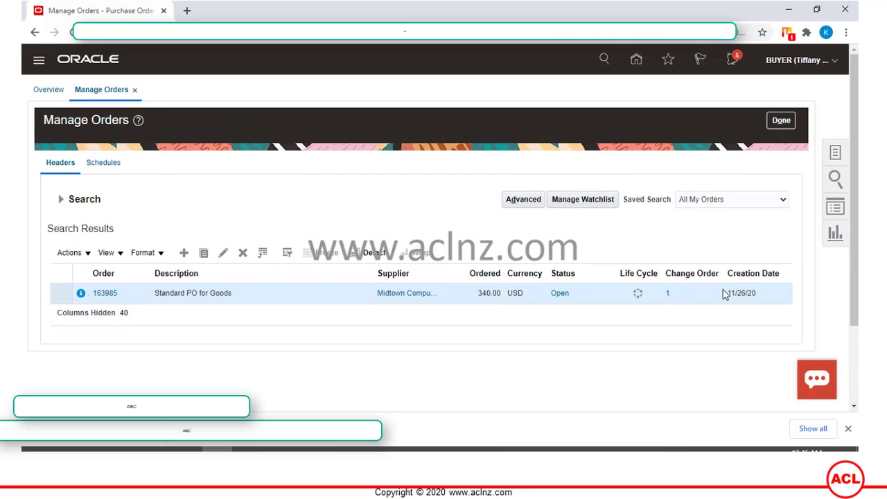
# Review order 163985's life cycle: 340.00 USD ordered, no shipments, receipts or invoices
pyautogui.click(637, 294)
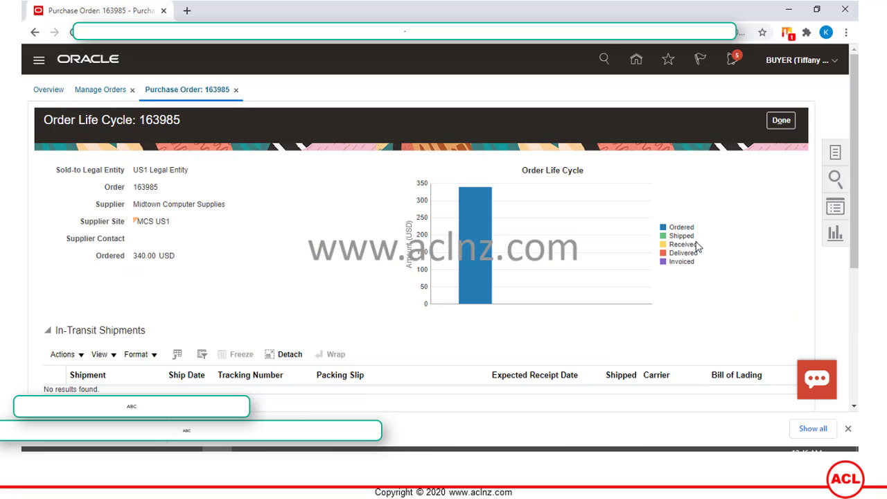
pyautogui.scroll(-3, 698, 254)
pyautogui.scroll(-1, 698, 253)
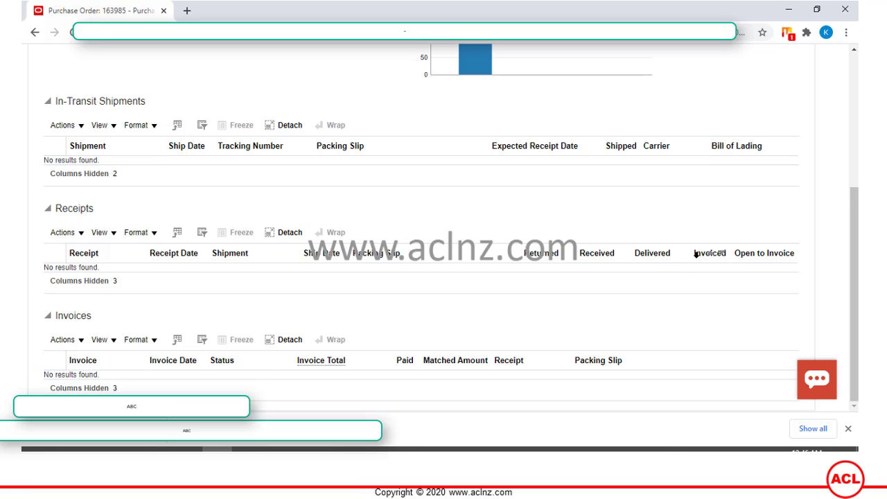
pyautogui.scroll(5, 694, 254)
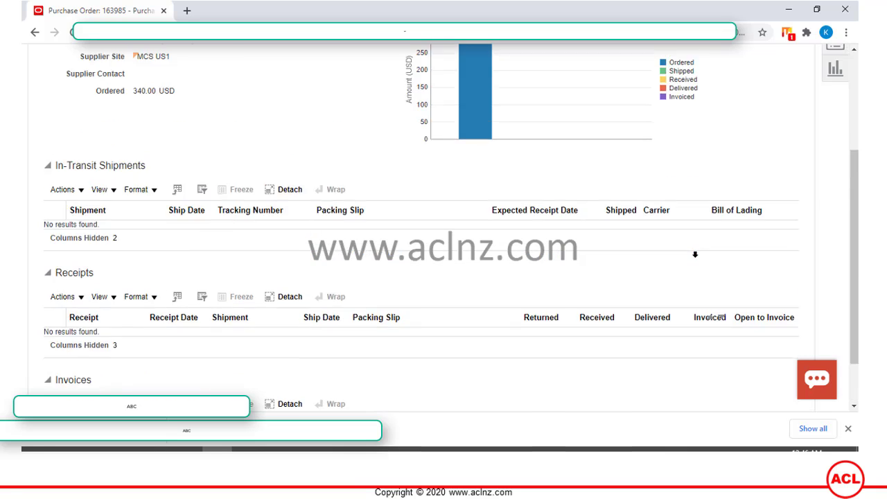
pyautogui.click(780, 122)
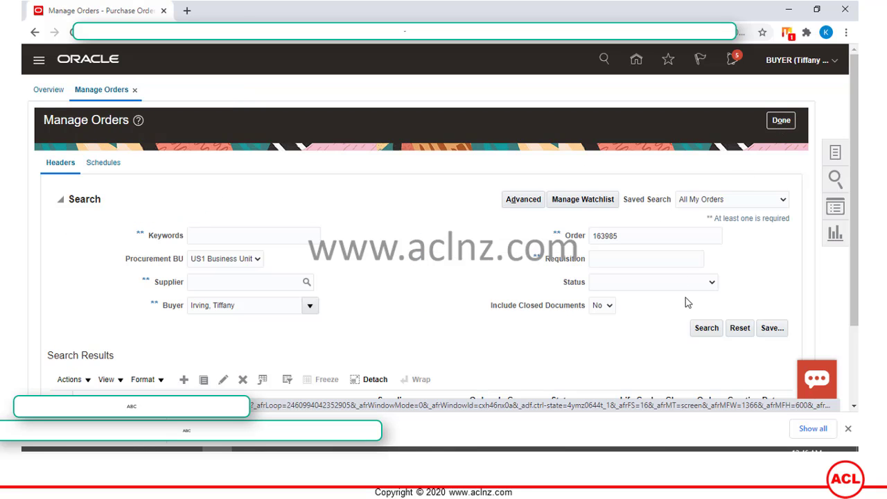
# Check order 163985's Change Order value and the pending notifications
pyautogui.scroll(-2, 683, 308)
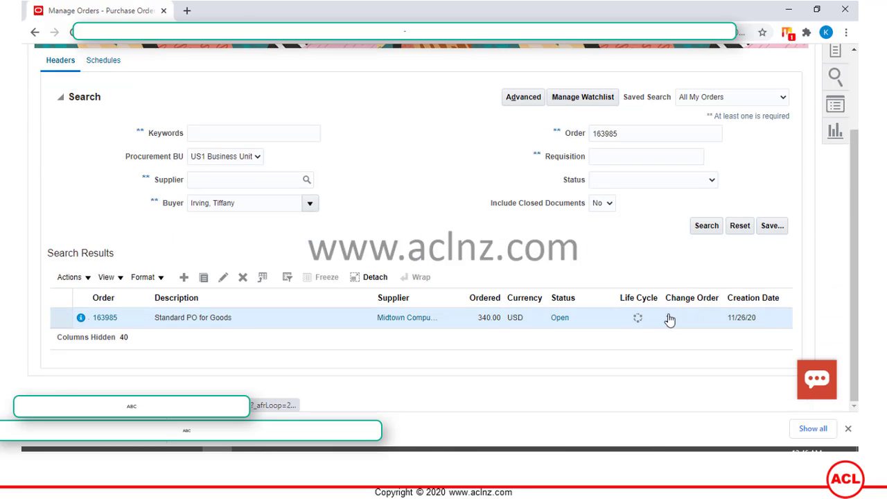
pyautogui.moveTo(670, 320)
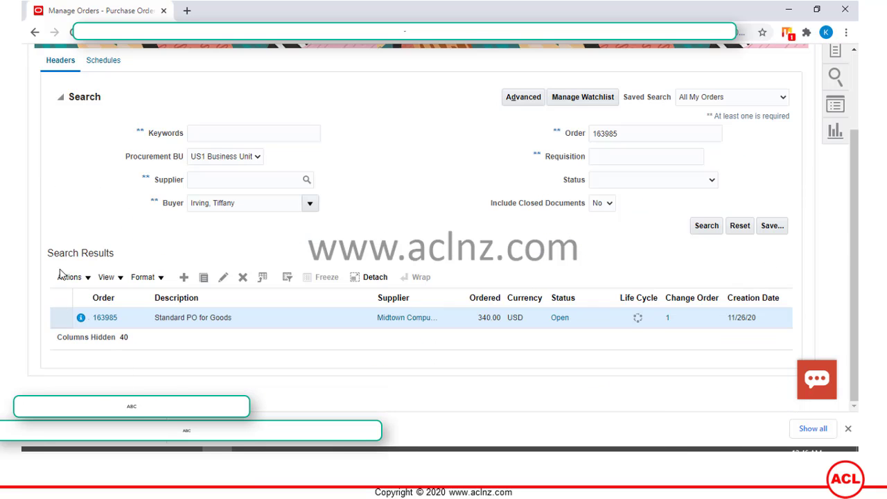
pyautogui.scroll(3, 41, 257)
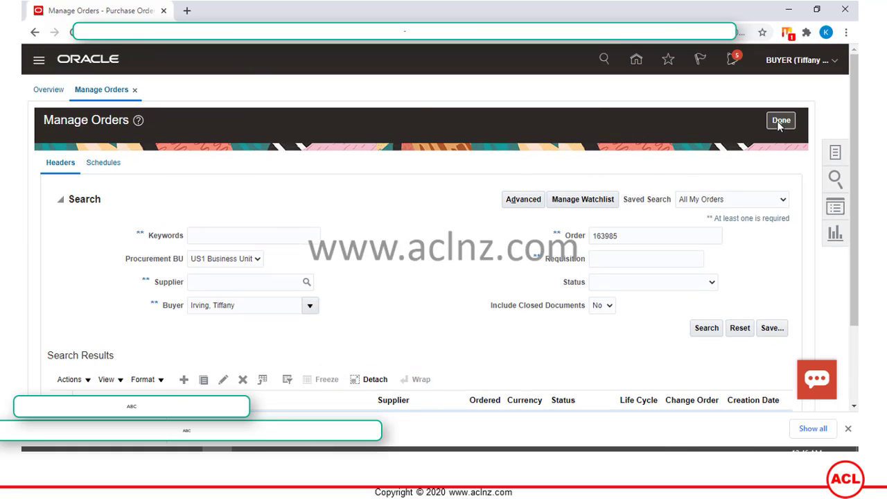
pyautogui.click(733, 60)
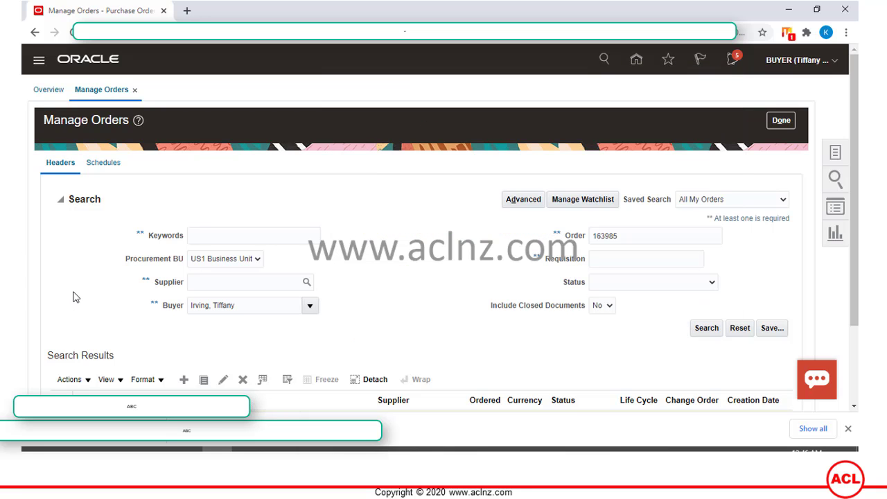
# Rerun the search for order 163985 and select it in the results
pyautogui.scroll(-2, 77, 299)
pyautogui.scroll(2, 85, 323)
pyautogui.scroll(-2, 85, 323)
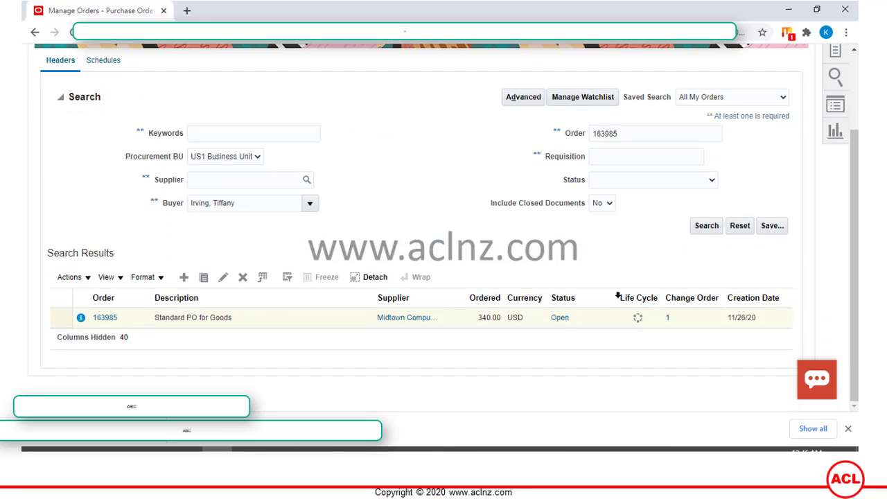
pyautogui.click(707, 226)
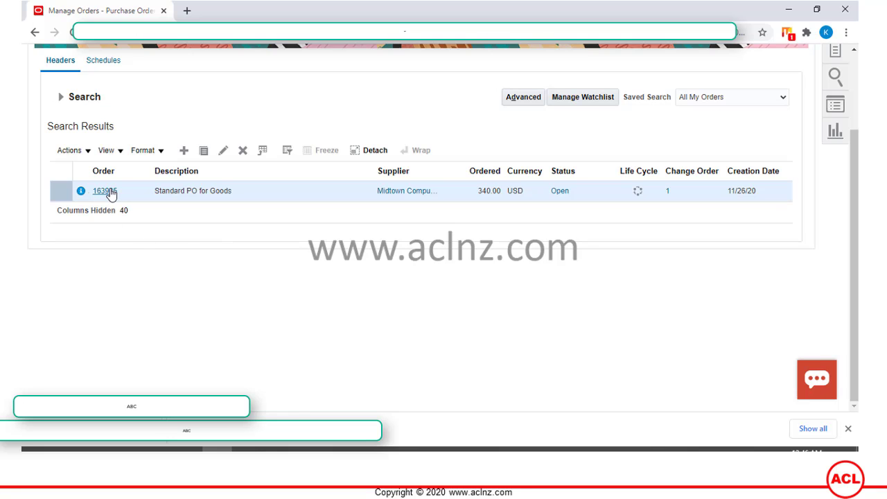
pyautogui.click(107, 192)
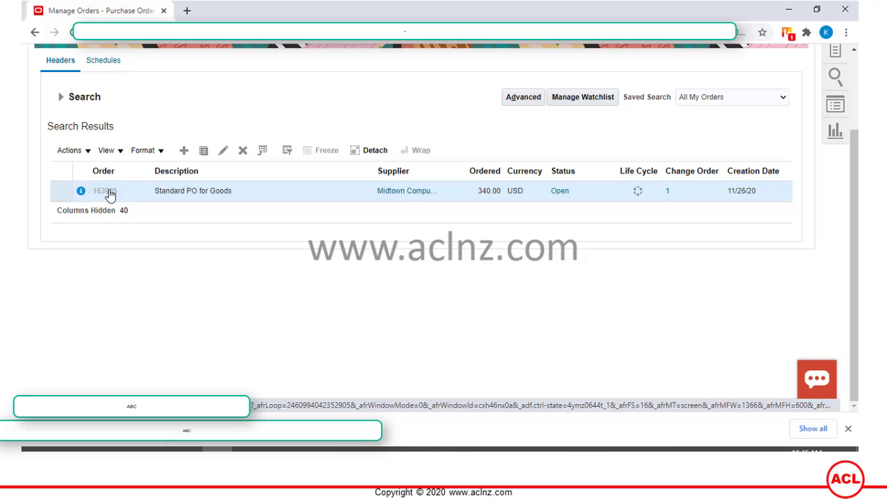
# Confirm order 163985's change order 1 is Pending Approval at -30.00 USD, then exit
pyautogui.click(109, 195)
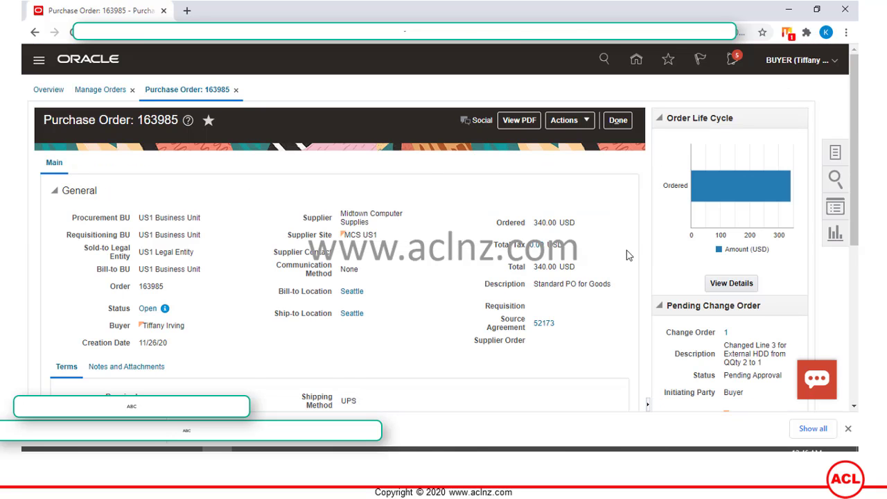
pyautogui.scroll(-2, 627, 251)
pyautogui.scroll(-2, 633, 253)
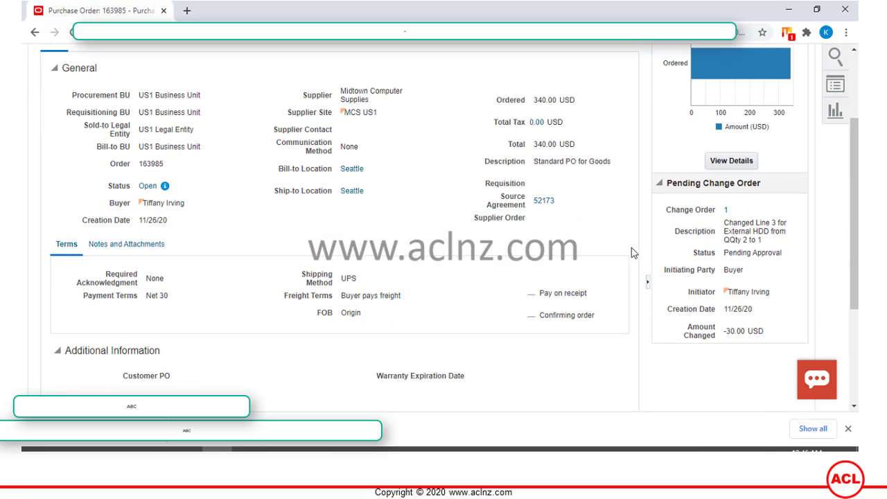
pyautogui.scroll(-4, 632, 255)
pyautogui.scroll(-2, 632, 255)
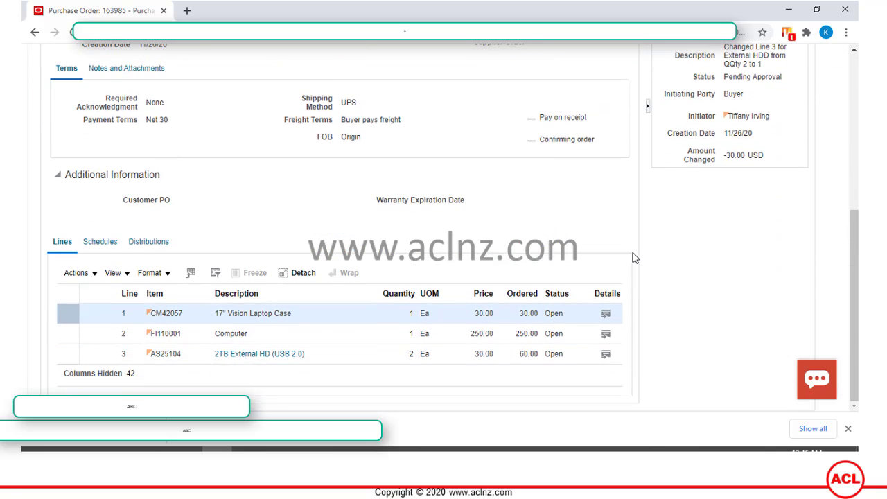
pyautogui.scroll(2, 632, 258)
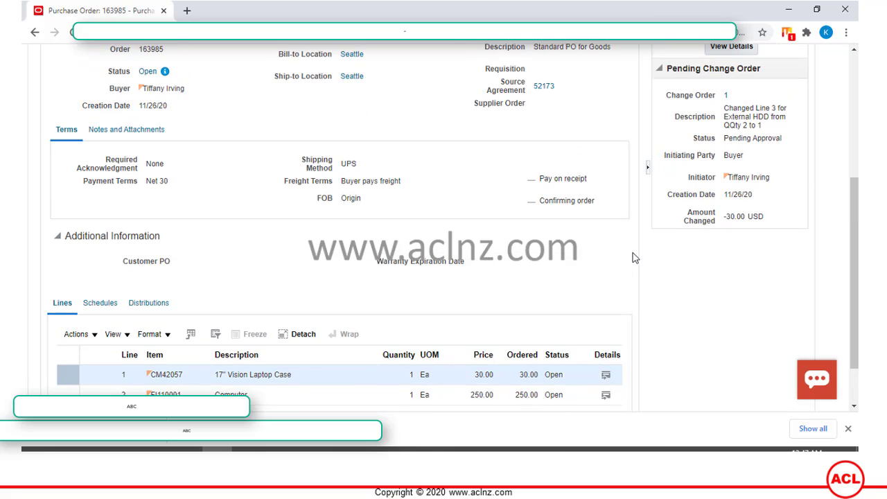
pyautogui.scroll(4, 592, 249)
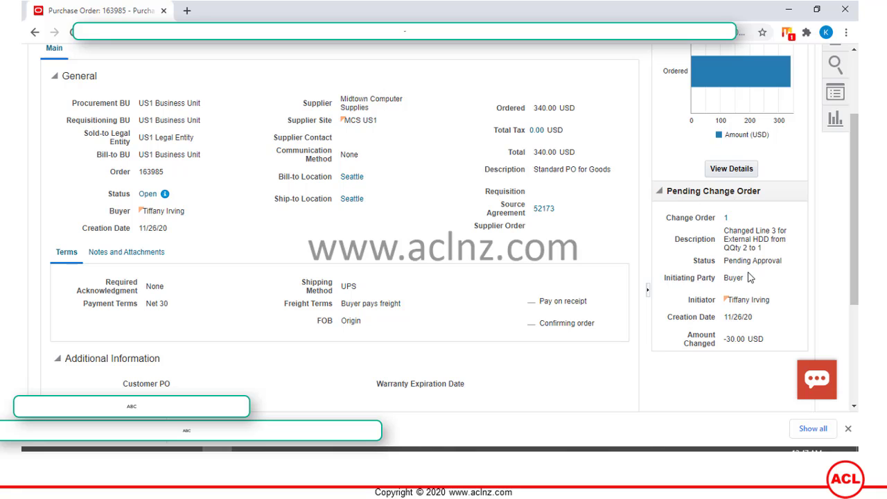
pyautogui.moveTo(724, 261); pyautogui.dragTo(786, 262)
pyautogui.scroll(2, 619, 299)
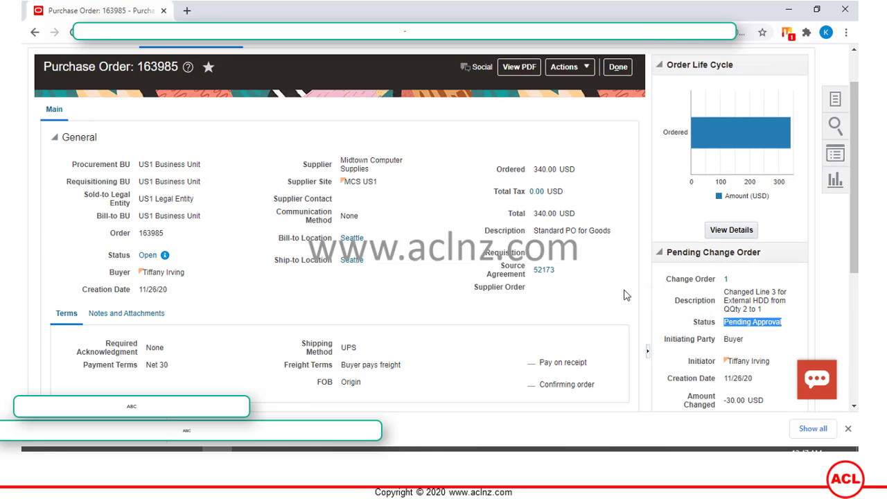
pyautogui.click(615, 68)
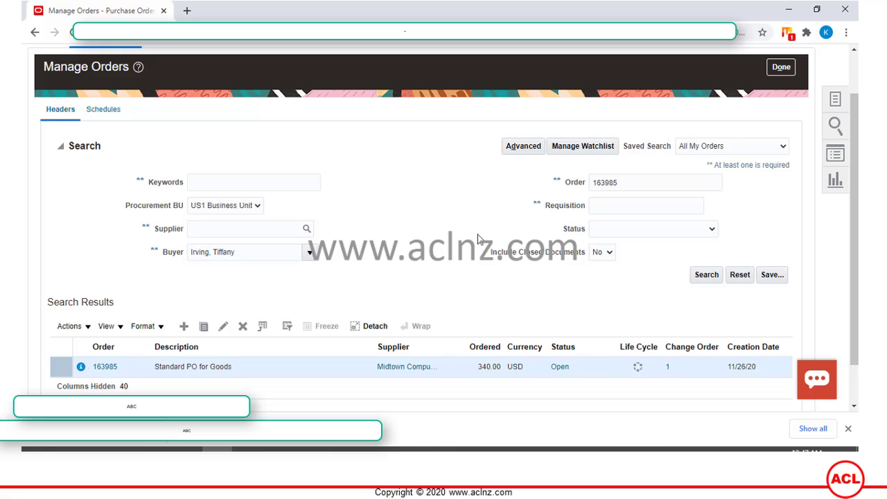
# Copy the approver's username from the Notepad++ notes and return to Manage Orders
pyautogui.hotkey('alt', 'Tab')
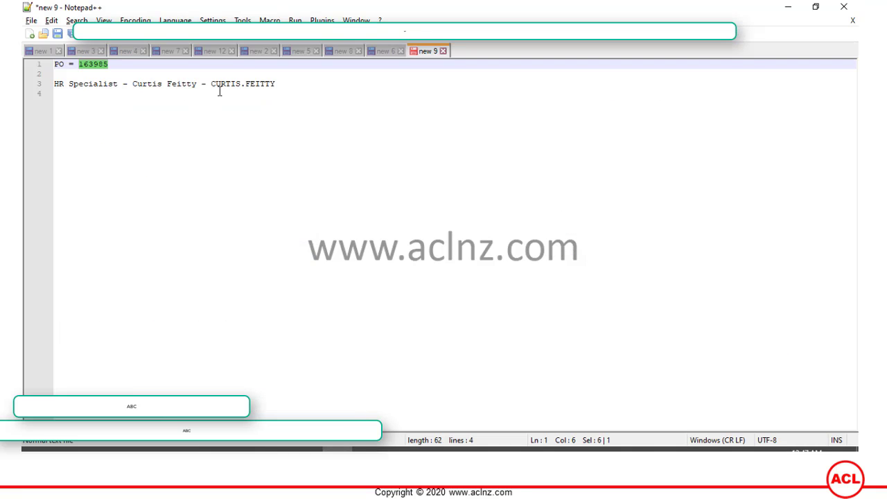
pyautogui.moveTo(211, 84); pyautogui.dragTo(275, 85)
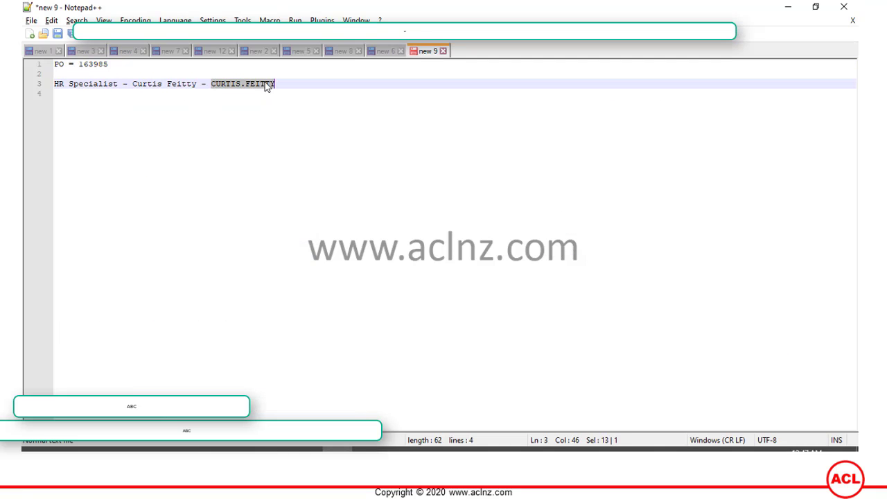
pyautogui.rightClick(271, 86)
pyautogui.click(294, 103)
pyautogui.hotkey('alt', 'Tab')
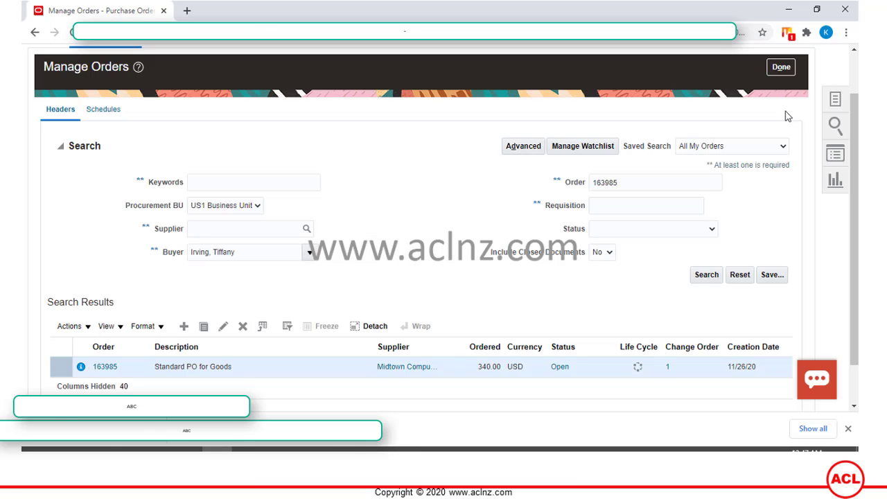
# Sign out of the buyer session
pyautogui.click(782, 68)
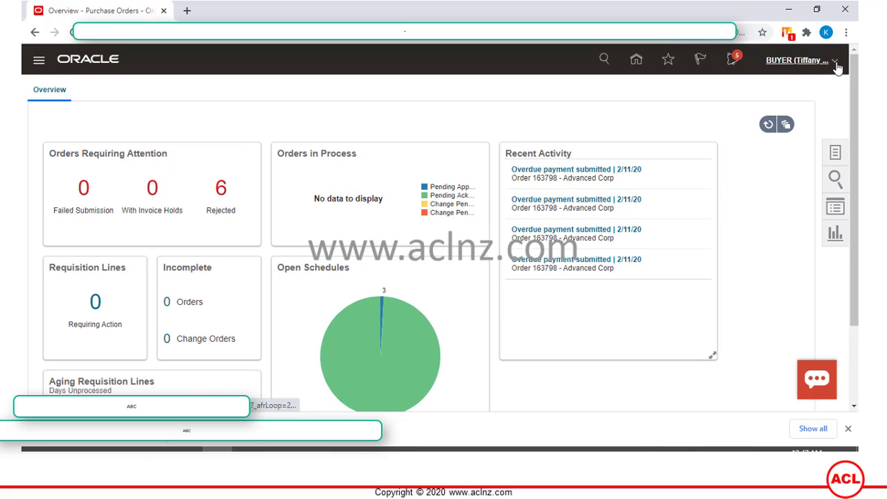
pyautogui.click(836, 65)
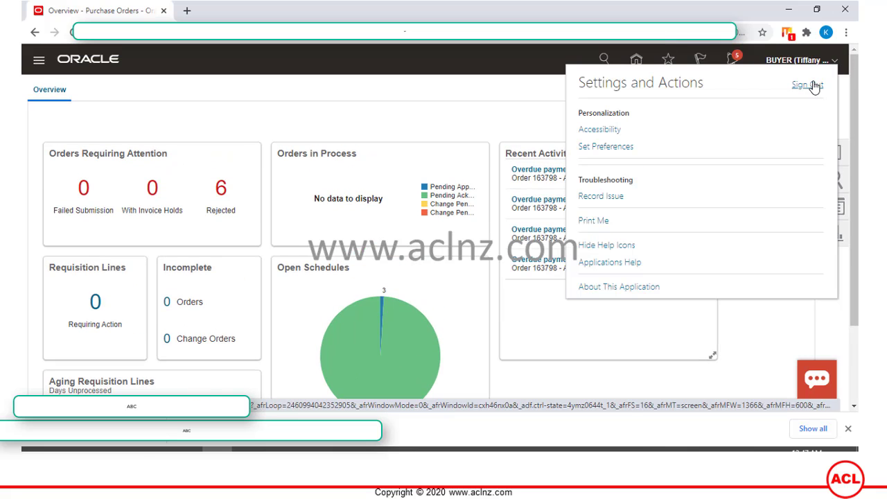
pyautogui.click(812, 83)
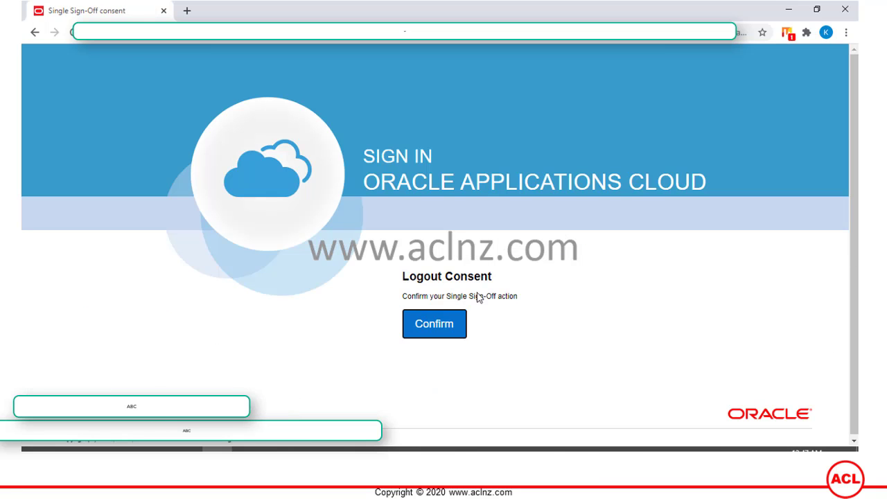
pyautogui.click(439, 332)
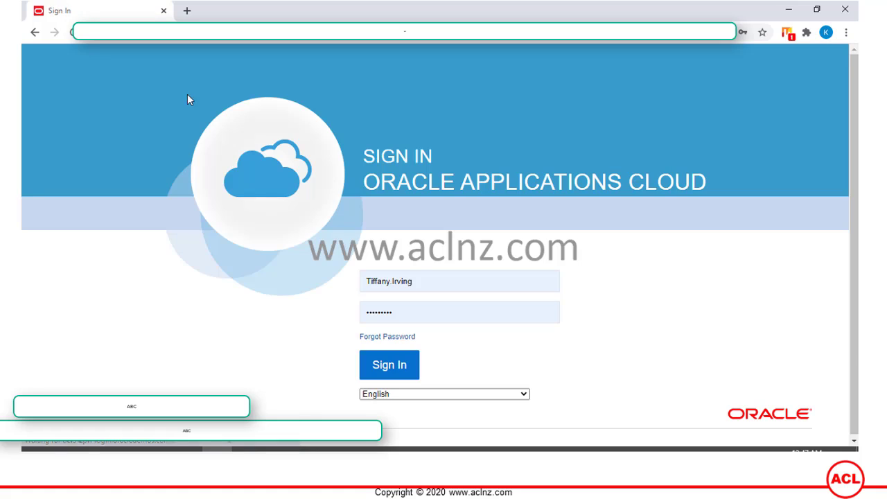
# Replace the sign-in username with the approver's saved autofill login
pyautogui.doubleClick(434, 281)
pyautogui.write('CURTIS.FEITTY')
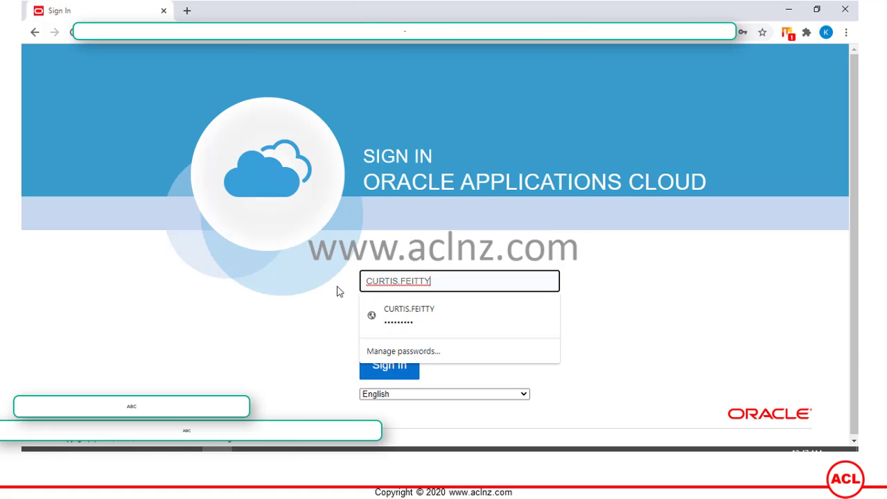
pyautogui.press('Tab')
# Sign in as the HR specialist and open the 'Approve Buyer Change Order 163985-1' notification
pyautogui.click(398, 368)
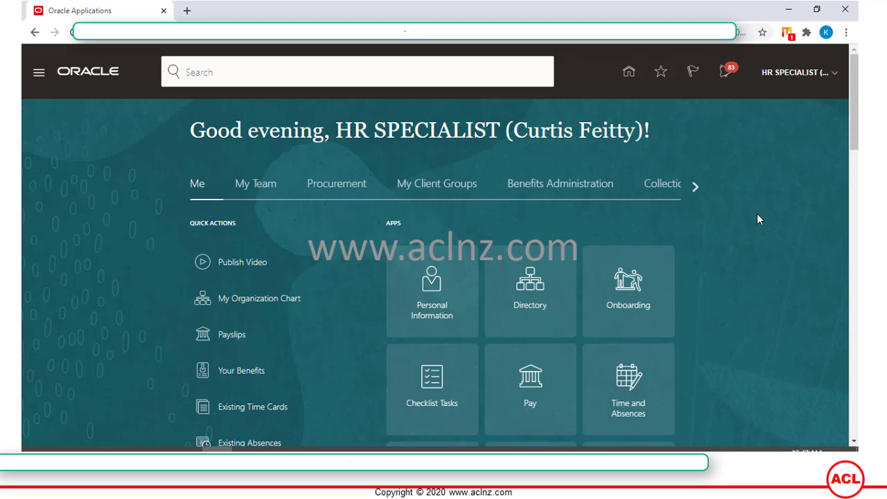
pyautogui.click(727, 73)
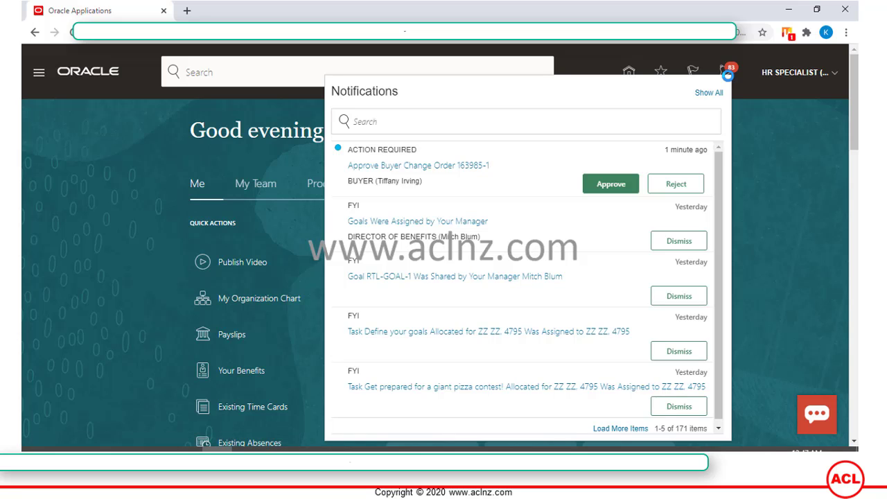
pyautogui.click(428, 165)
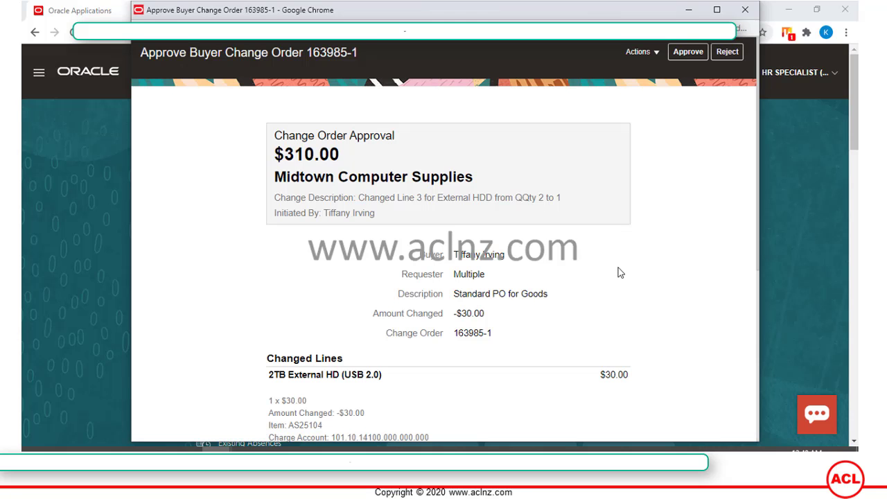
# Review change order 163985-1's $30.00 reduction on the 2TB External HD line and approve it without a comment
pyautogui.scroll(-1, 614, 274)
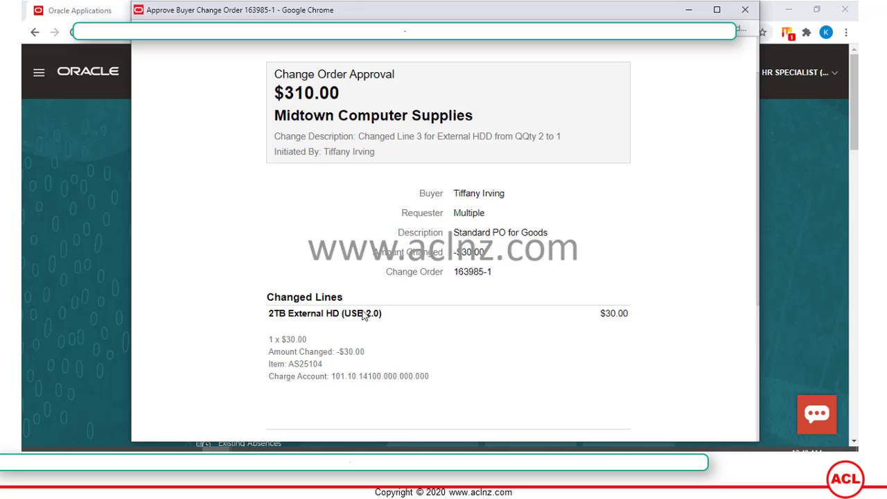
pyautogui.scroll(-1, 430, 338)
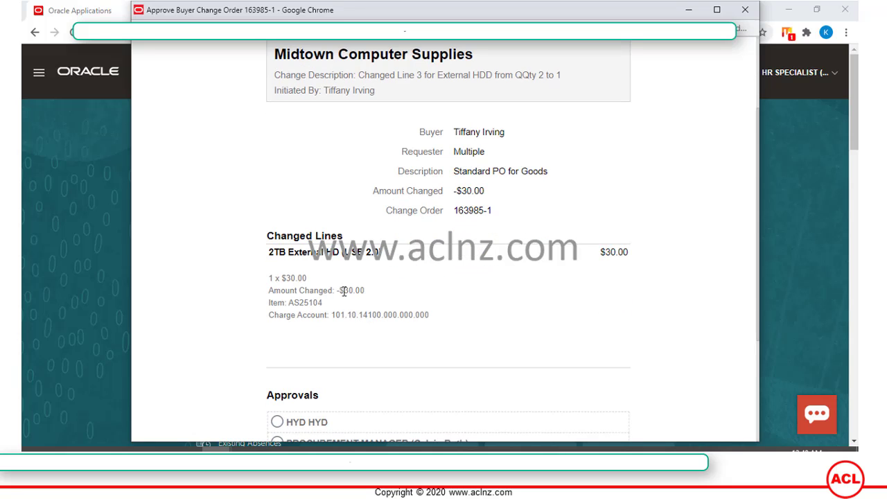
pyautogui.moveTo(344, 291); pyautogui.dragTo(377, 307)
pyautogui.click(487, 284)
pyautogui.scroll(-1, 492, 282)
pyautogui.scroll(-1, 418, 251)
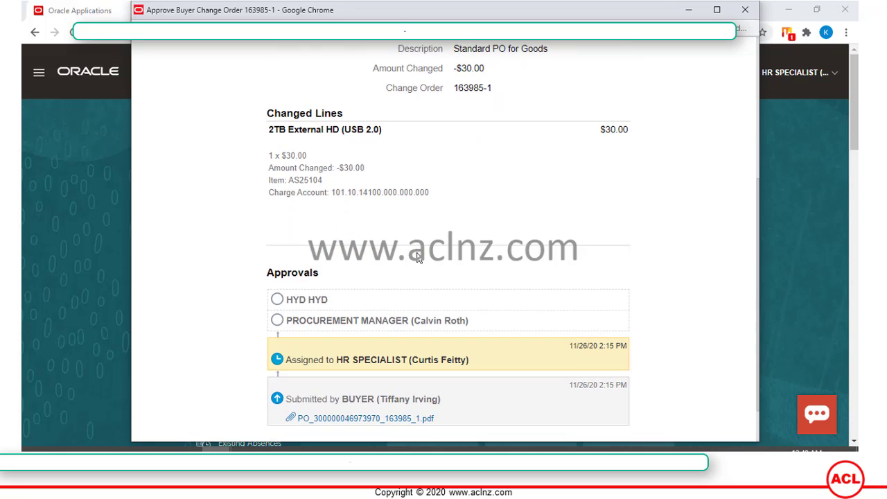
pyautogui.scroll(-1, 421, 260)
pyautogui.scroll(5, 424, 266)
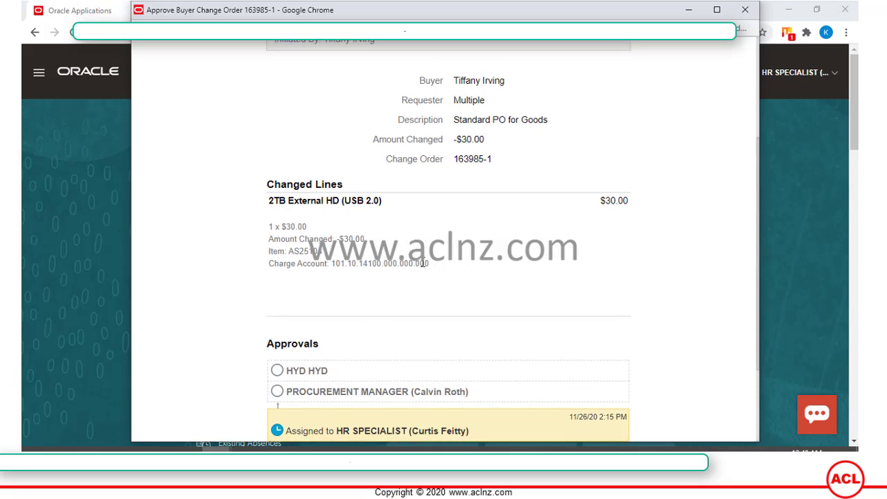
pyautogui.scroll(-5, 422, 265)
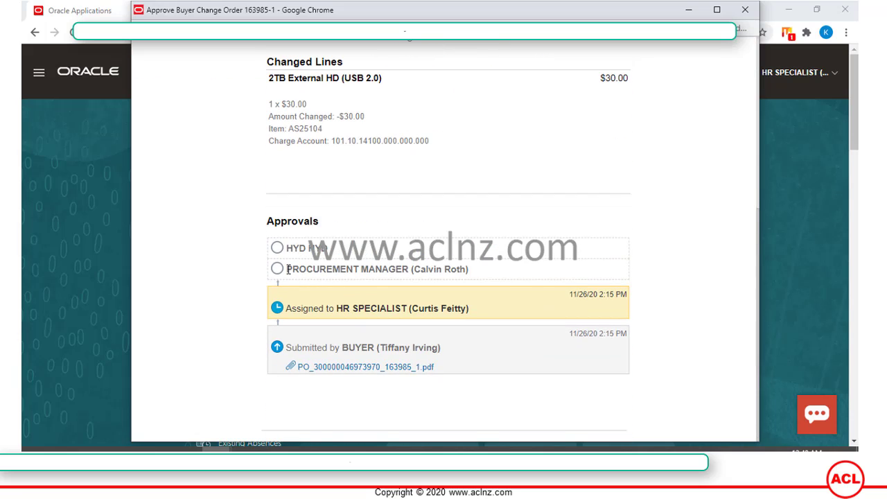
pyautogui.scroll(5, 664, 257)
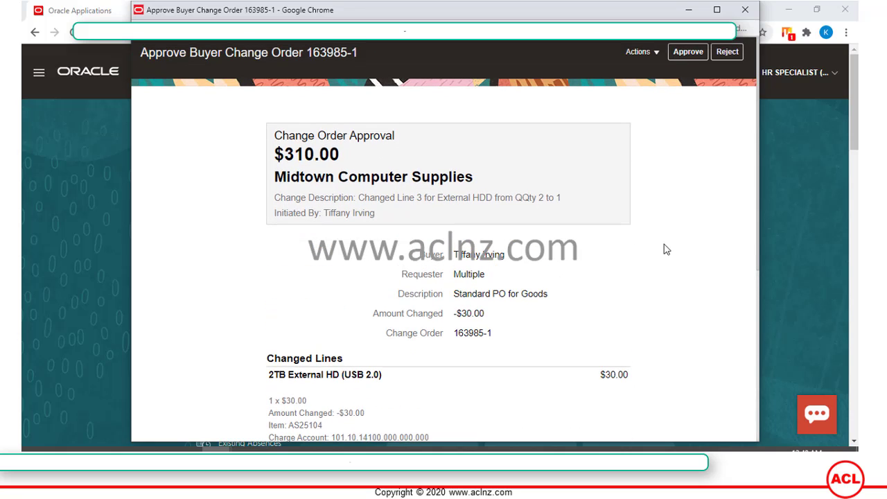
pyautogui.click(689, 52)
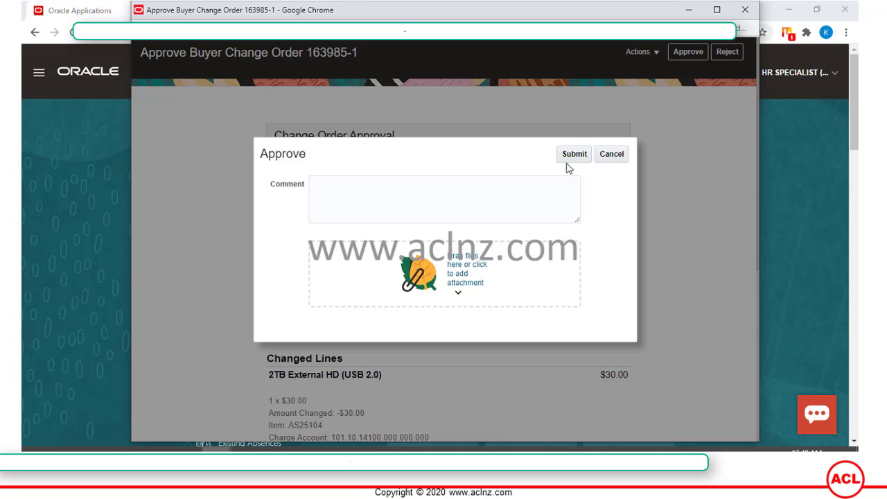
pyautogui.click(577, 152)
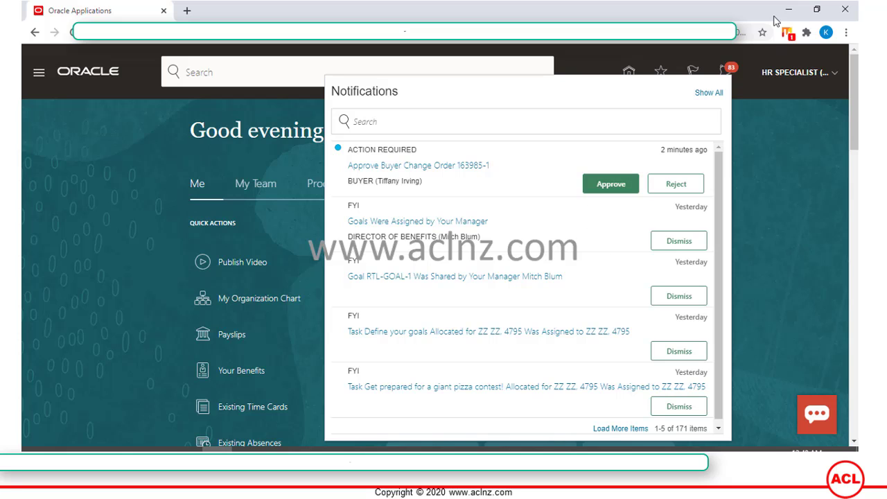
# Close and reopen the procurement manager's notifications list, then dismiss it to return to the home page
pyautogui.click(774, 170)
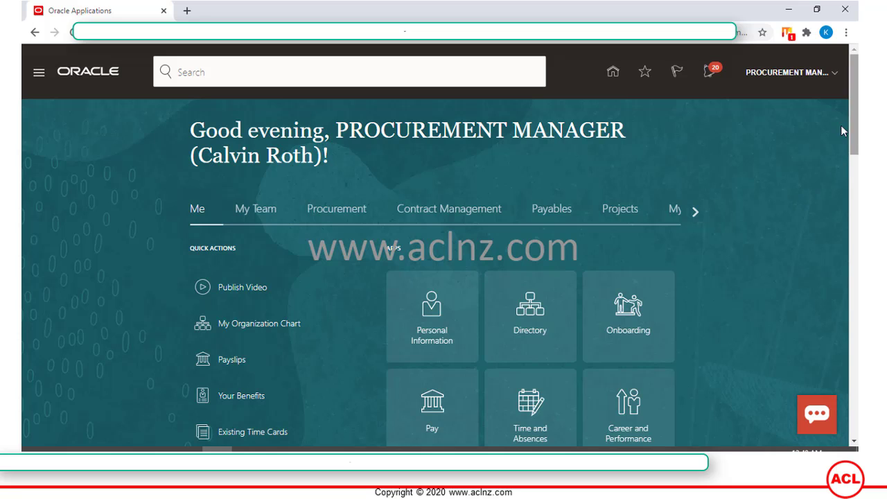
pyautogui.click(712, 74)
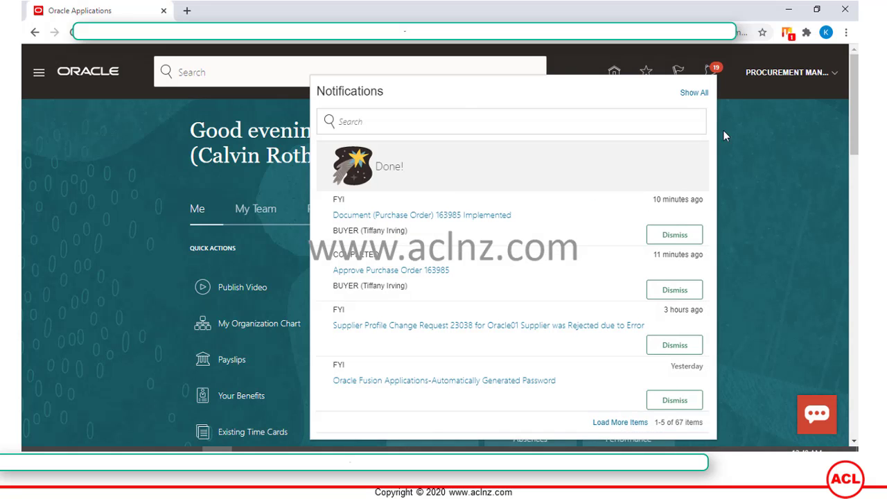
pyautogui.click(757, 171)
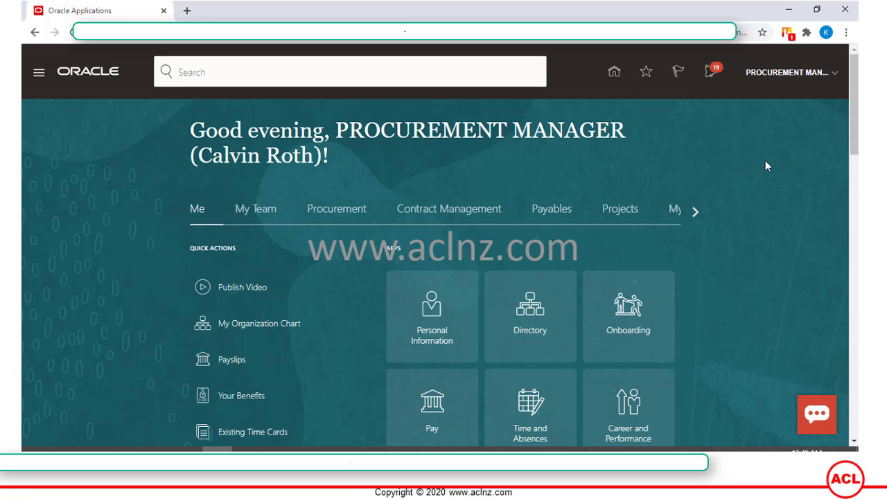
# List the purchase orders pending approval from the Orders in Process chart in Purchase Orders
pyautogui.click(346, 208)
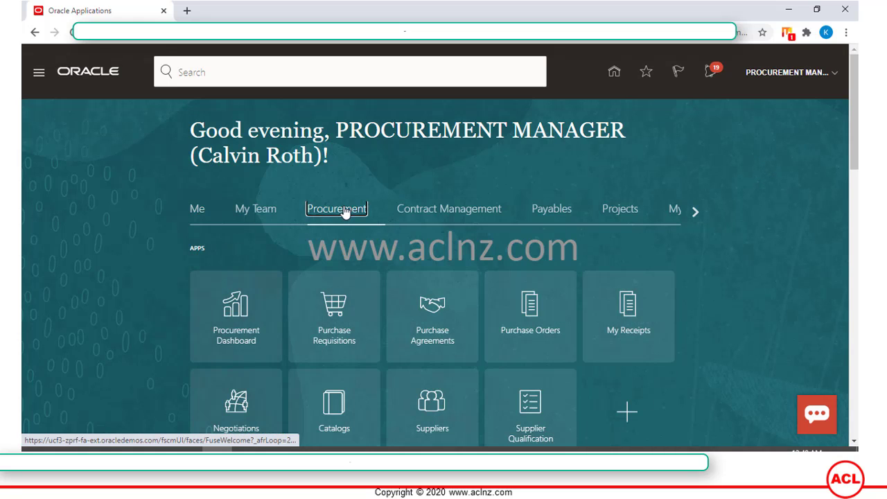
pyautogui.click(537, 317)
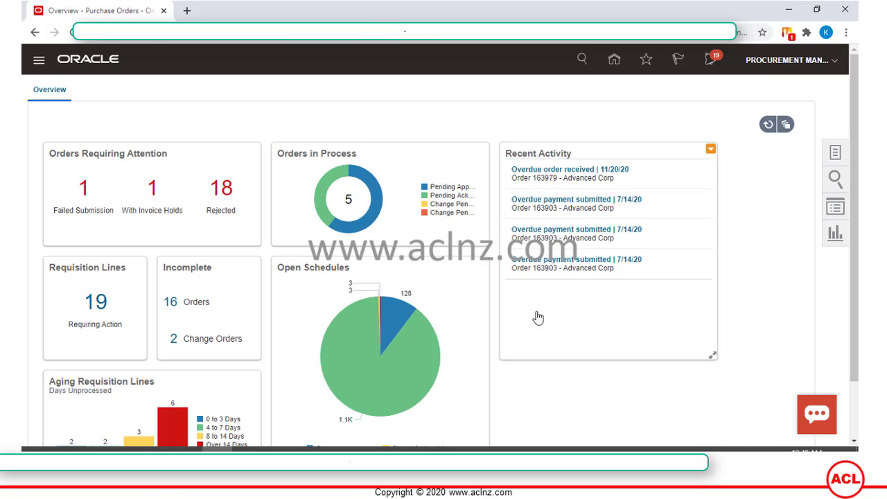
pyautogui.moveTo(331, 224)
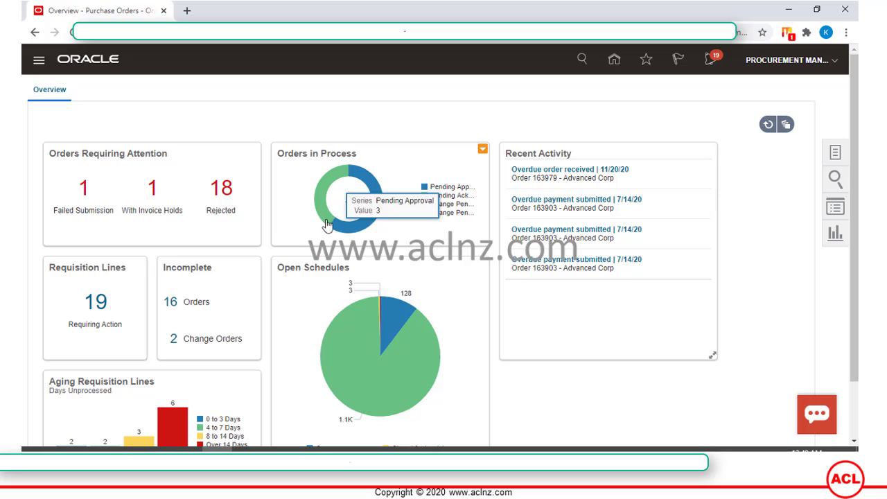
pyautogui.click(374, 205)
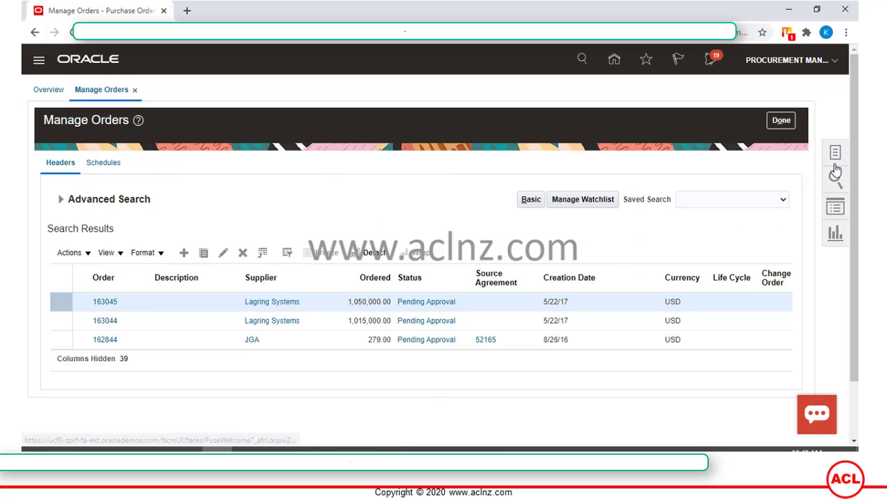
# Expand the Tools section of the Navigator menu
pyautogui.click(40, 66)
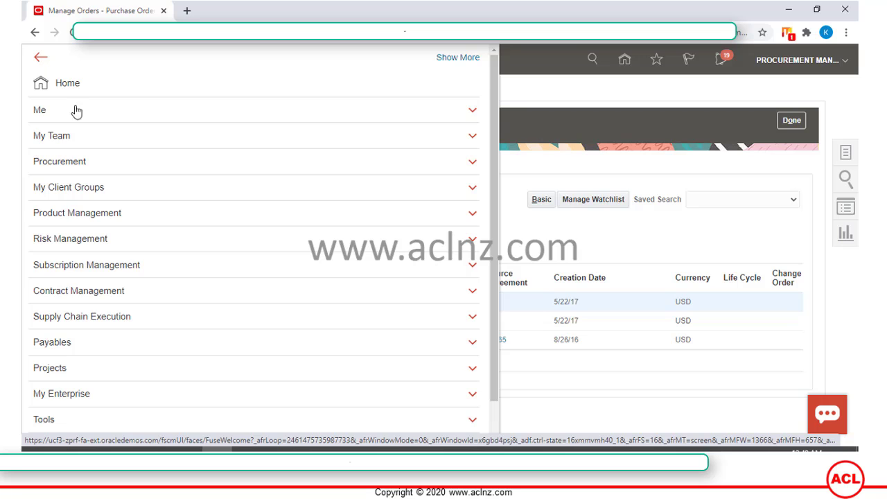
pyautogui.scroll(-1, 185, 298)
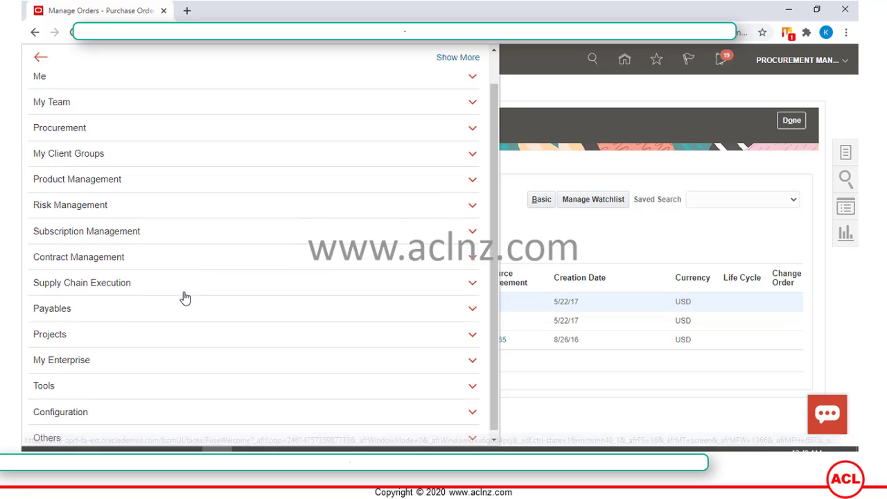
pyautogui.click(49, 386)
# Open the Transaction Console, dismiss the failed-refresh error log, and remove the Failed status filter
pyautogui.scroll(-1, 226, 300)
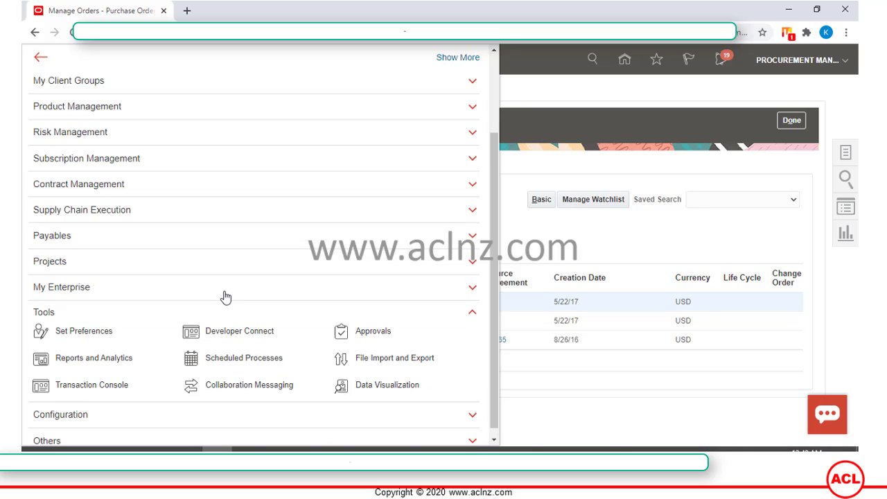
pyautogui.click(99, 383)
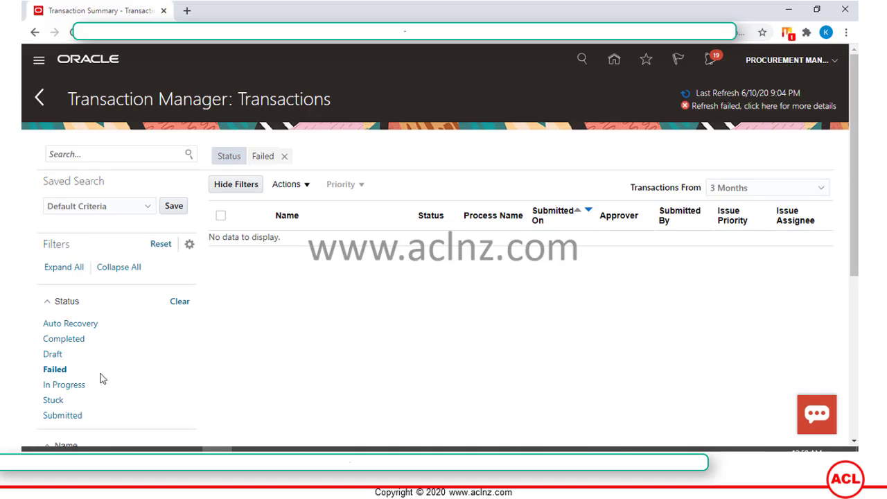
pyautogui.click(685, 108)
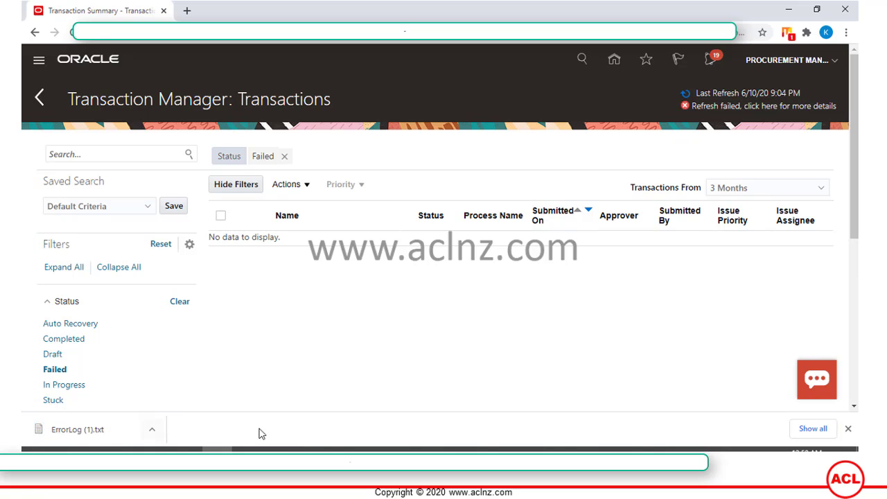
pyautogui.click(849, 428)
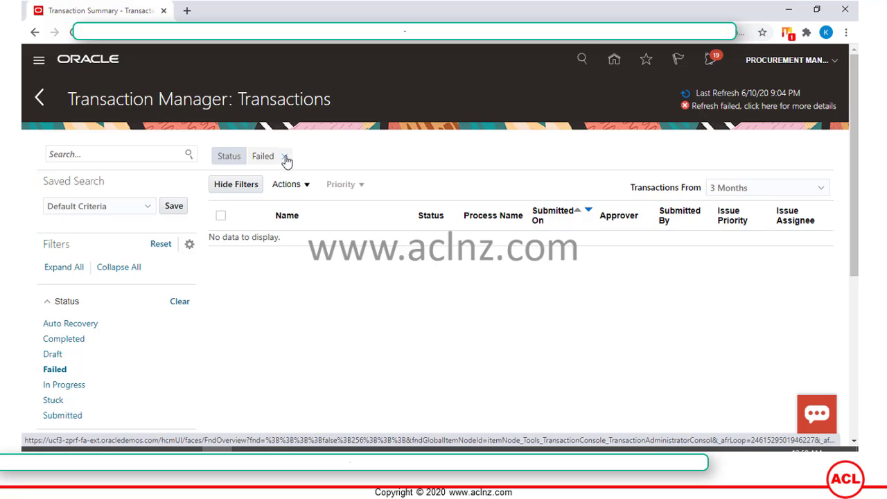
pyautogui.click(286, 158)
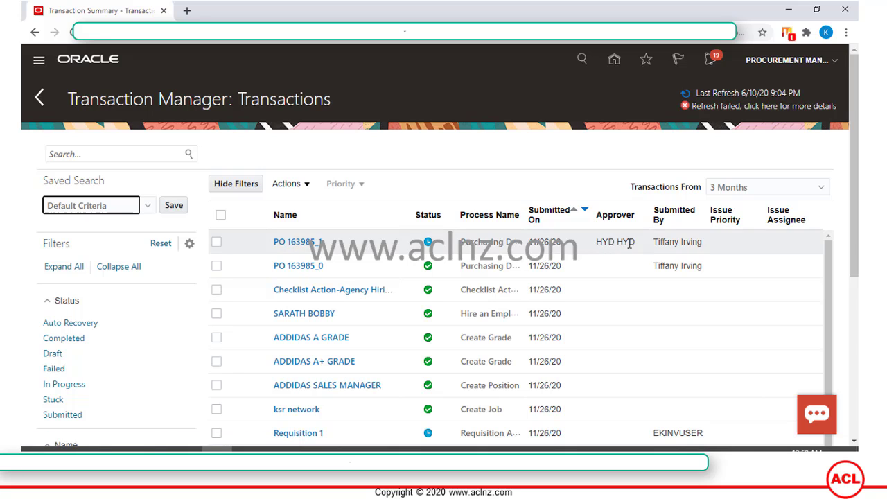
# Reassign PO 163985_1's pending approval to the procurement manager and close the confirmation
pyautogui.click(297, 242)
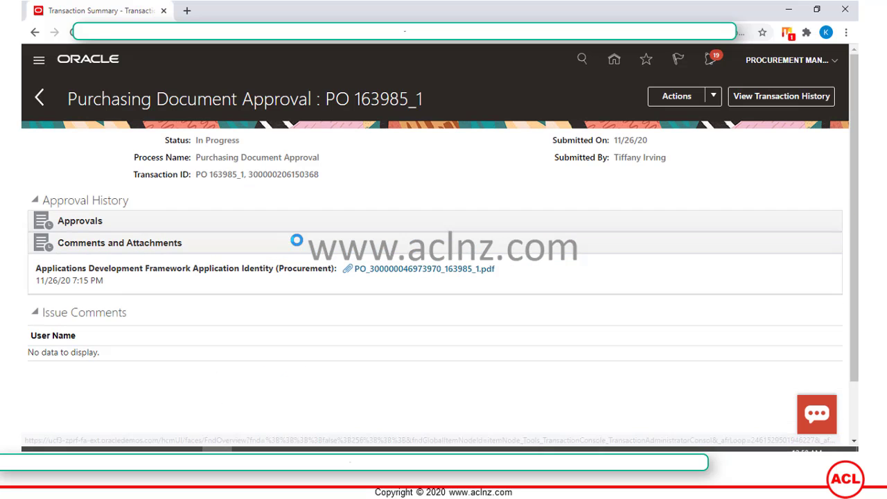
pyautogui.click(713, 97)
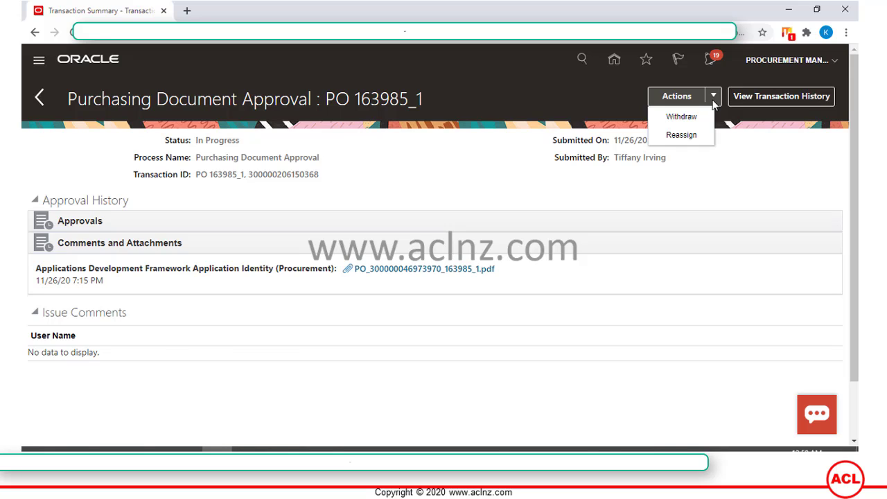
pyautogui.click(681, 135)
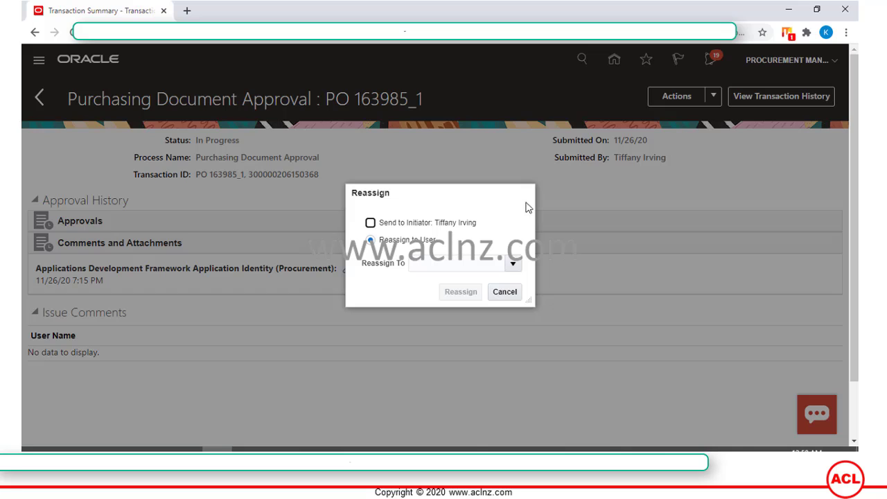
pyautogui.click(451, 264)
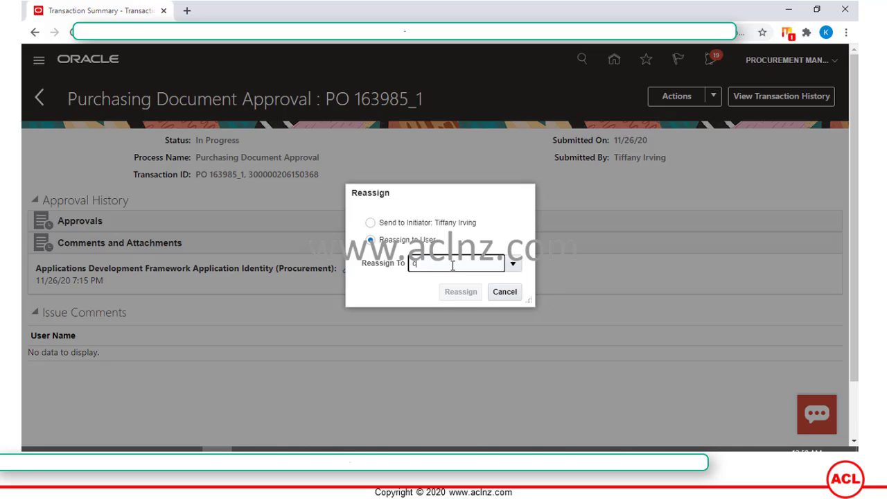
pyautogui.write('calv')
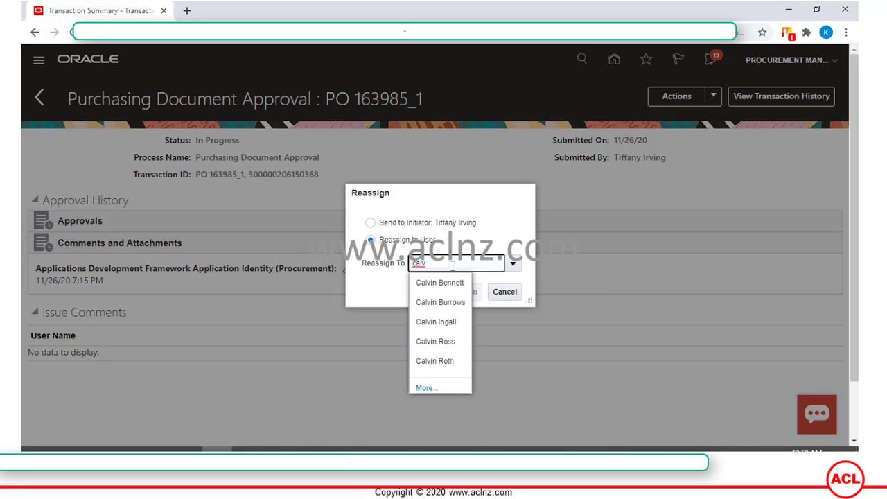
pyautogui.click(430, 361)
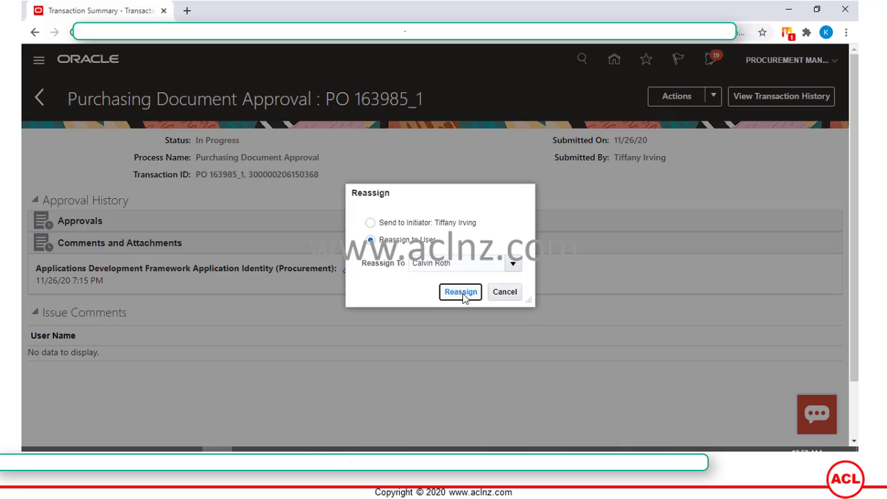
pyautogui.click(461, 294)
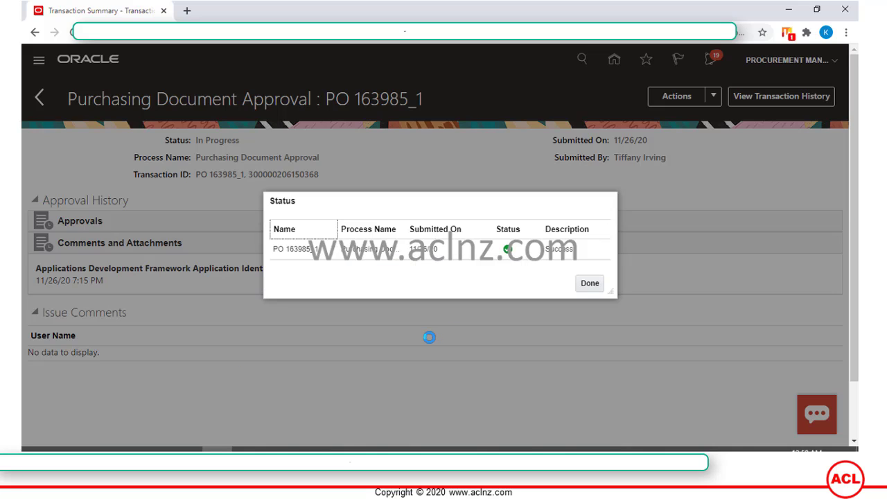
pyautogui.click(593, 286)
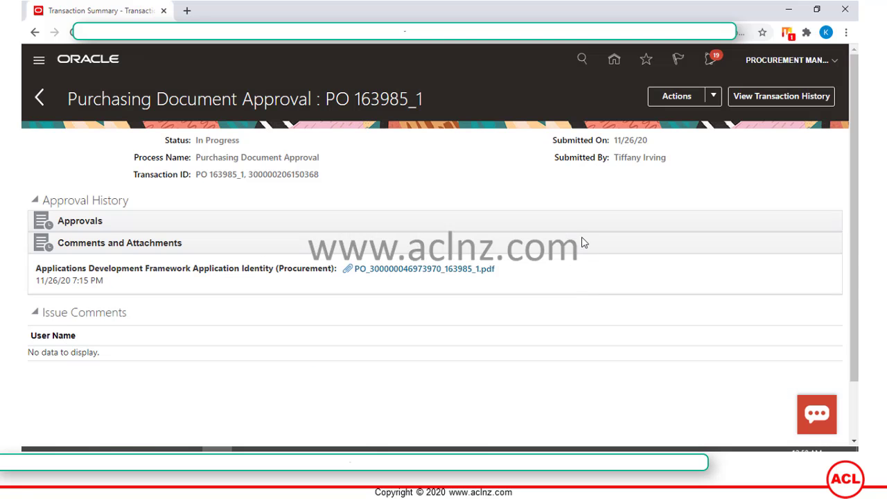
pyautogui.click(778, 98)
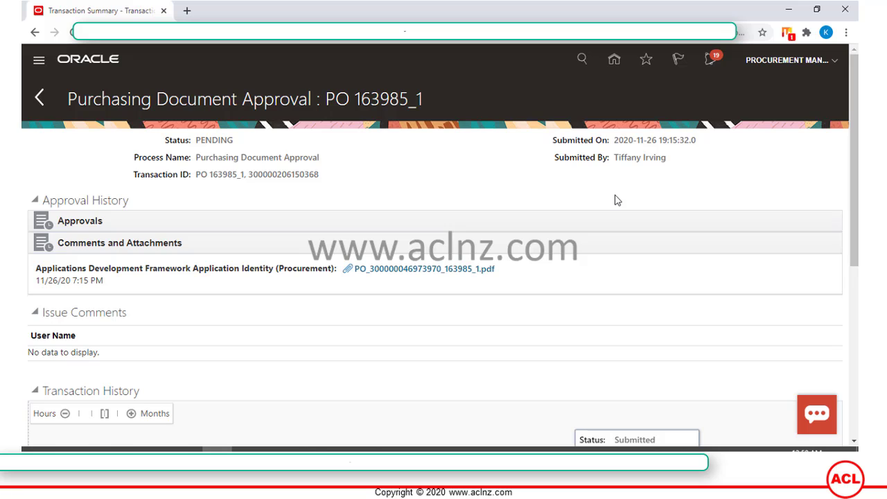
pyautogui.scroll(-3, 614, 200)
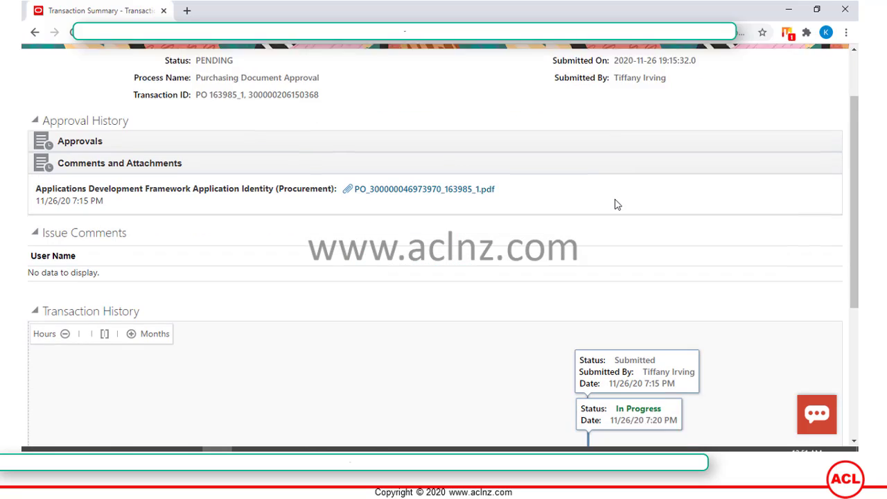
pyautogui.scroll(-1, 614, 201)
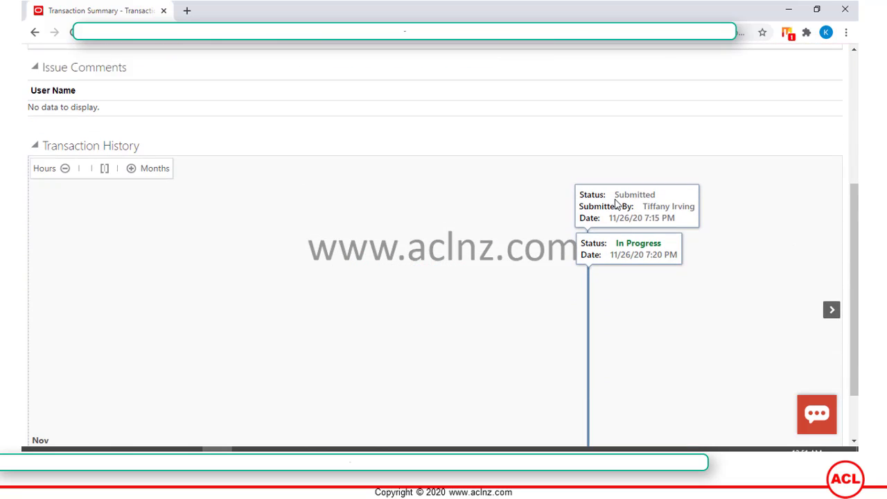
pyautogui.scroll(-2, 615, 203)
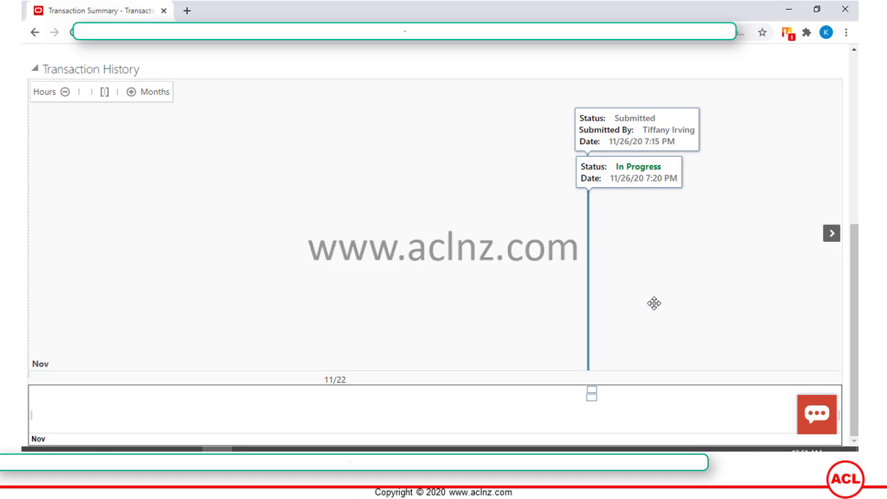
pyautogui.scroll(4, 654, 303)
pyautogui.scroll(-3, 653, 301)
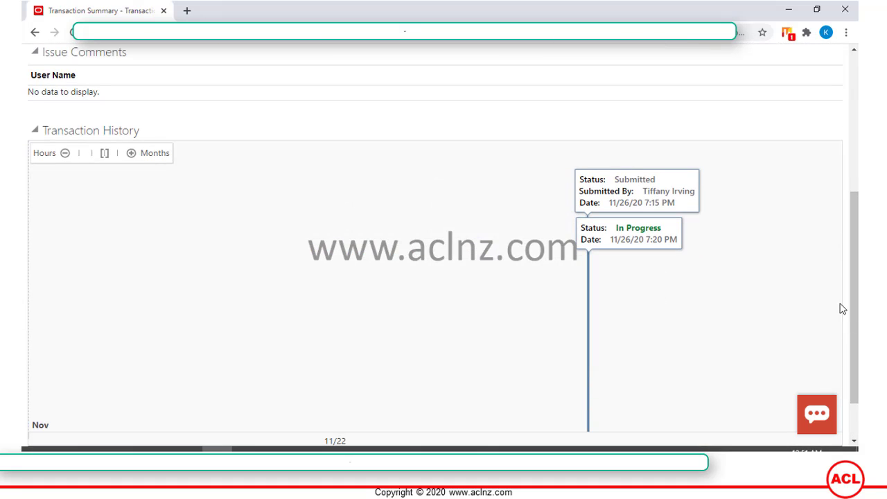
pyautogui.scroll(-2, 670, 323)
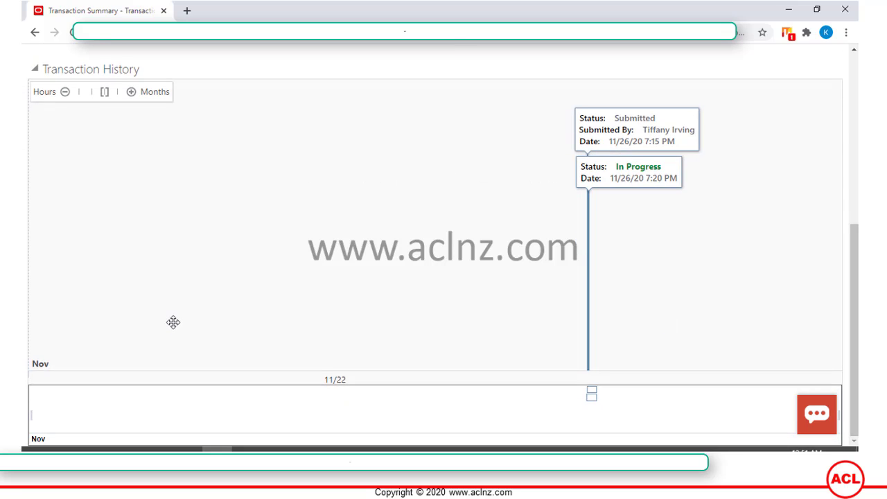
pyautogui.scroll(5, 173, 321)
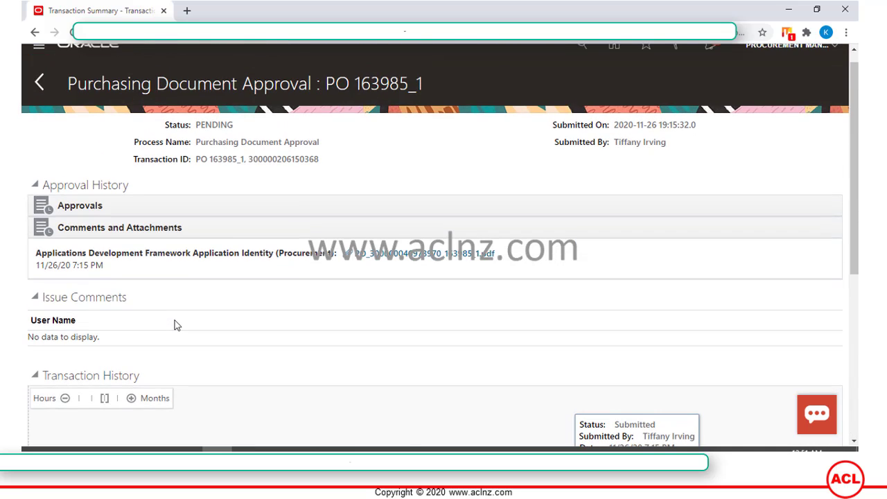
pyautogui.scroll(1, 175, 316)
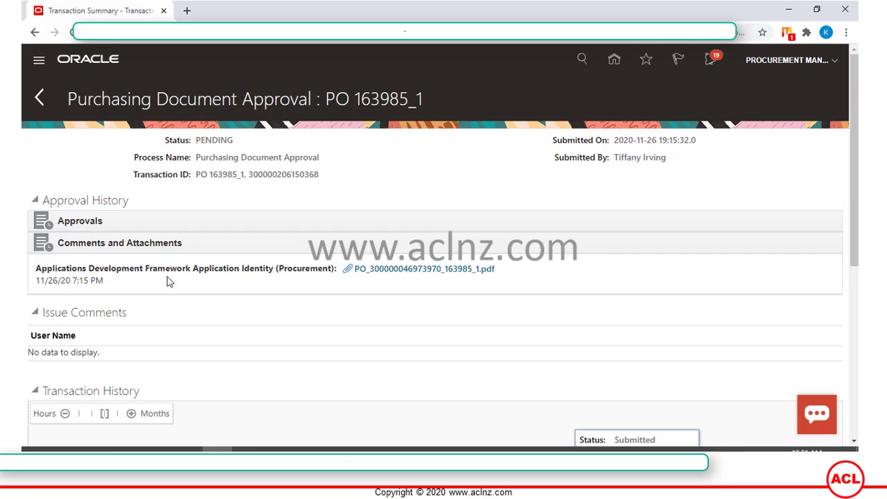
# Go to Procurement > Purchase Orders and open Manage Orders from the Tasks panel
pyautogui.click(40, 63)
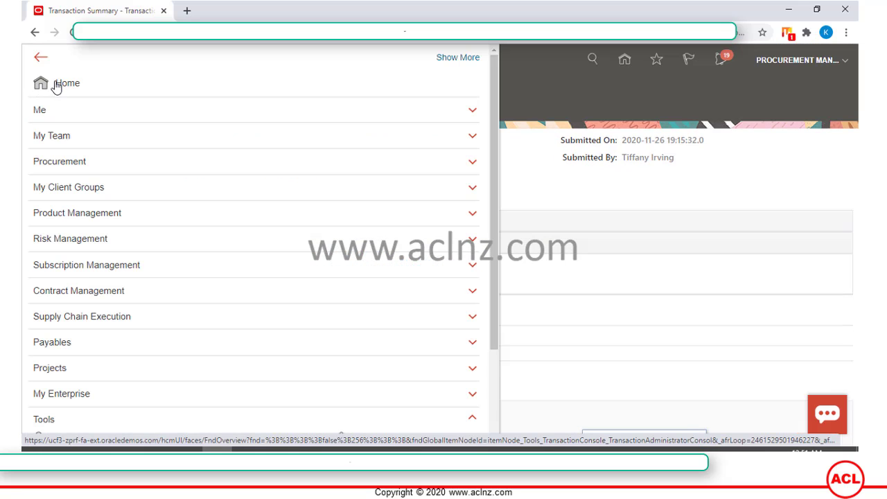
pyautogui.click(75, 166)
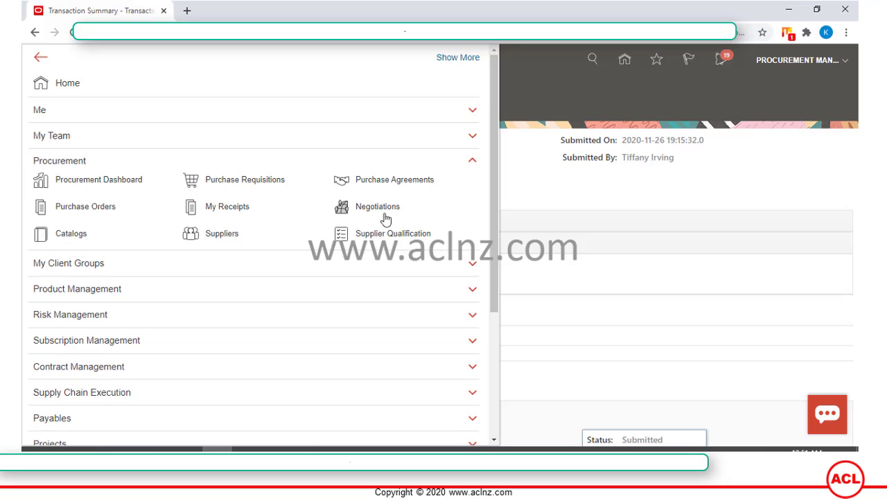
pyautogui.click(105, 211)
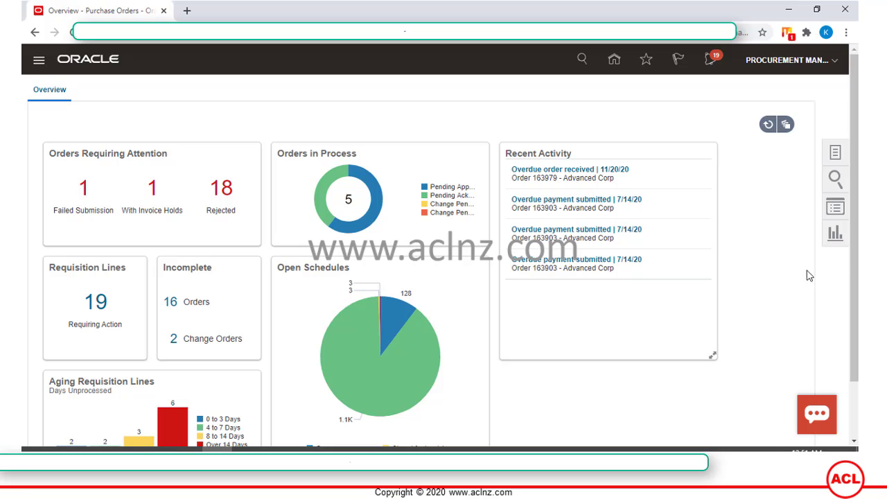
pyautogui.click(837, 153)
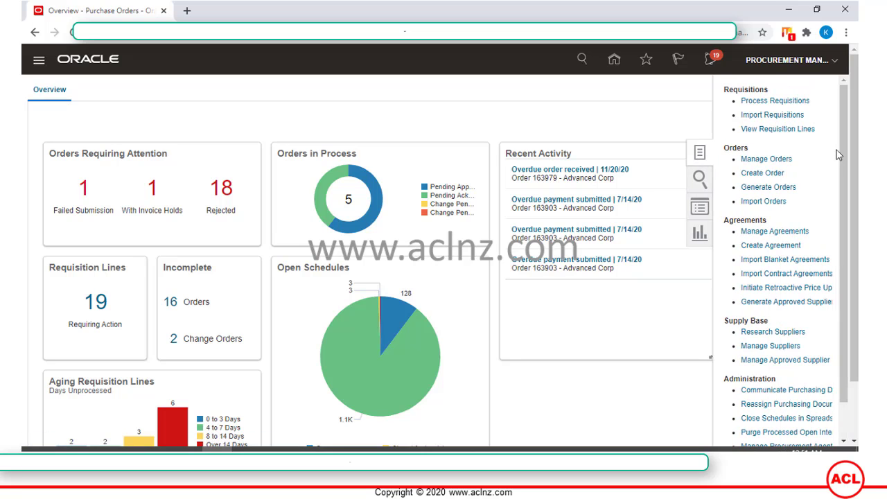
pyautogui.click(777, 160)
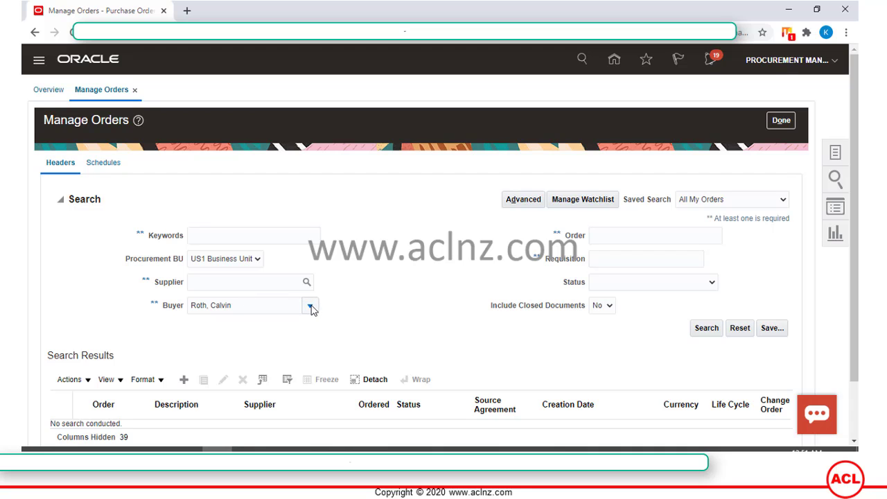
# Replace the Buyer filter with the other buyer and search, listing PO 163985 at 310.00 USD
pyautogui.click(310, 307)
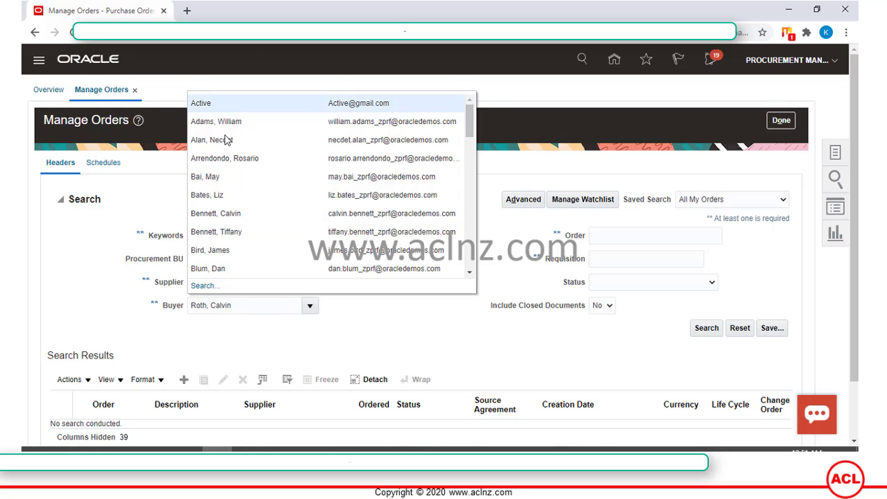
pyautogui.moveTo(237, 305); pyautogui.dragTo(175, 313)
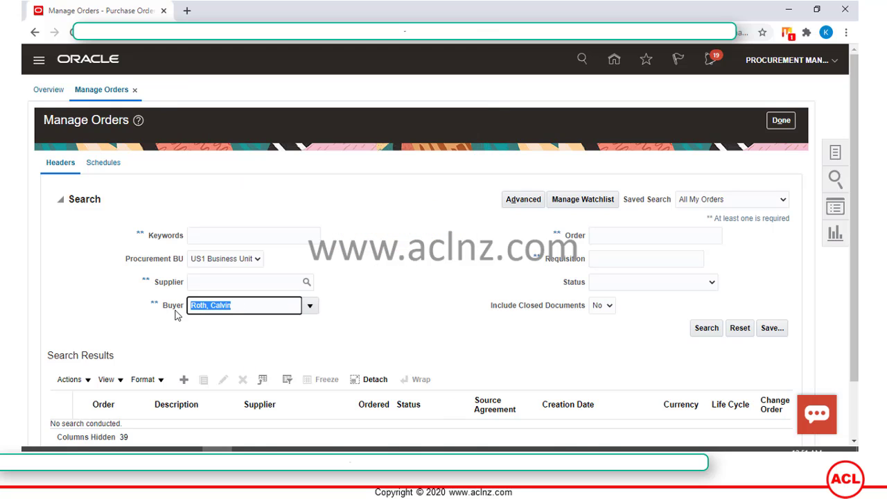
pyautogui.write('Irving')
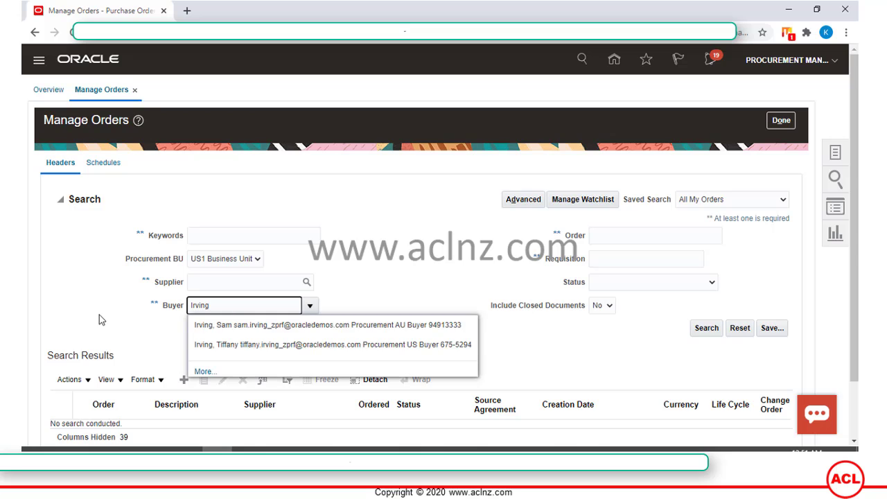
pyautogui.click(206, 349)
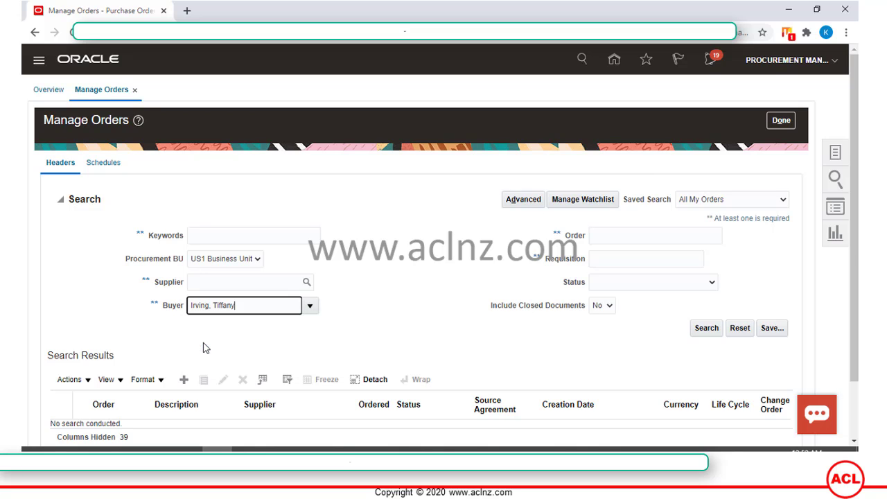
pyautogui.click(705, 331)
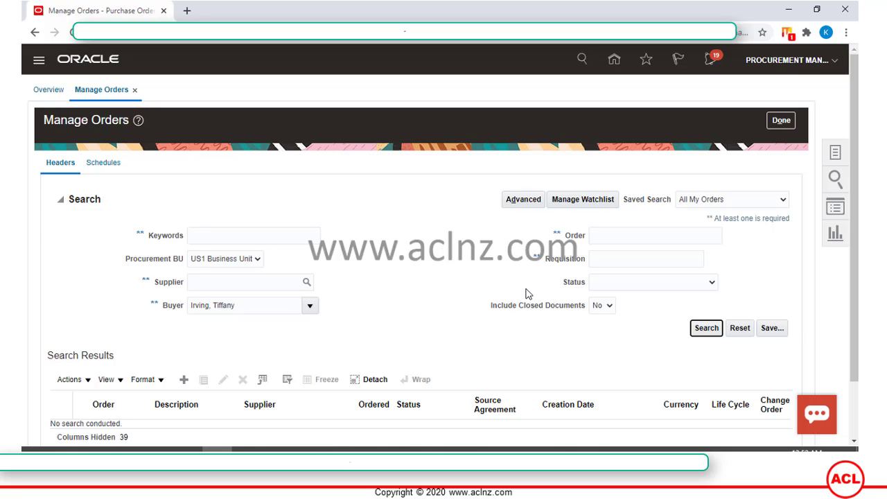
pyautogui.scroll(-1, 409, 264)
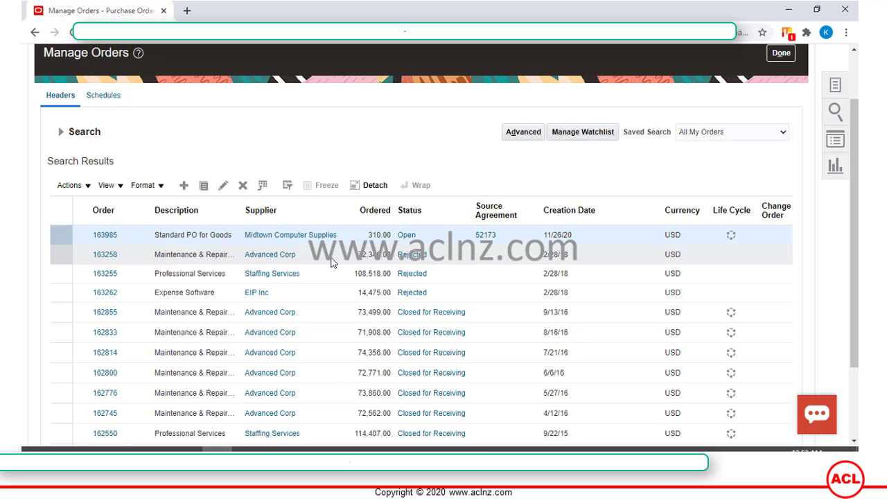
# Open PO 163985, review its three lines, then view and close its Order Life Cycle details
pyautogui.click(105, 237)
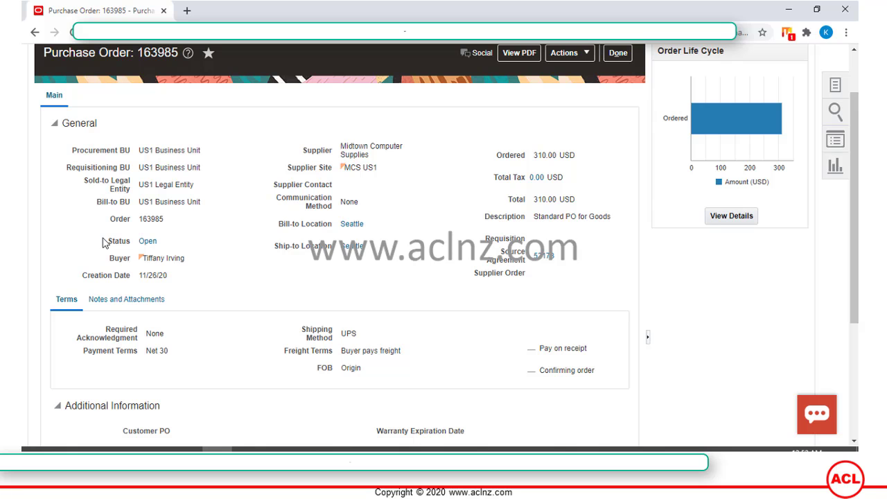
pyautogui.scroll(-3, 107, 246)
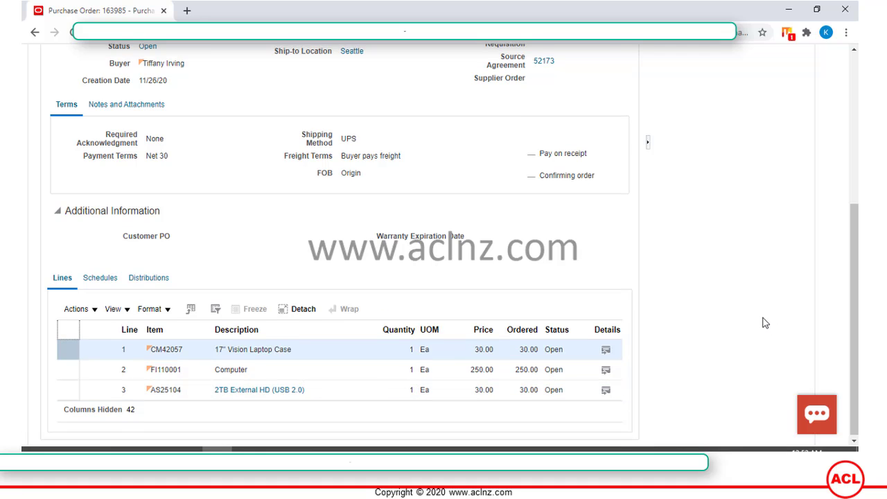
pyautogui.scroll(2, 766, 323)
pyautogui.scroll(1, 765, 323)
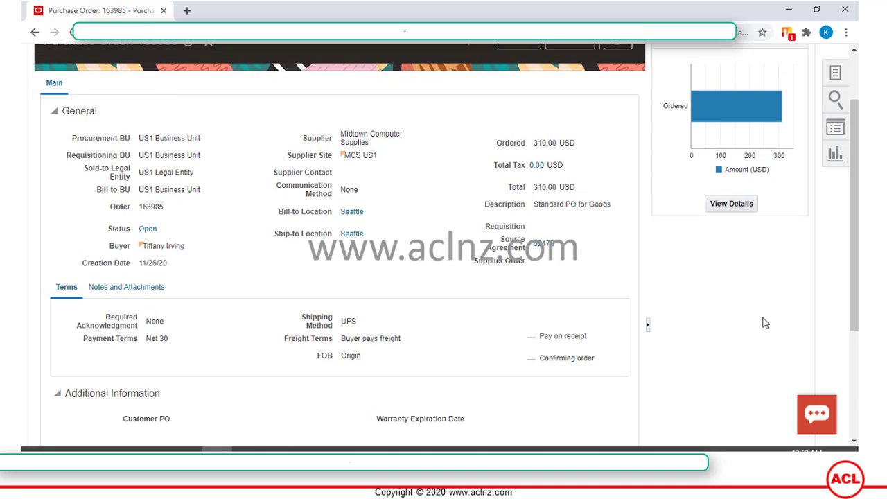
pyautogui.scroll(1, 761, 323)
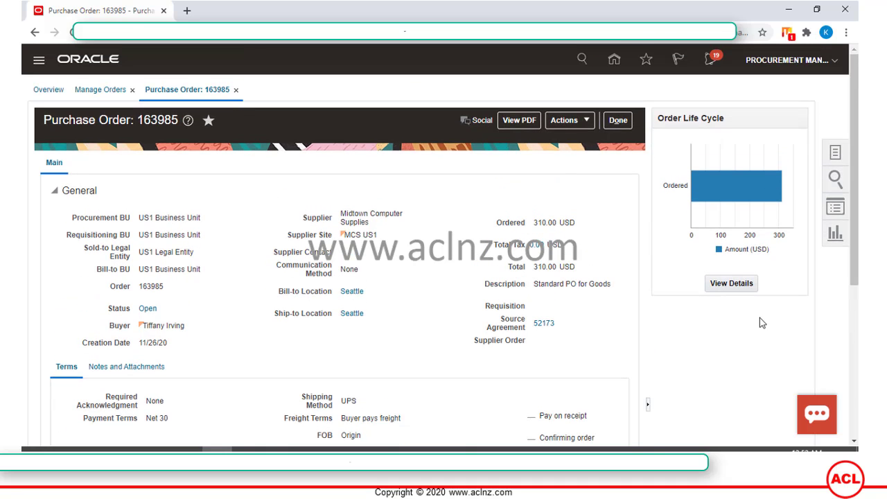
pyautogui.click(733, 286)
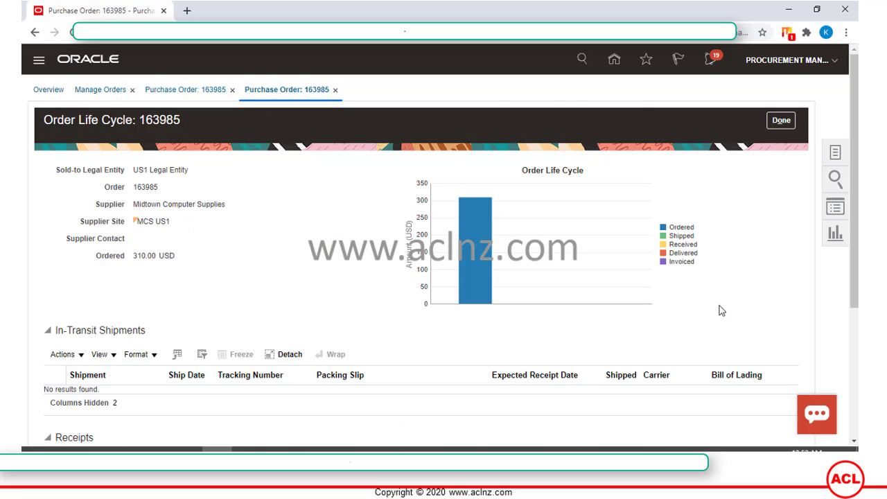
pyautogui.scroll(-3, 720, 315)
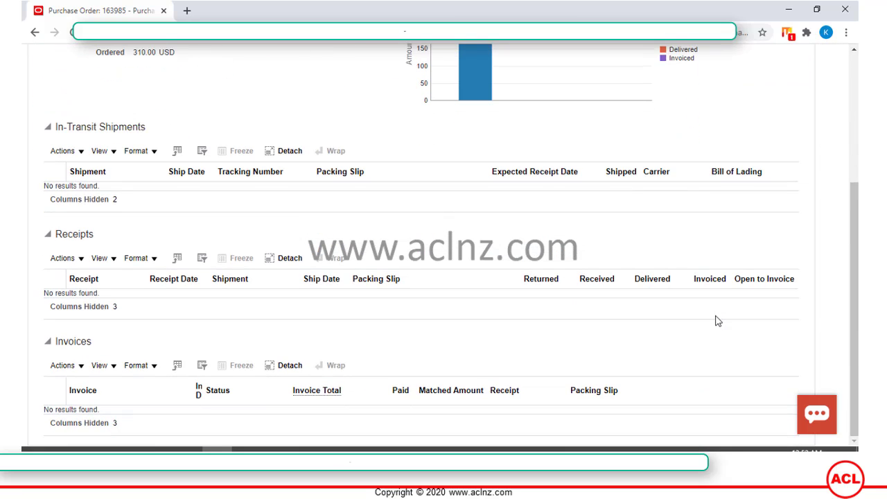
pyautogui.scroll(1, 718, 321)
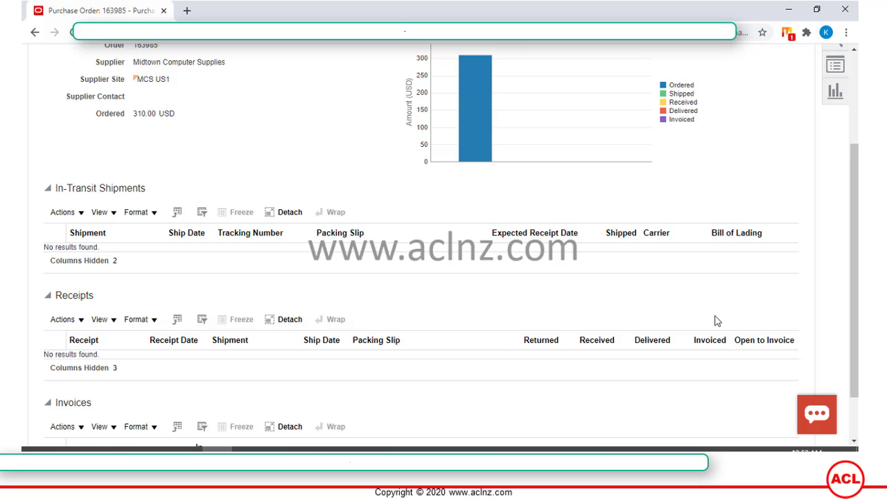
pyautogui.scroll(2, 553, 301)
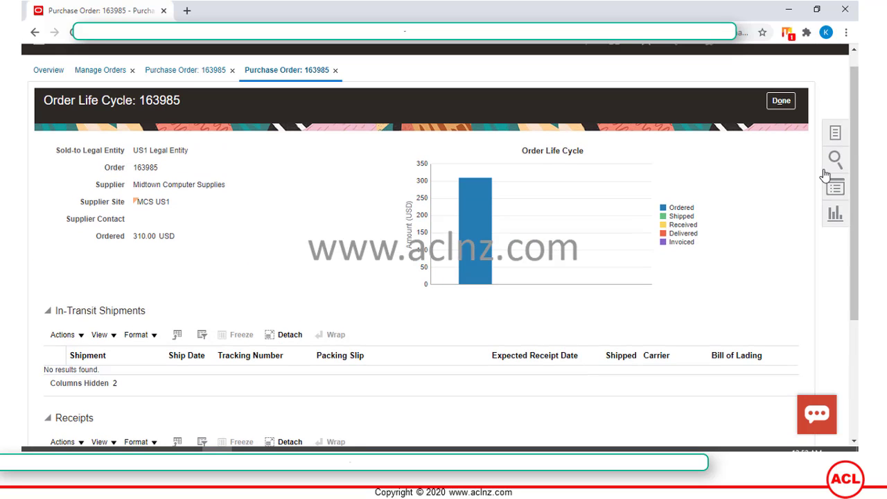
pyautogui.click(779, 101)
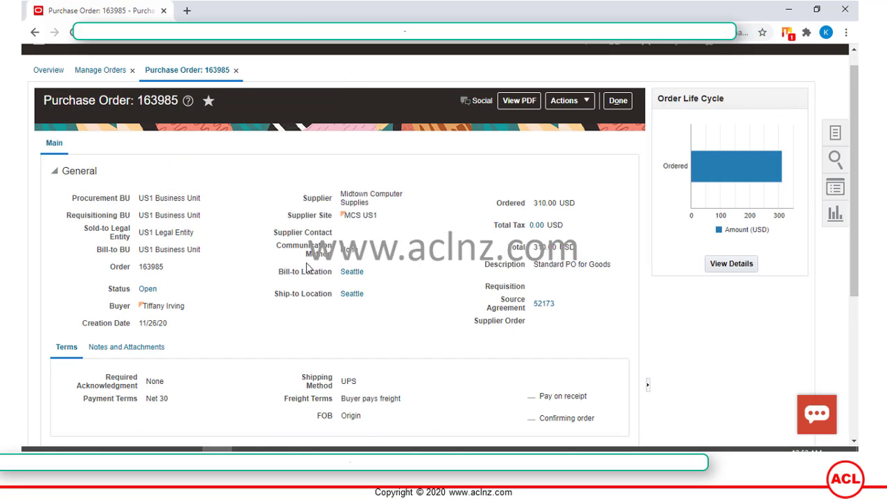
# Open PO 163985's Document History from the Open status link and expand the Original Document row
pyautogui.click(148, 289)
pyautogui.scroll(-1, 43, 277)
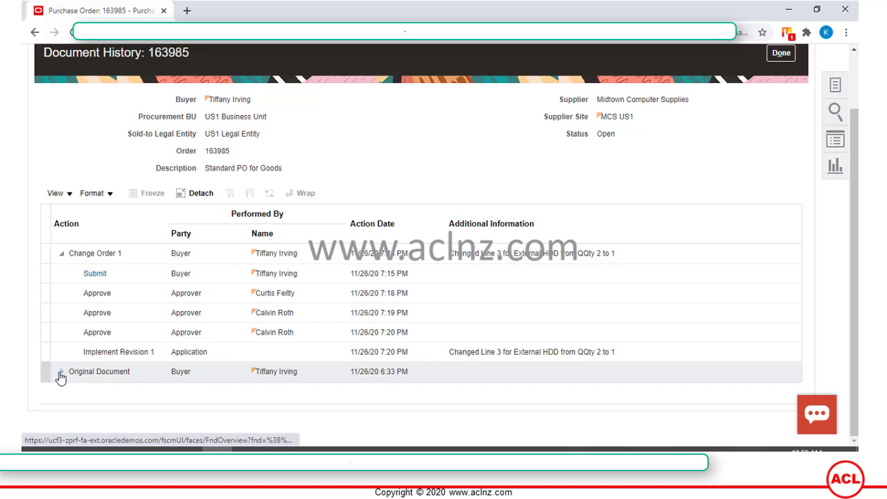
pyautogui.click(59, 378)
pyautogui.scroll(-1, 357, 323)
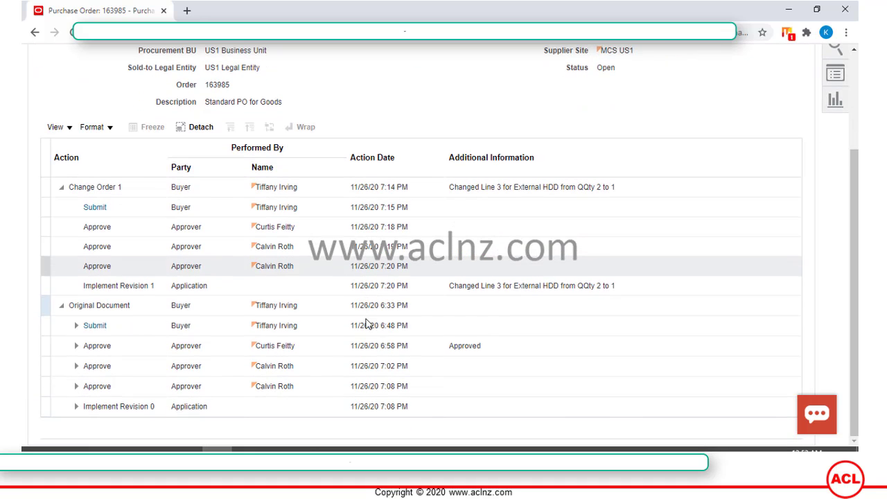
pyautogui.scroll(2, 644, 400)
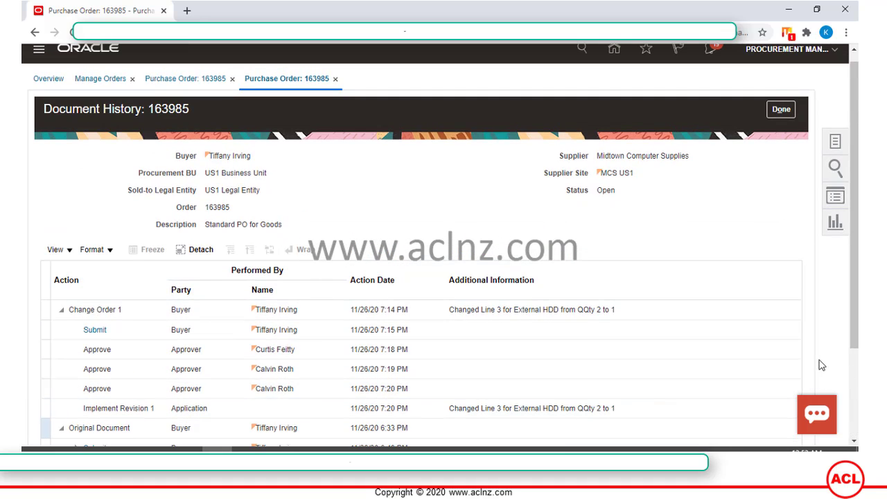